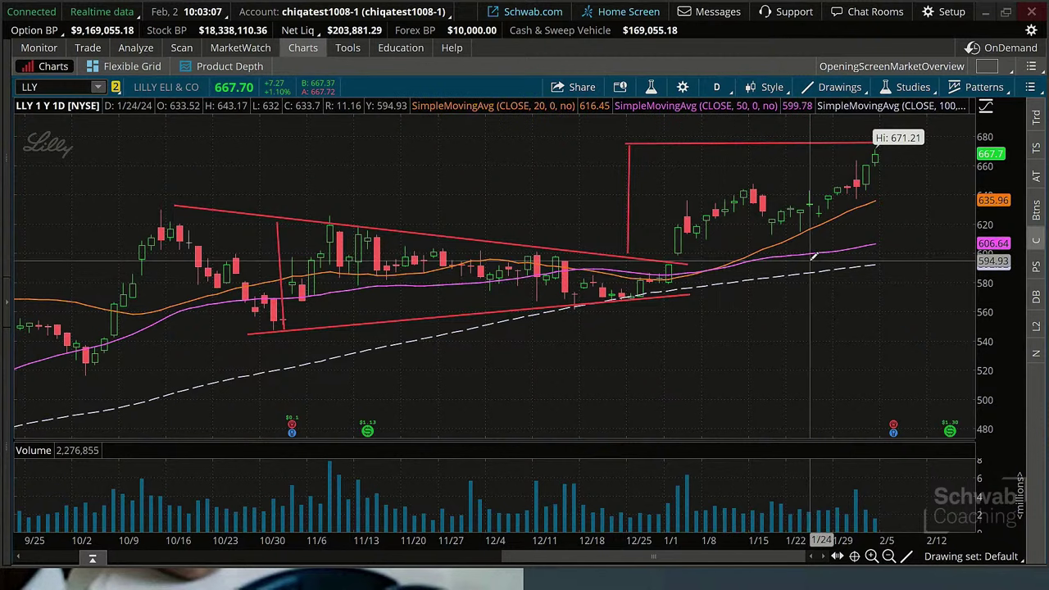
Step: Add the OnBalanceVolume study as a lower study on the LLY daily chart and apply it
click(651, 88)
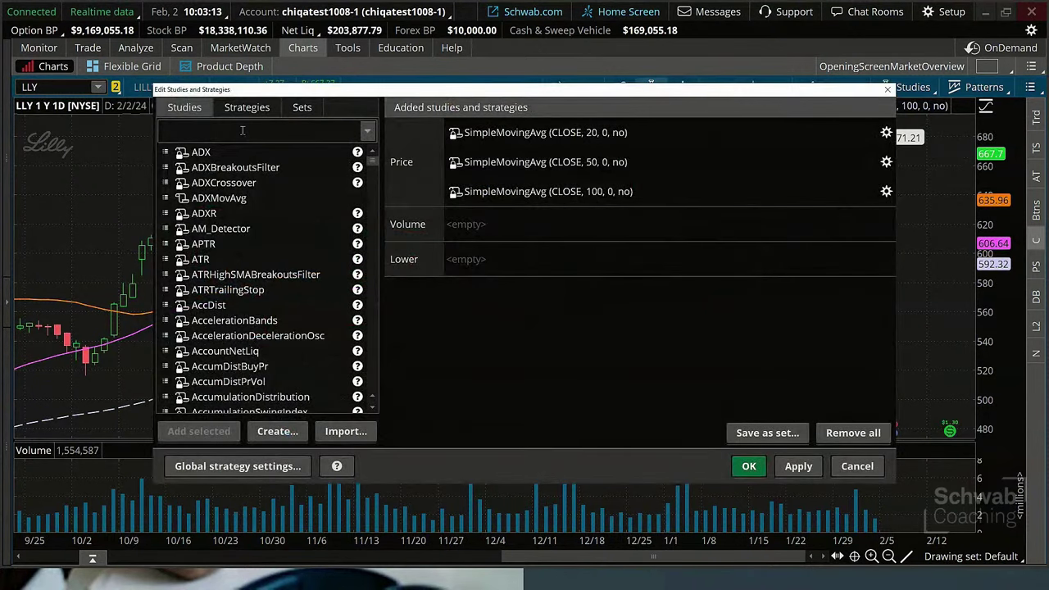
text(onb)
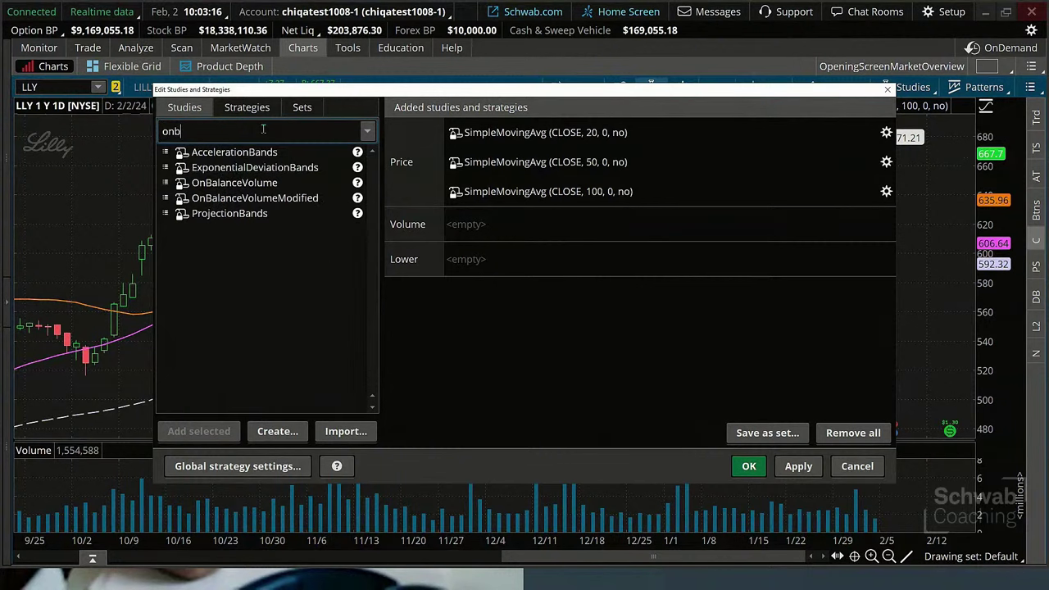
click(258, 183)
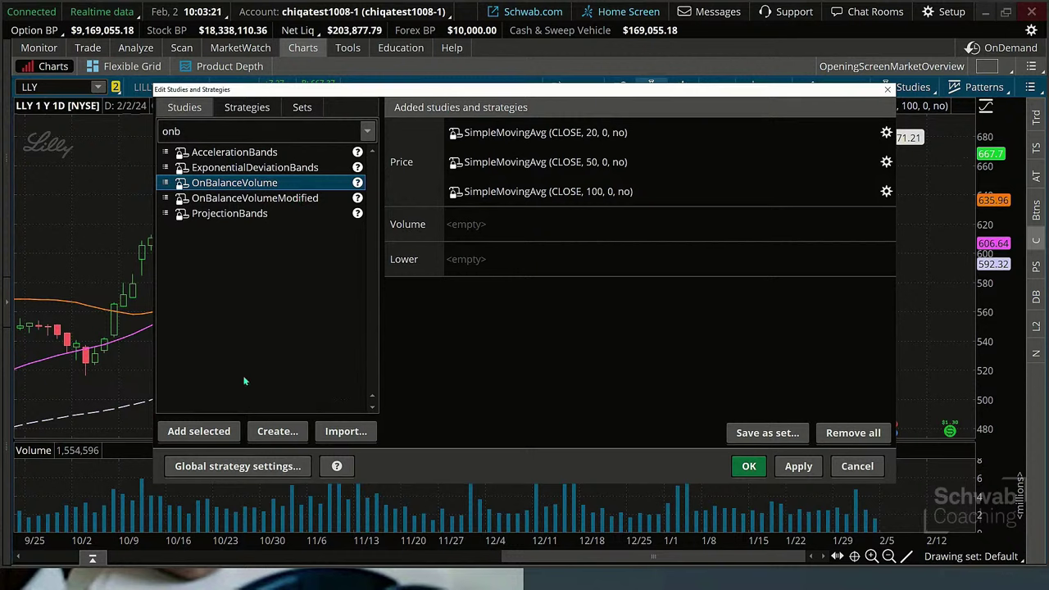
click(204, 431)
click(793, 466)
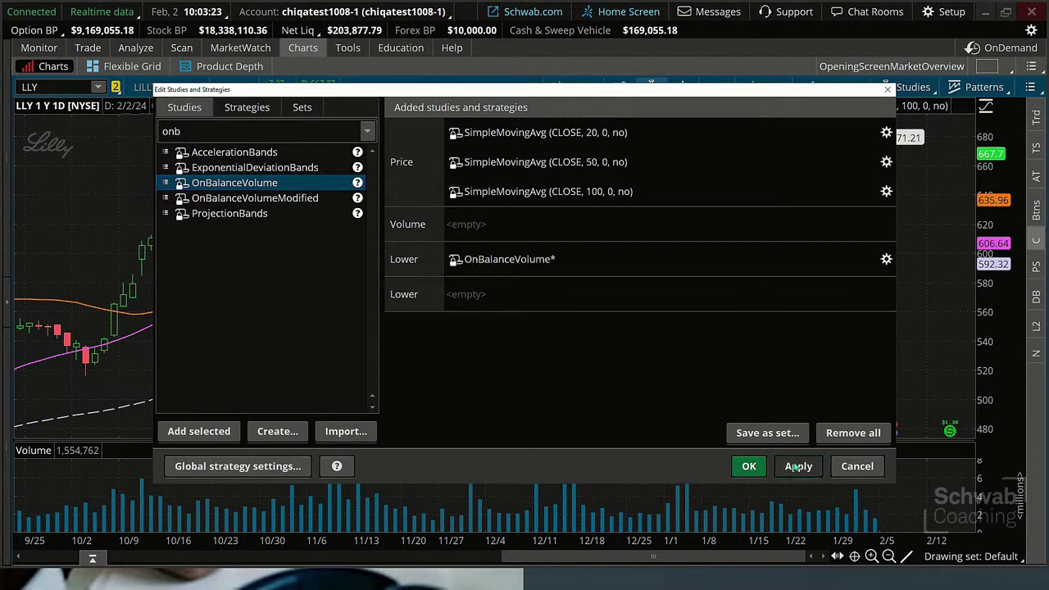
click(749, 466)
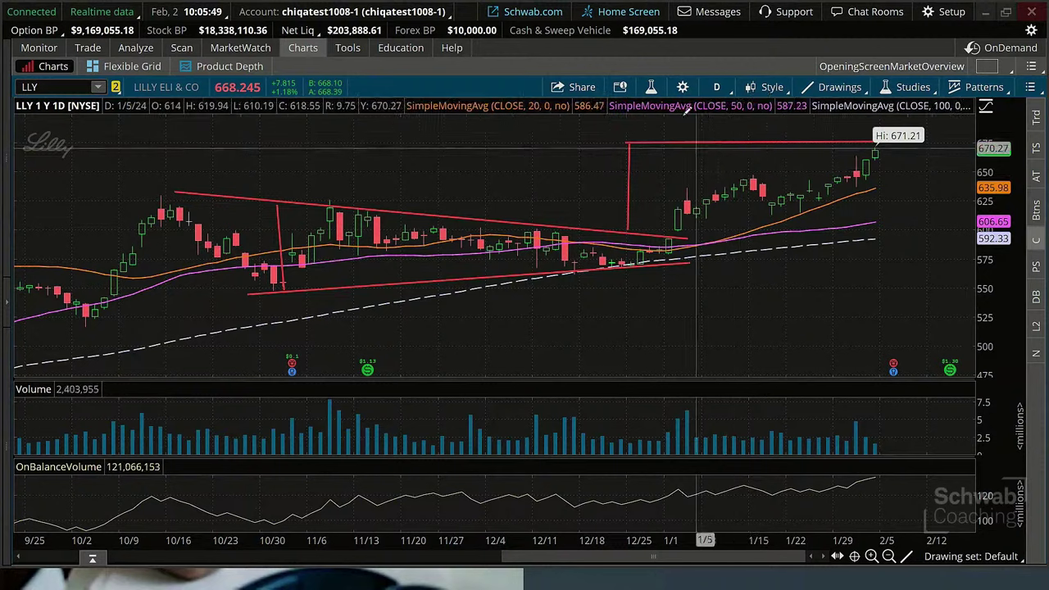
Step: Add the OnBalanceVolumeModified study below the existing OnBalanceVolume study and apply it to the chart
click(652, 88)
click(653, 87)
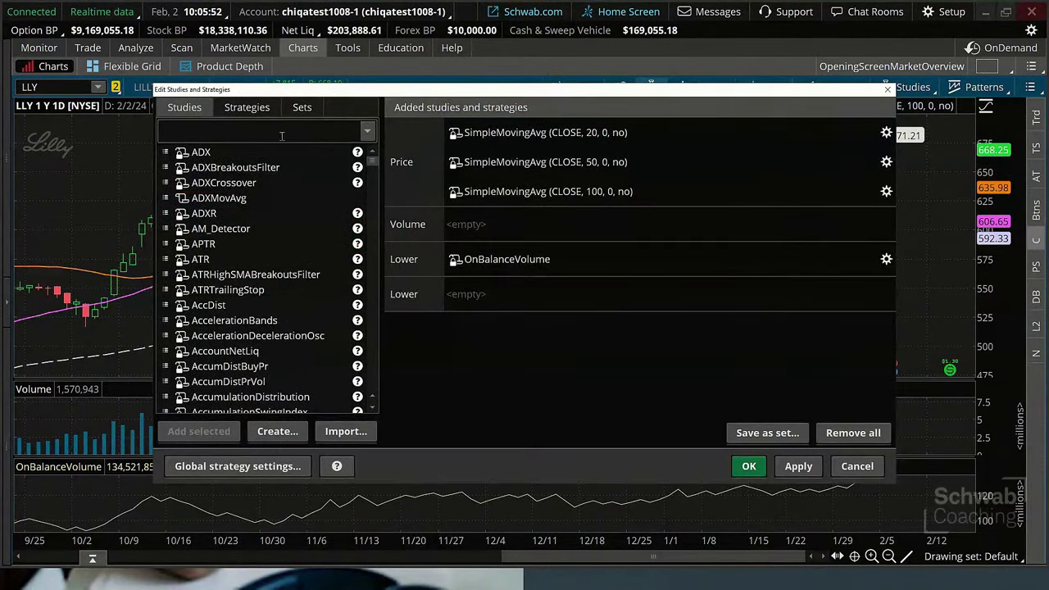
click(220, 126)
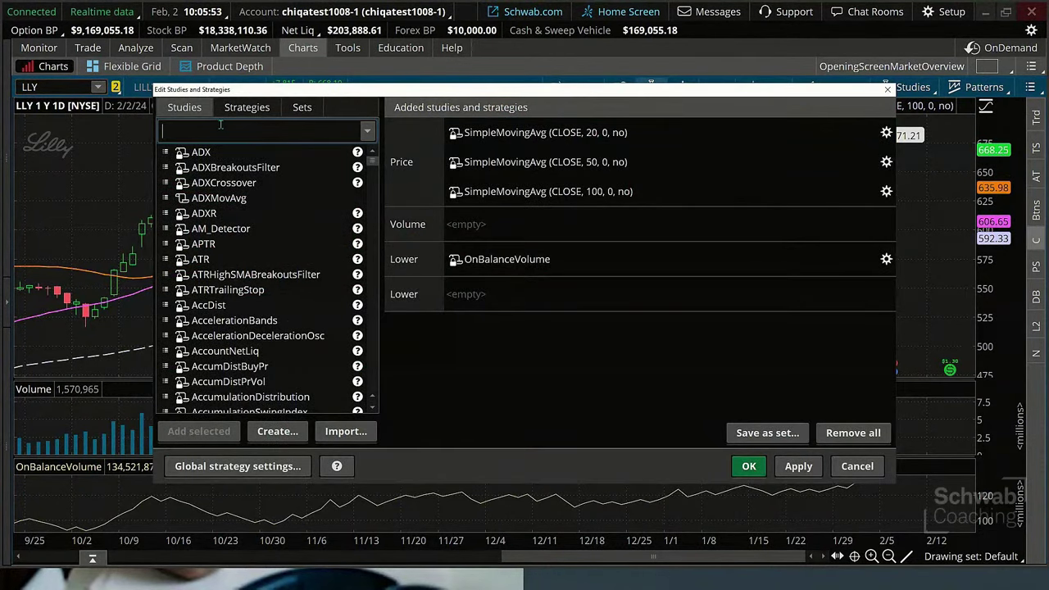
text(onb)
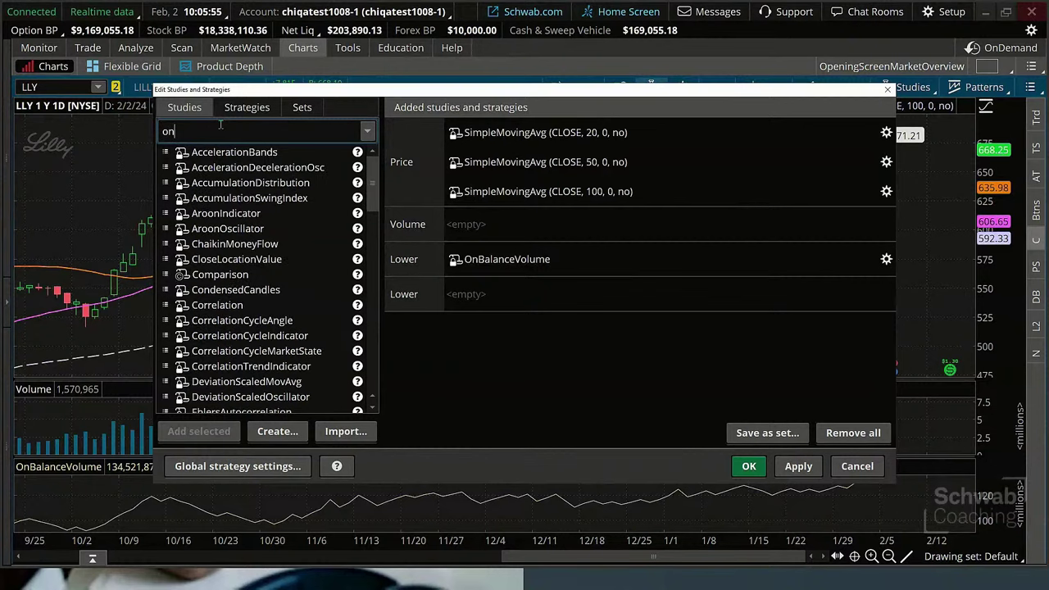
click(287, 198)
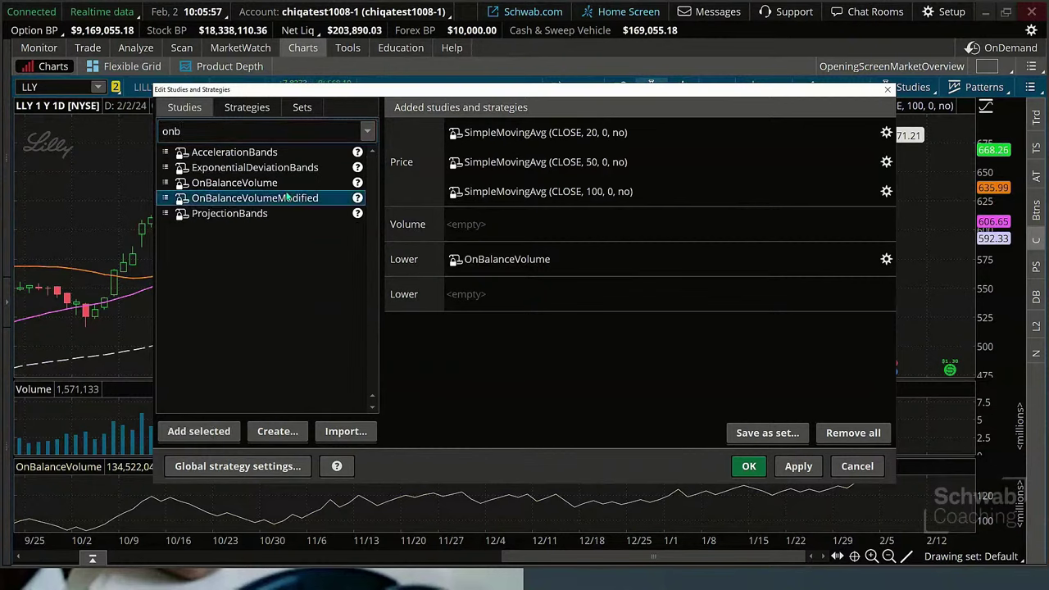
click(223, 432)
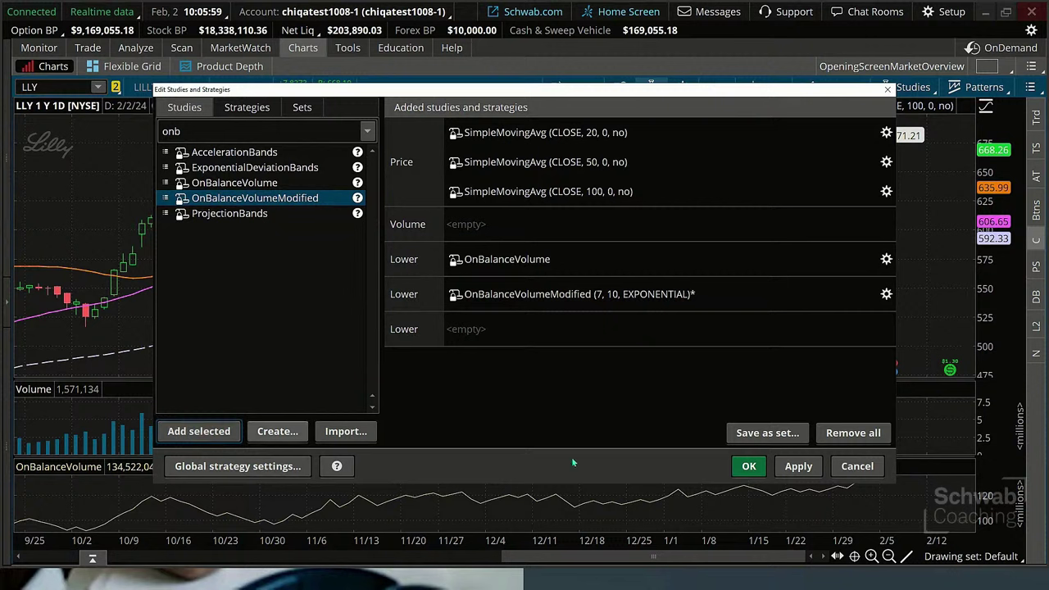
click(799, 466)
click(757, 468)
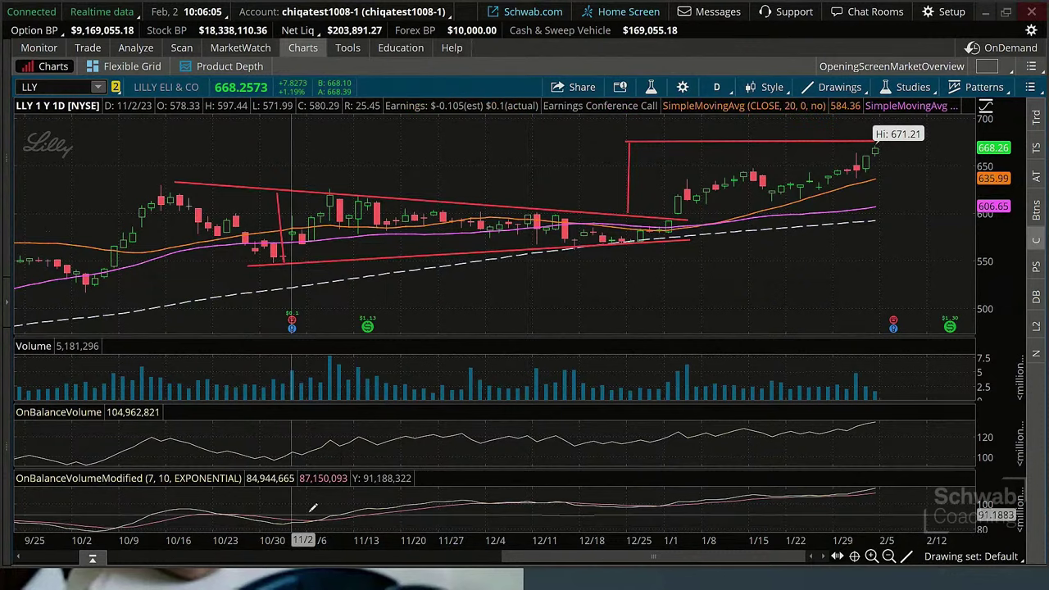
Step: Review the OnBalanceVolumeModified inputs and the settings of its OBVM and Signal plots, leaving them as they are
right_click(438, 497)
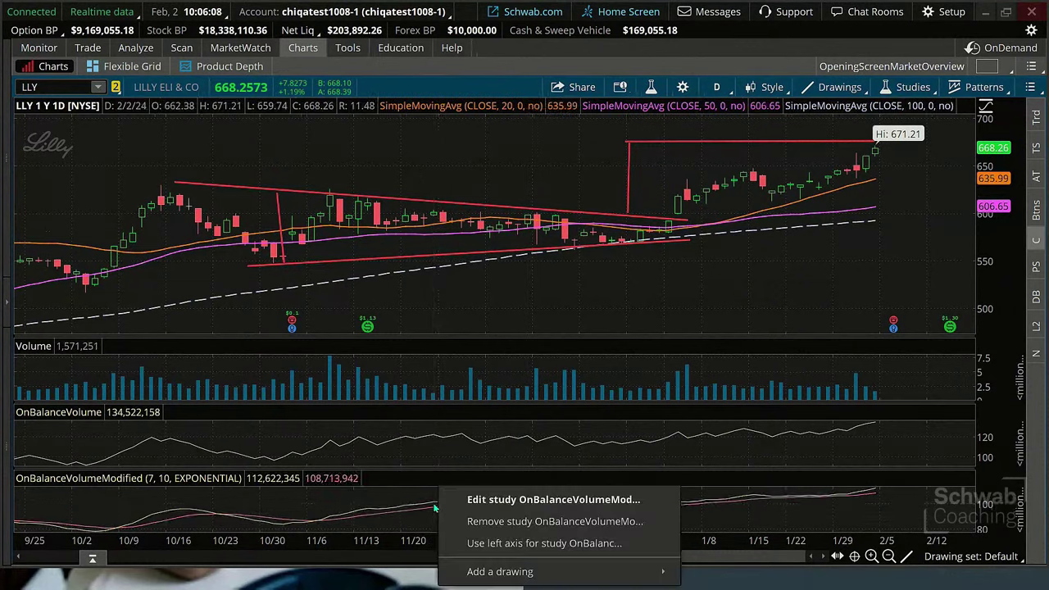
click(511, 497)
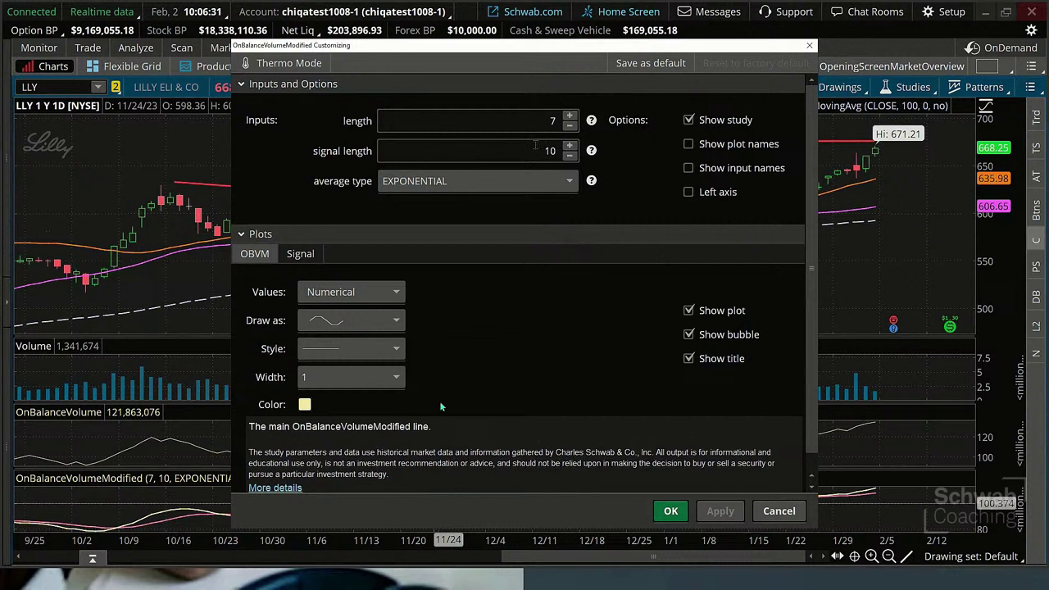
click(288, 257)
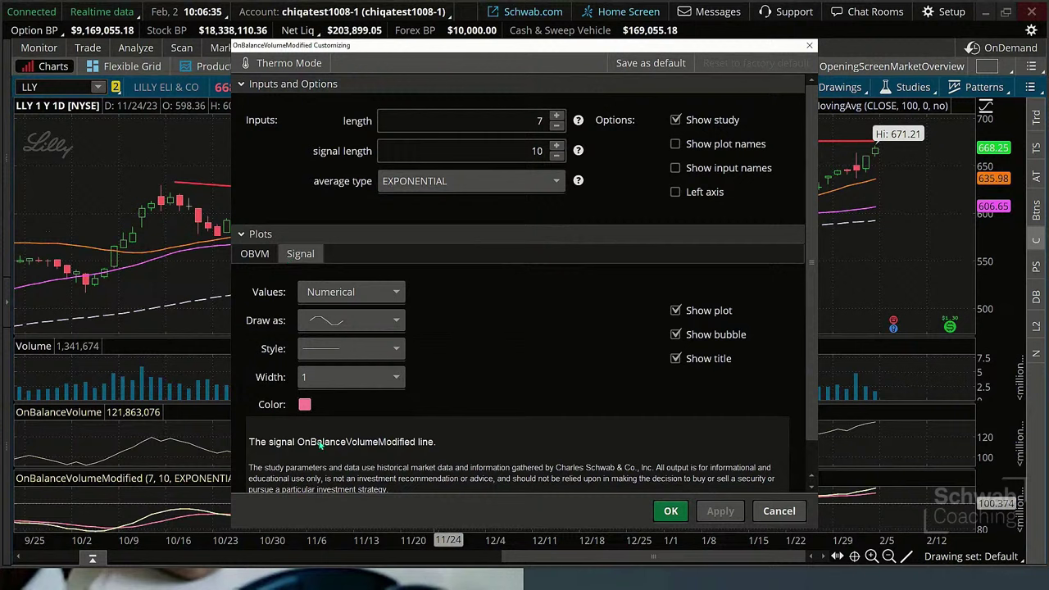
click(254, 253)
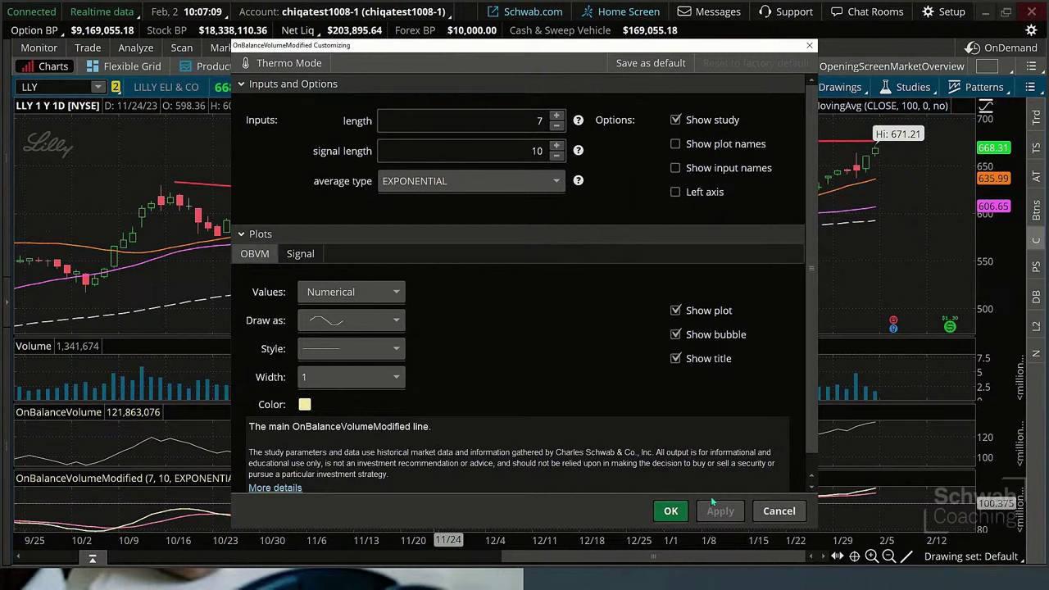
click(671, 508)
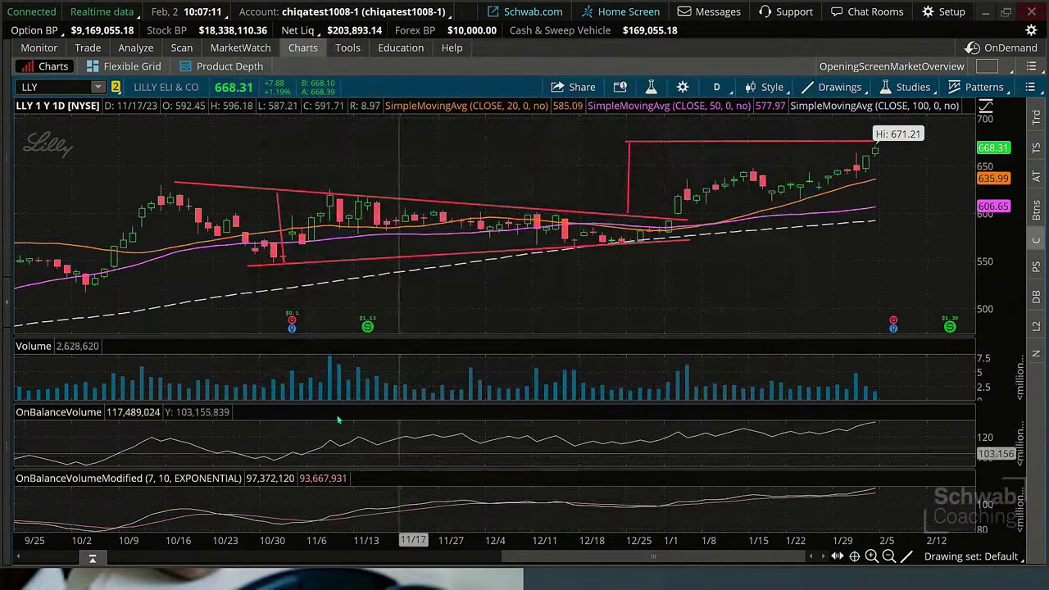
Step: Examine the chart from mid-November to early January, comparing the price breakout with both on-balance volume studies
drag(374, 305, 736, 335)
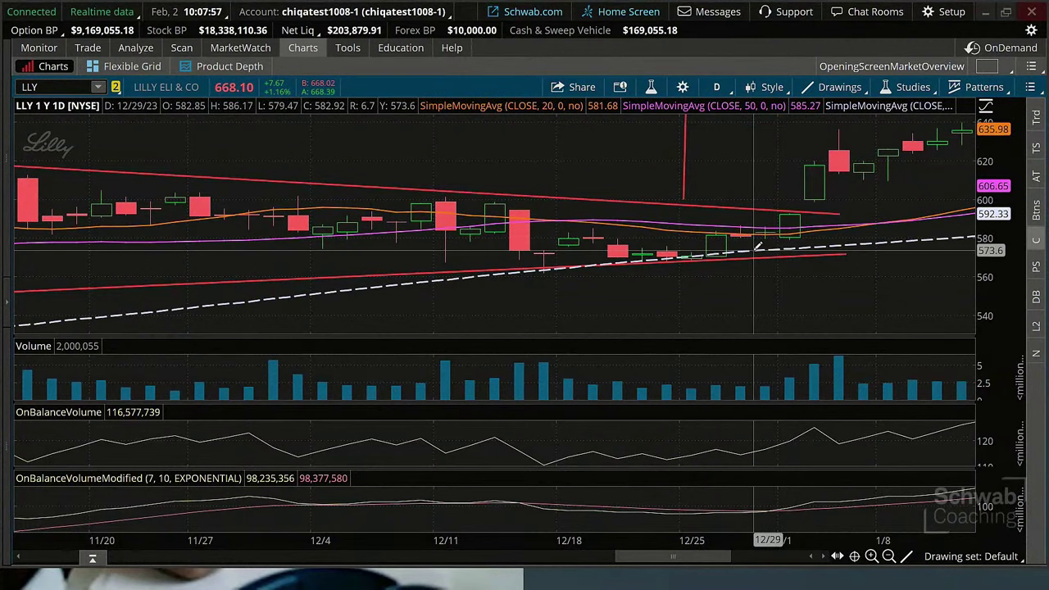
mouse_move(744, 254)
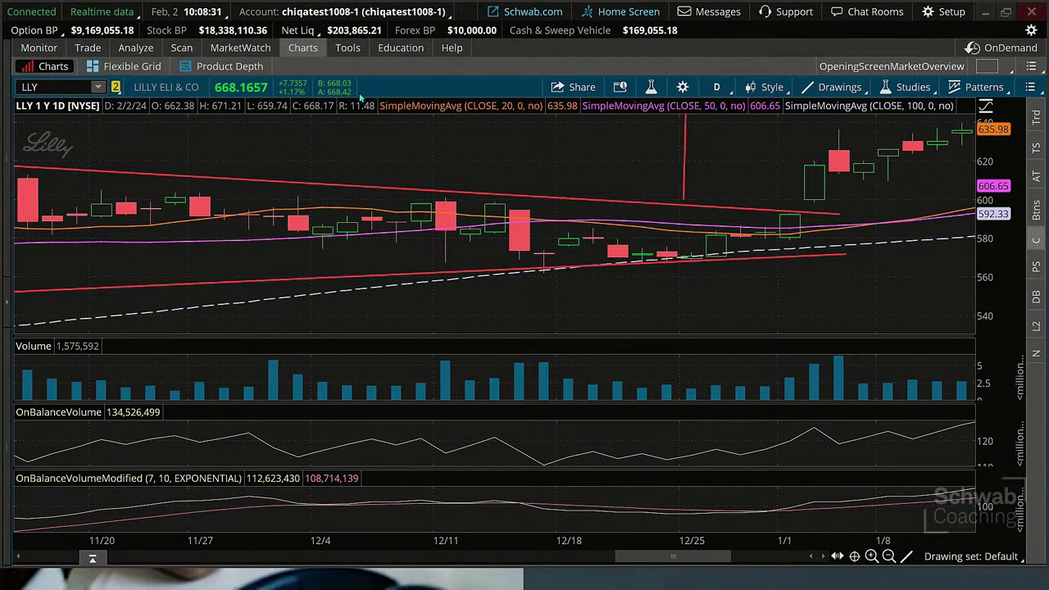
Step: Open the Stock Hacker scan and remove all filters from its condition group
click(839, 86)
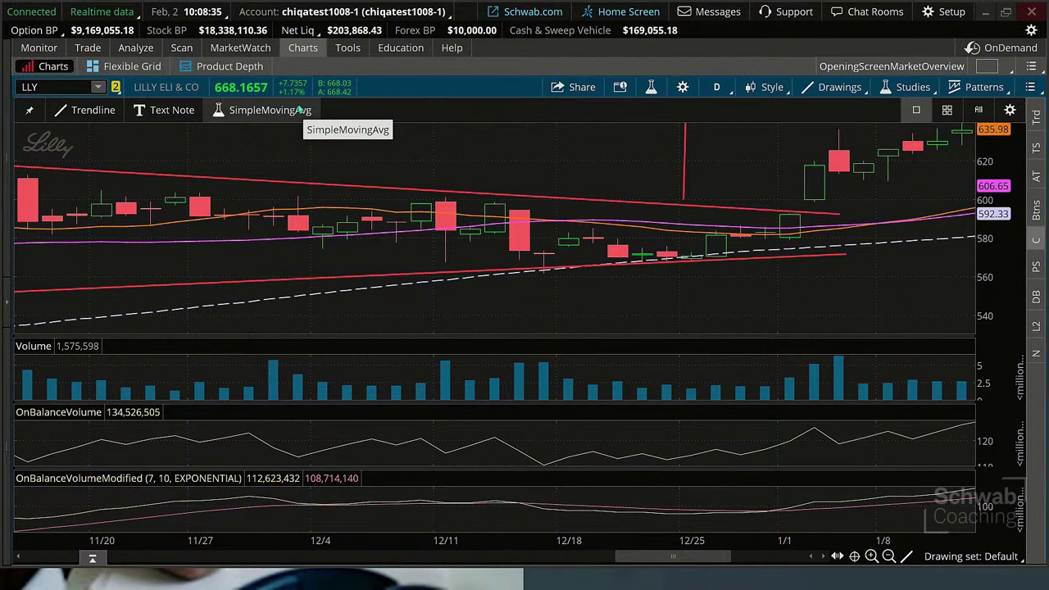
click(180, 48)
click(203, 70)
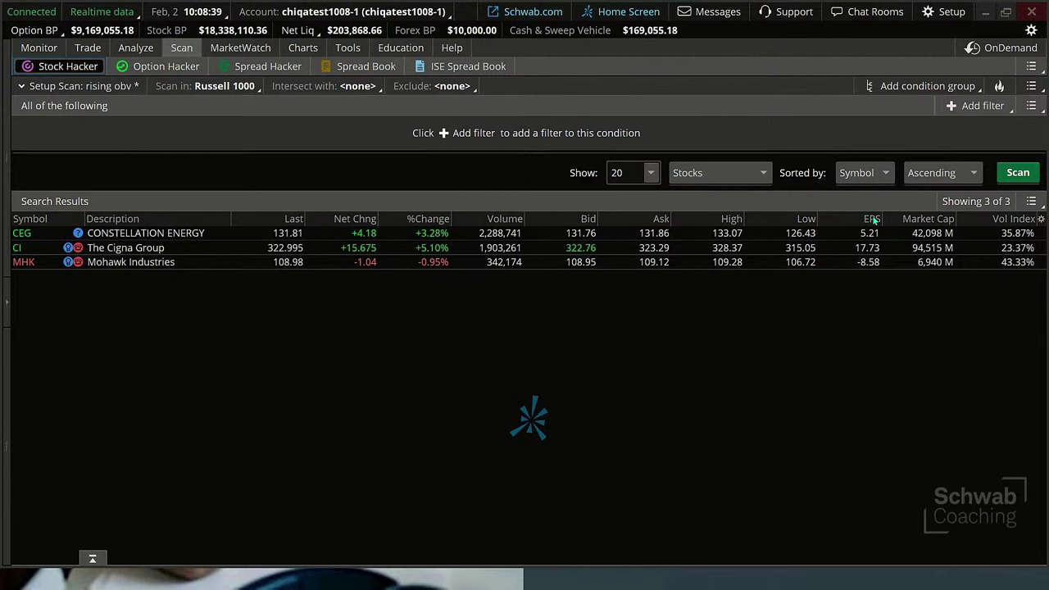
click(1030, 106)
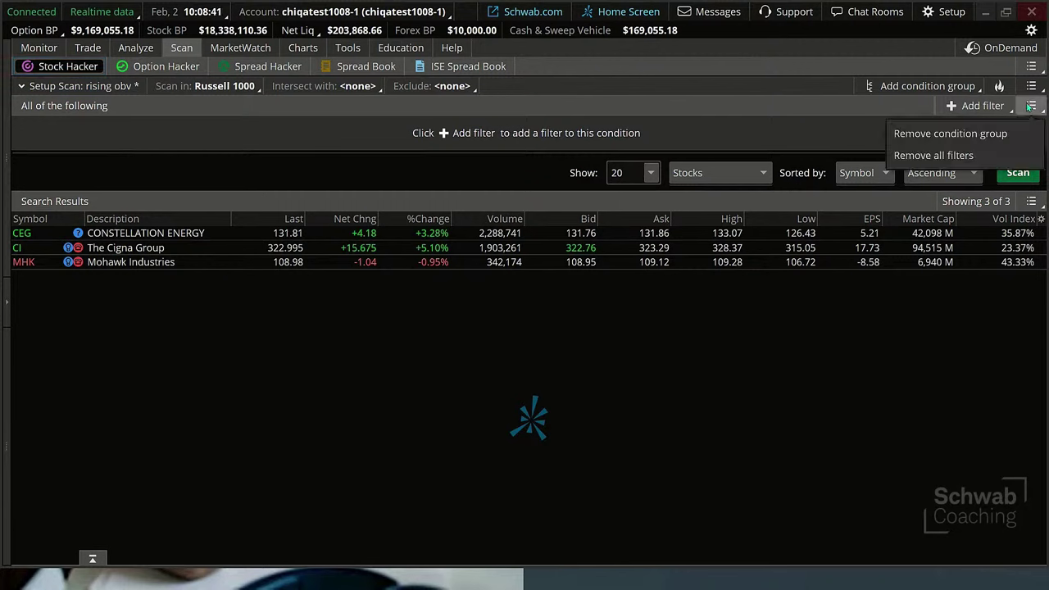
click(930, 155)
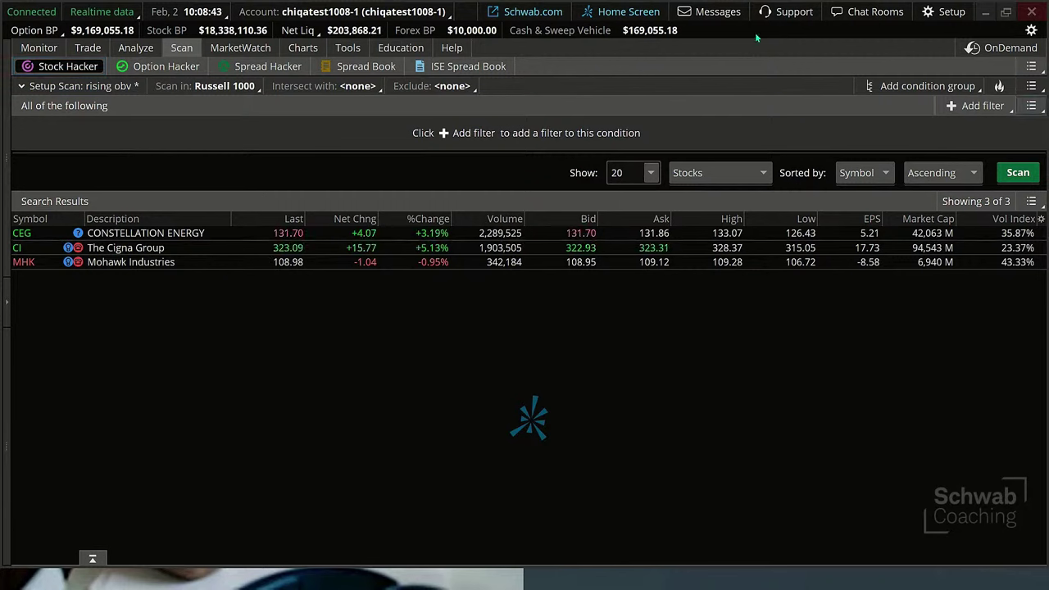
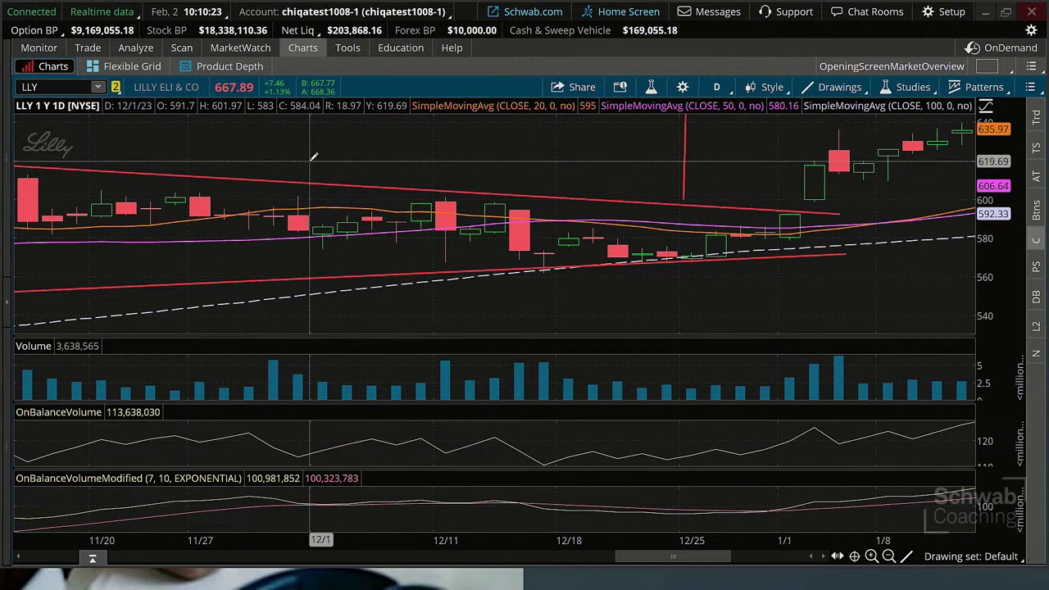
click(186, 49)
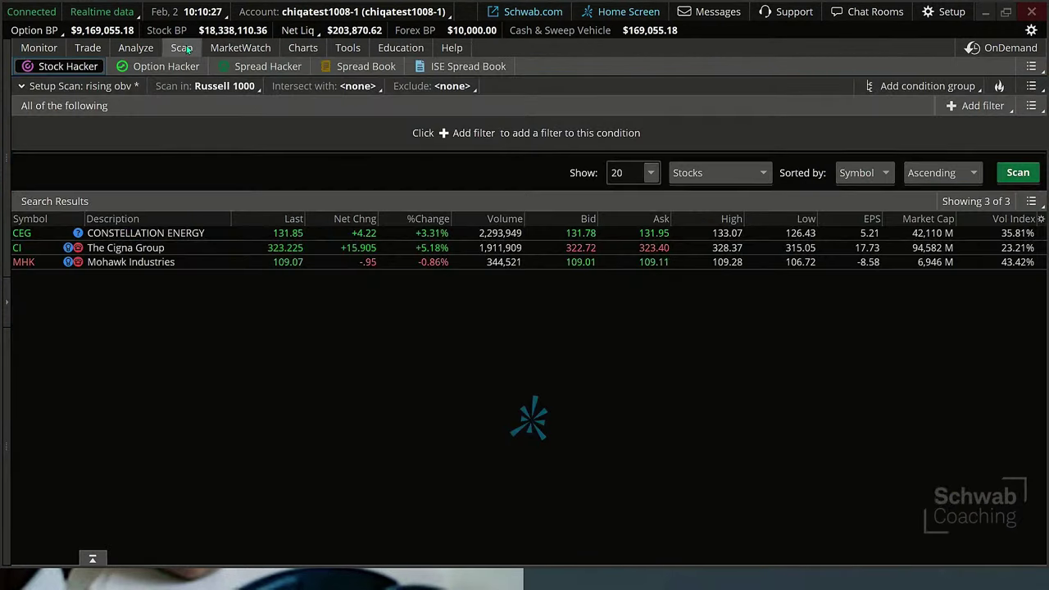
click(1031, 107)
click(966, 155)
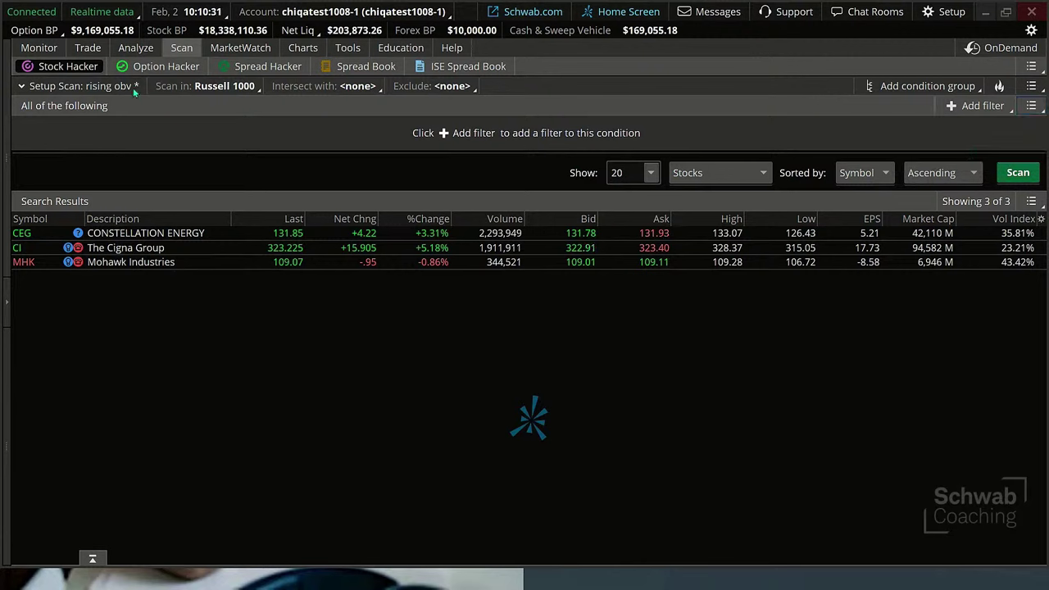
click(1031, 86)
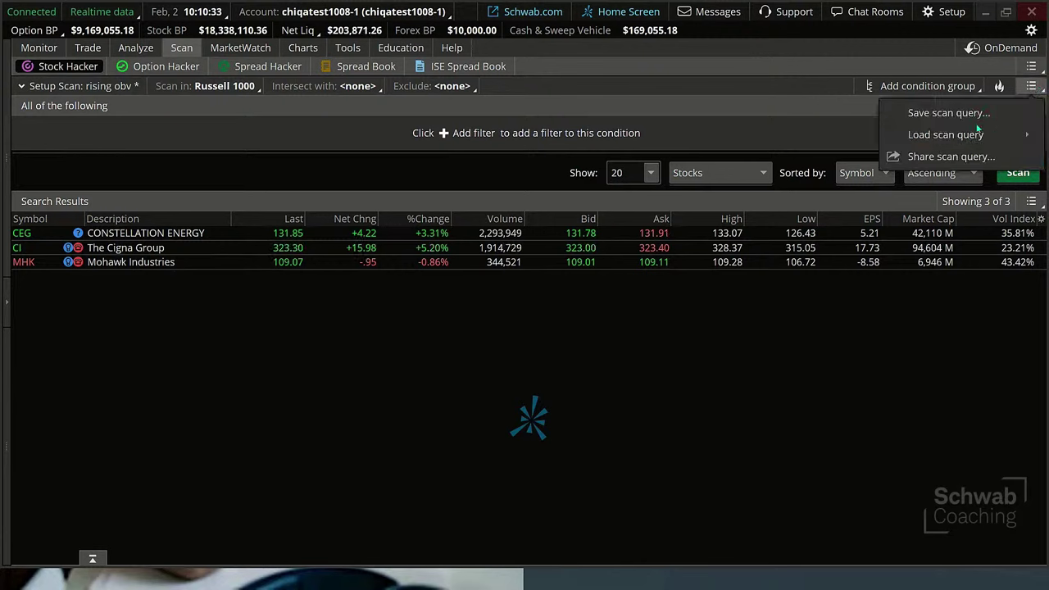
mouse_move(965, 133)
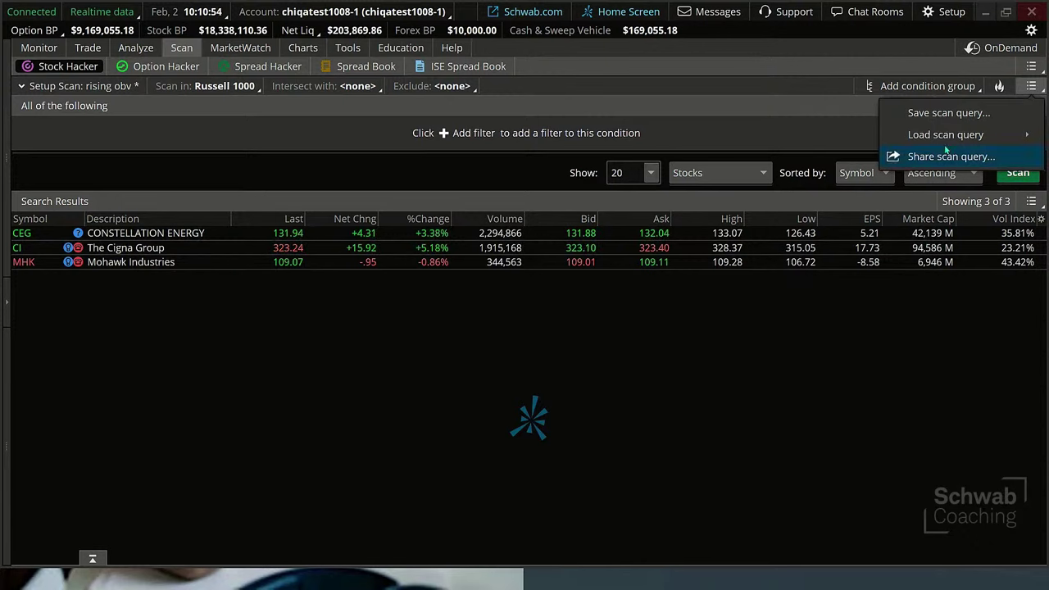
click(784, 73)
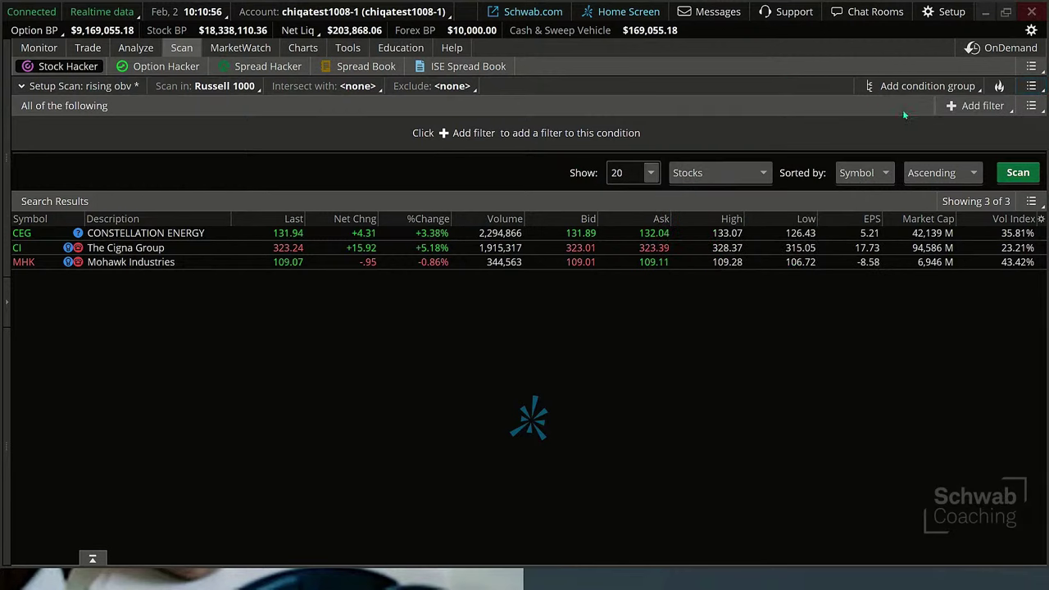
Step: Add a Study filter to the scan and delete the default ADXCrossover condition in its custom filter editor
click(968, 106)
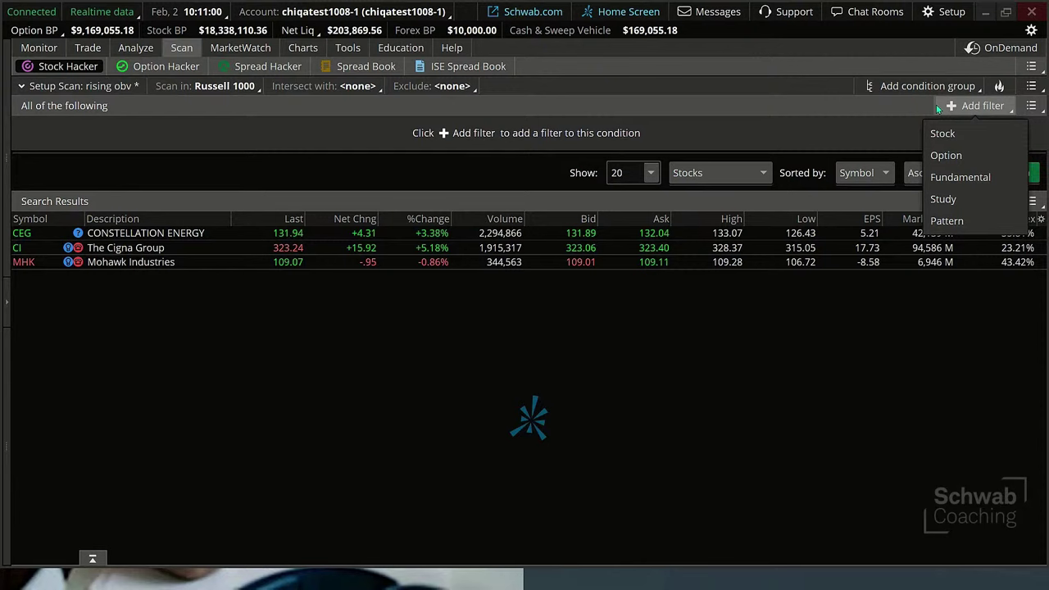
click(947, 201)
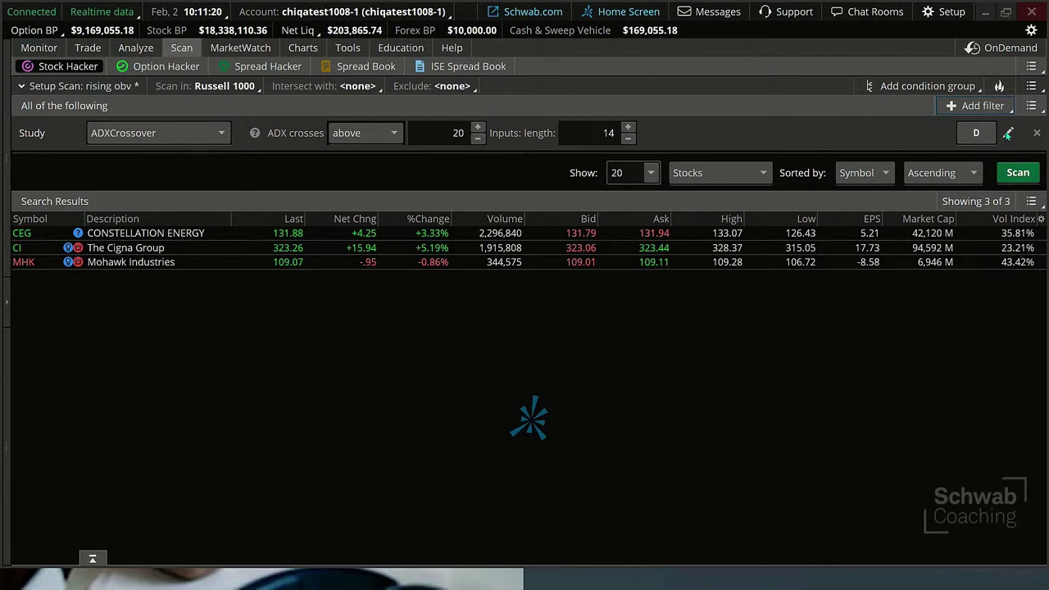
click(1008, 134)
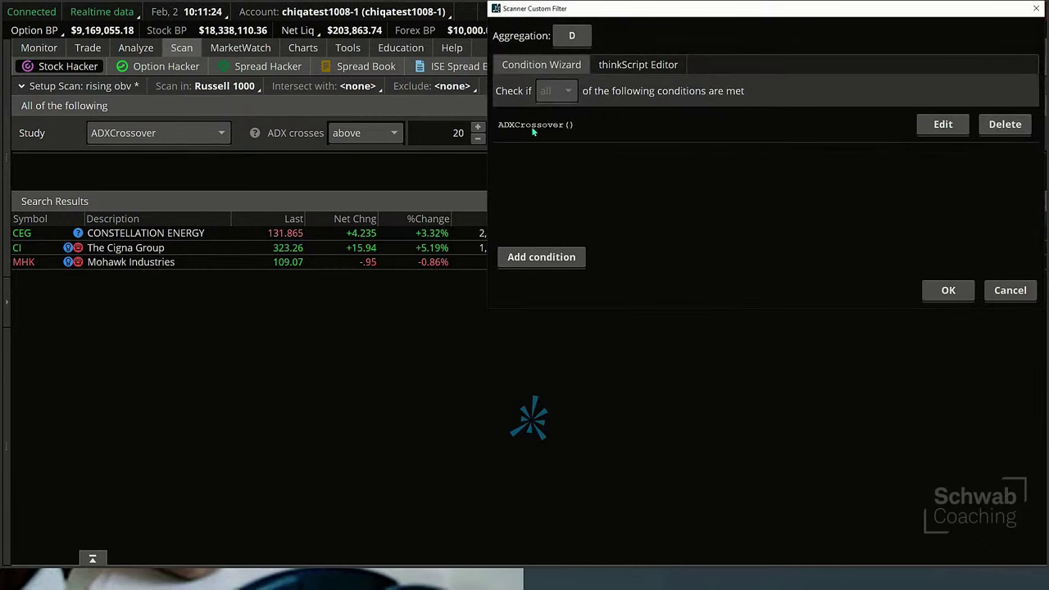
click(1004, 124)
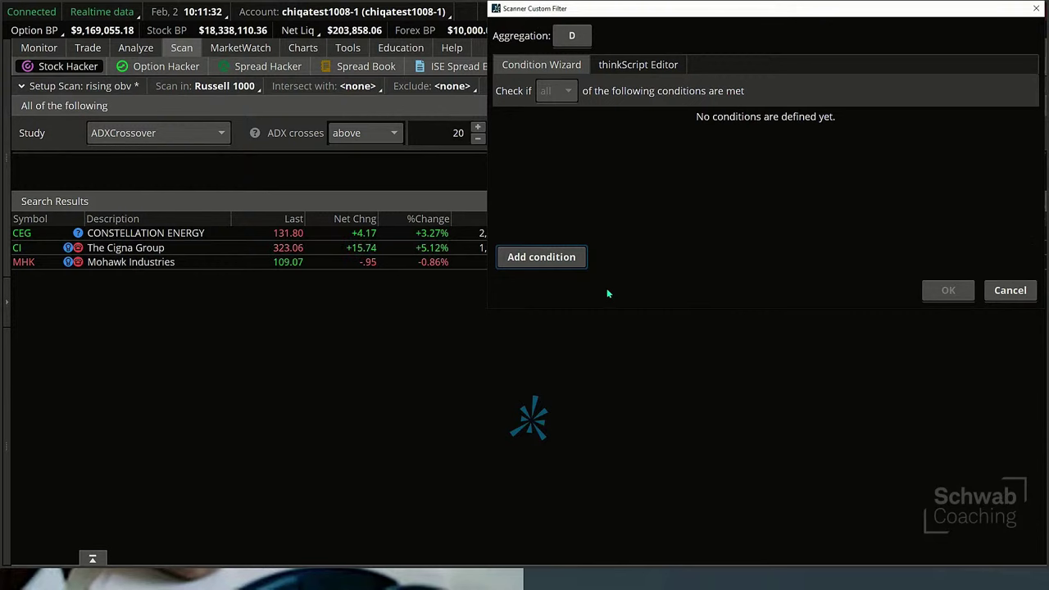
Step: Add a condition to the custom filter and choose the OnBalanceVolume study for its first operand
click(555, 257)
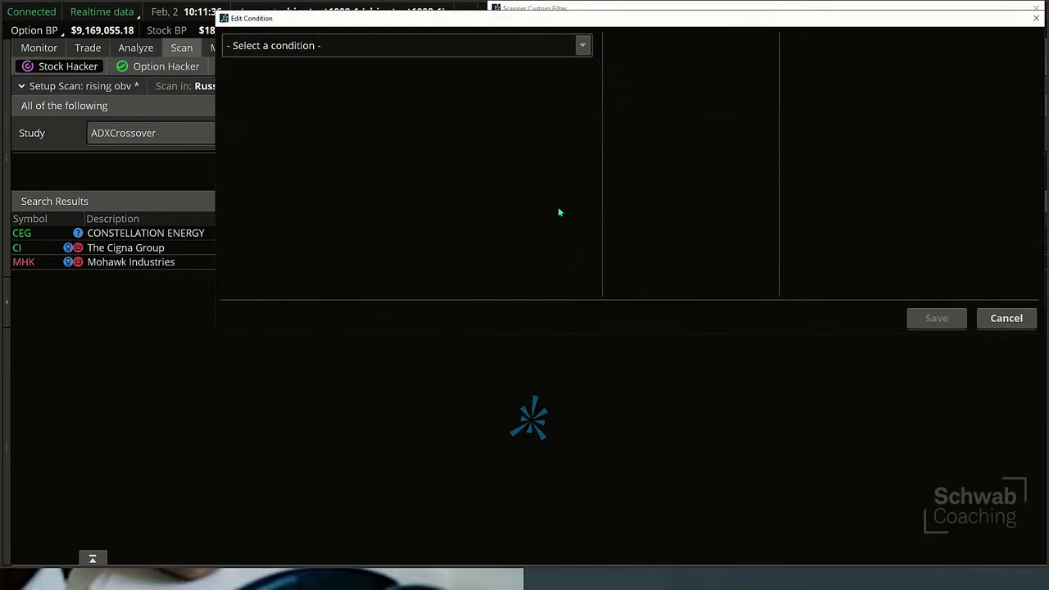
click(581, 45)
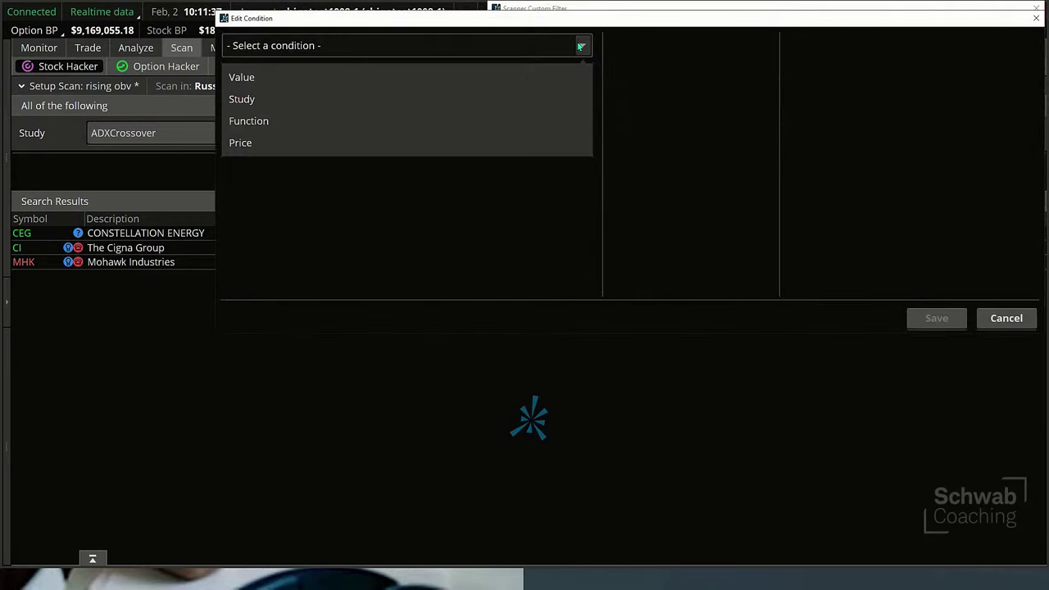
click(302, 99)
click(303, 49)
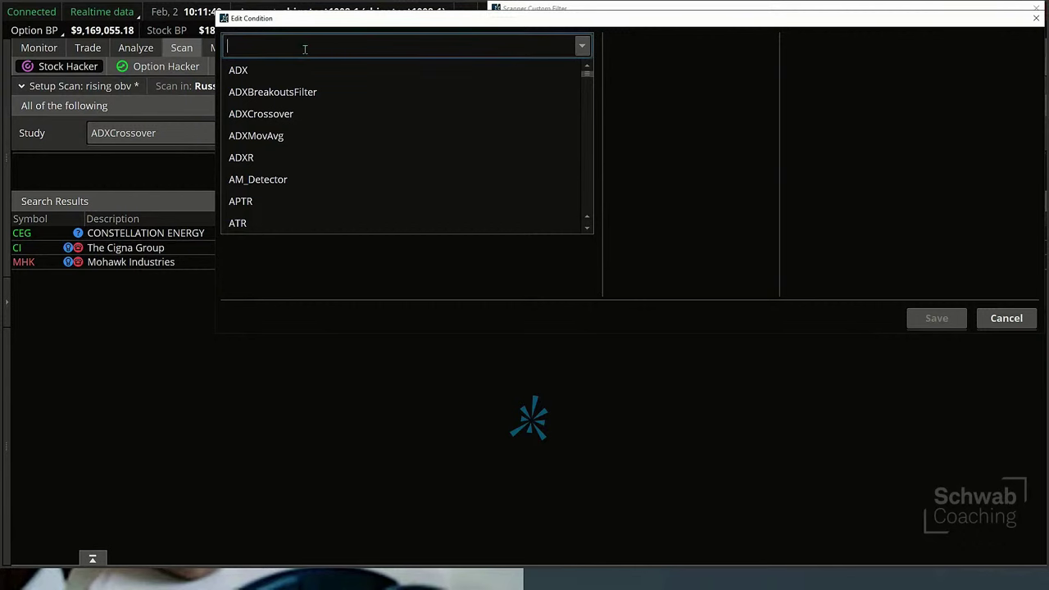
text(on)
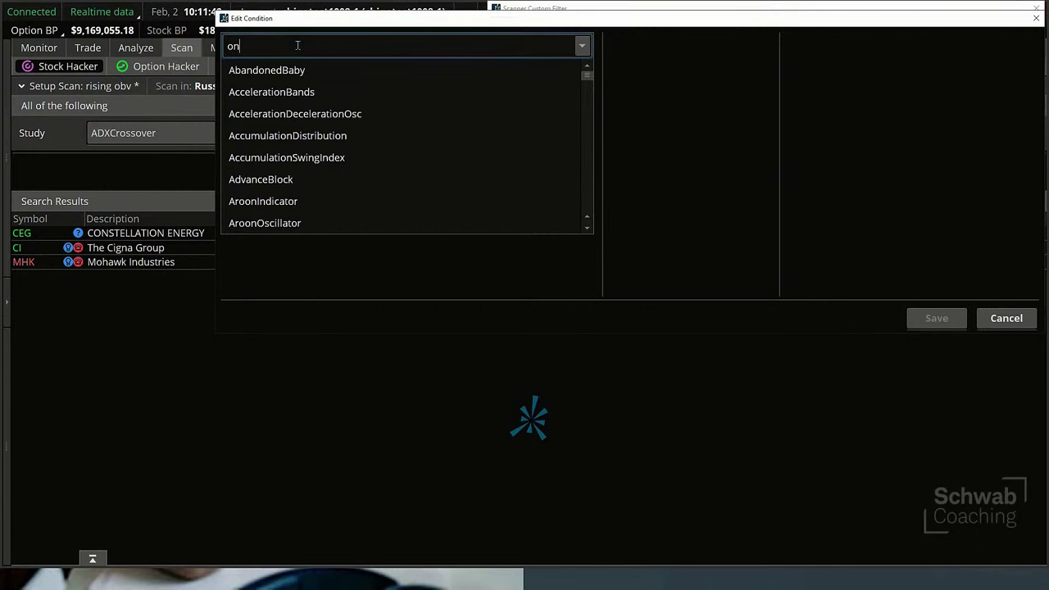
text(b)
click(272, 113)
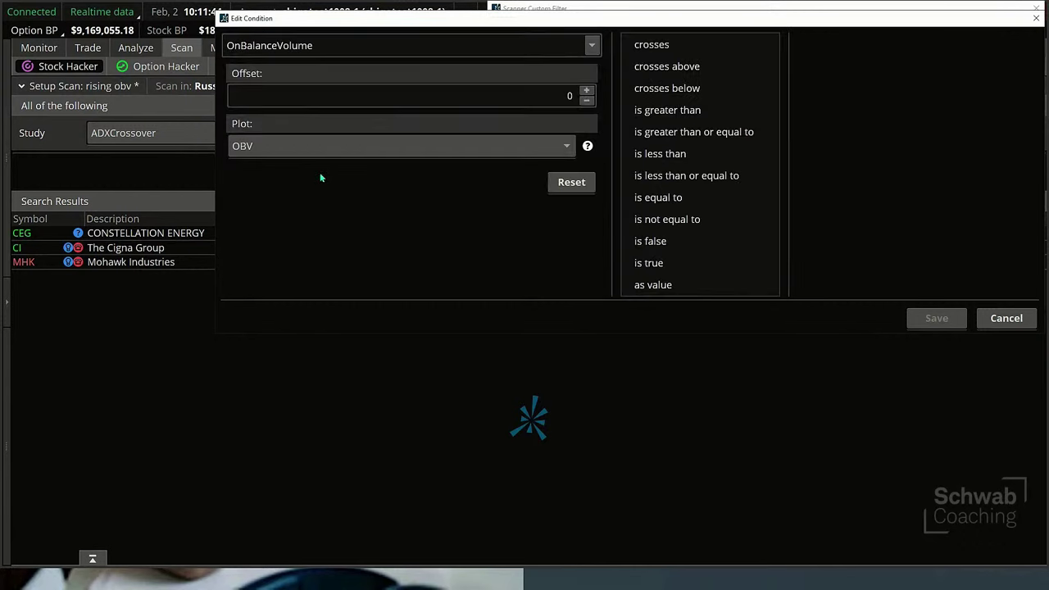
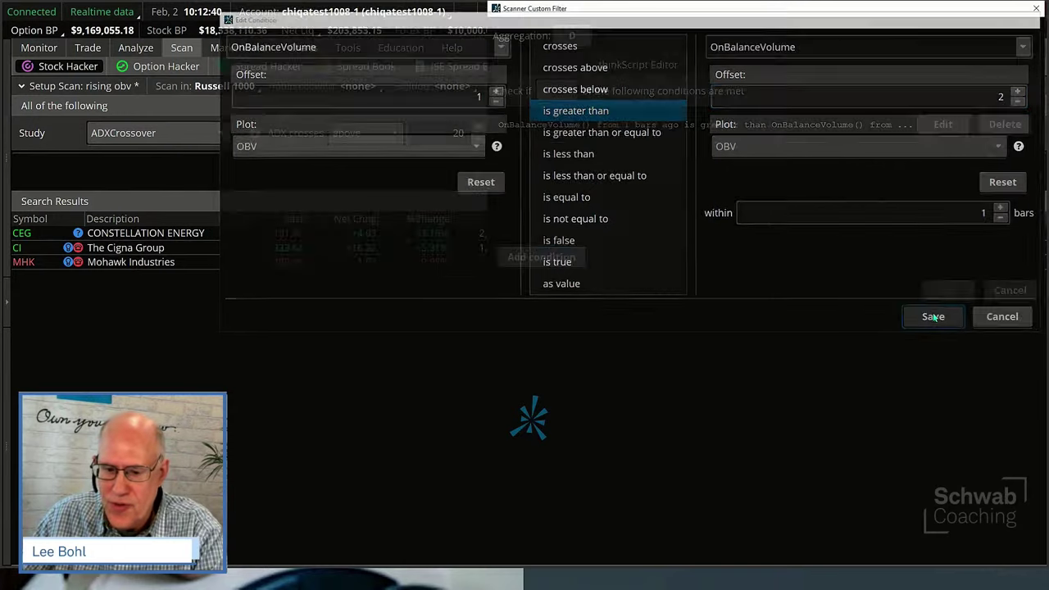
Step: Add a second condition starting with the OnBalanceVolume study at offset 2 and the "is greater than" comparison
click(541, 256)
click(583, 44)
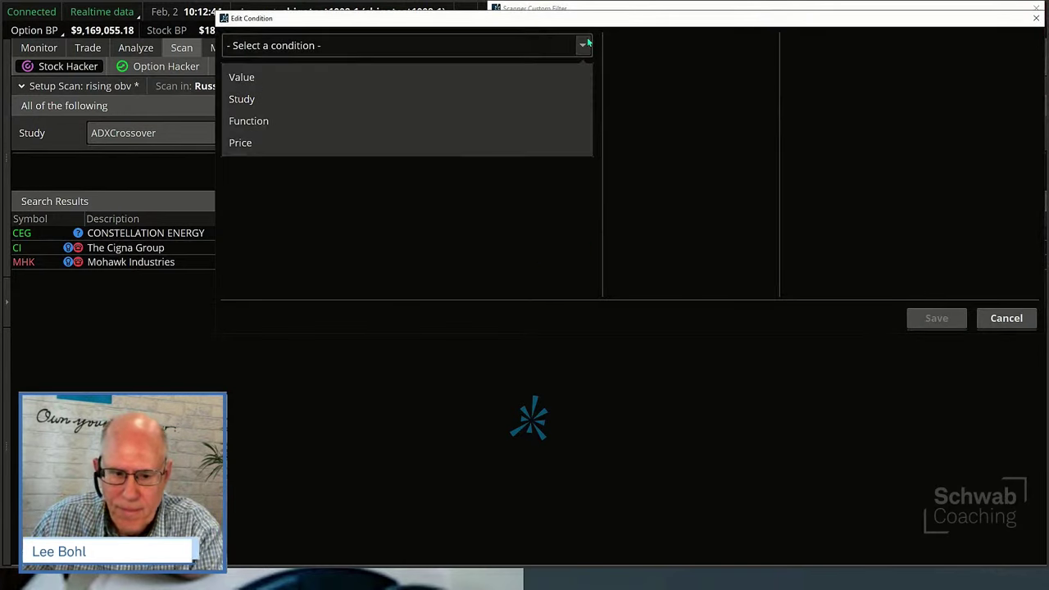
click(350, 102)
click(366, 50)
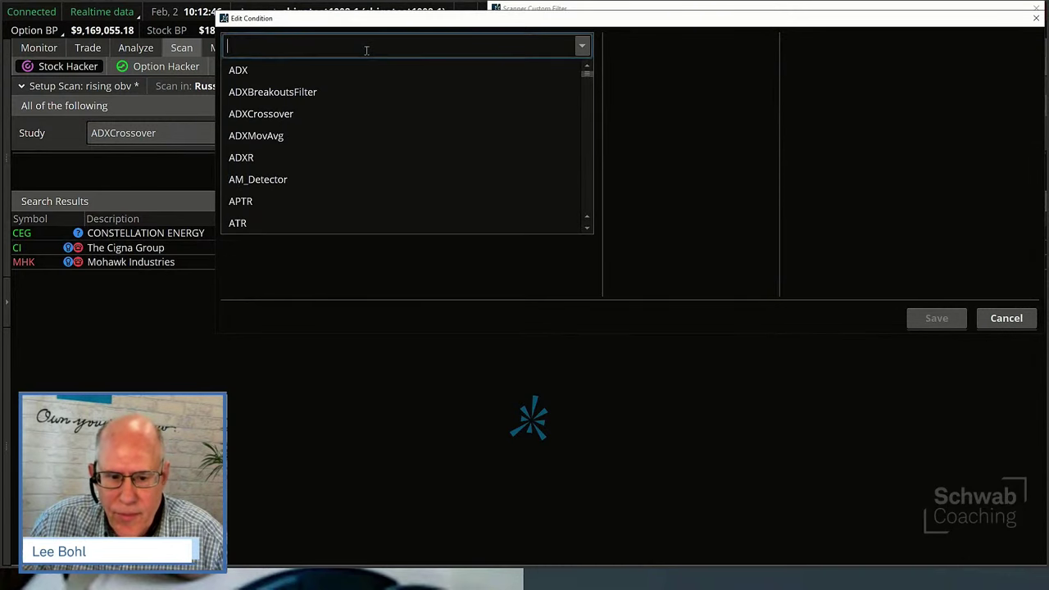
text(onb)
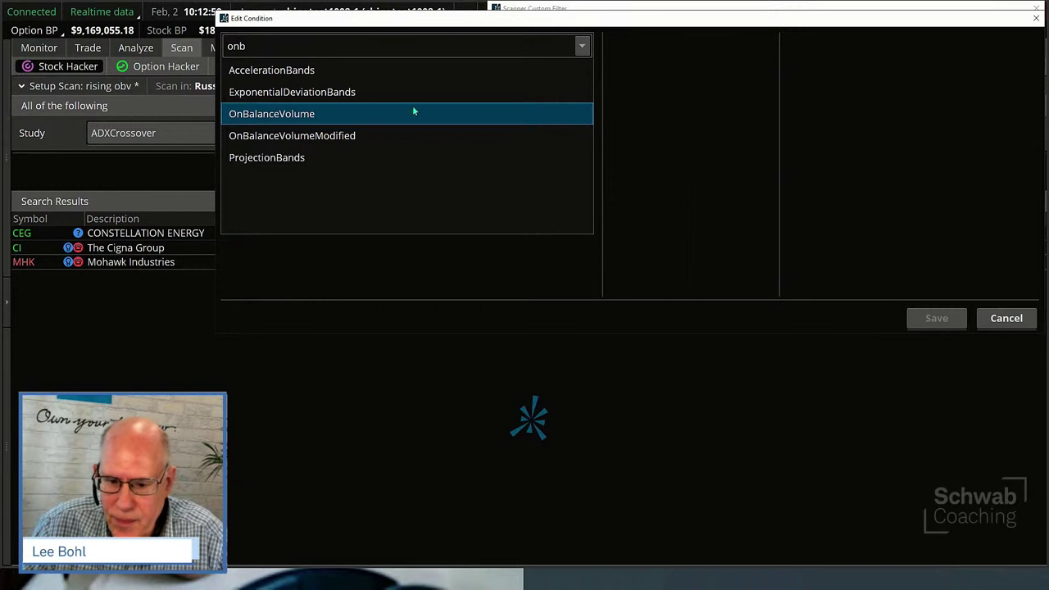
click(332, 120)
click(539, 96)
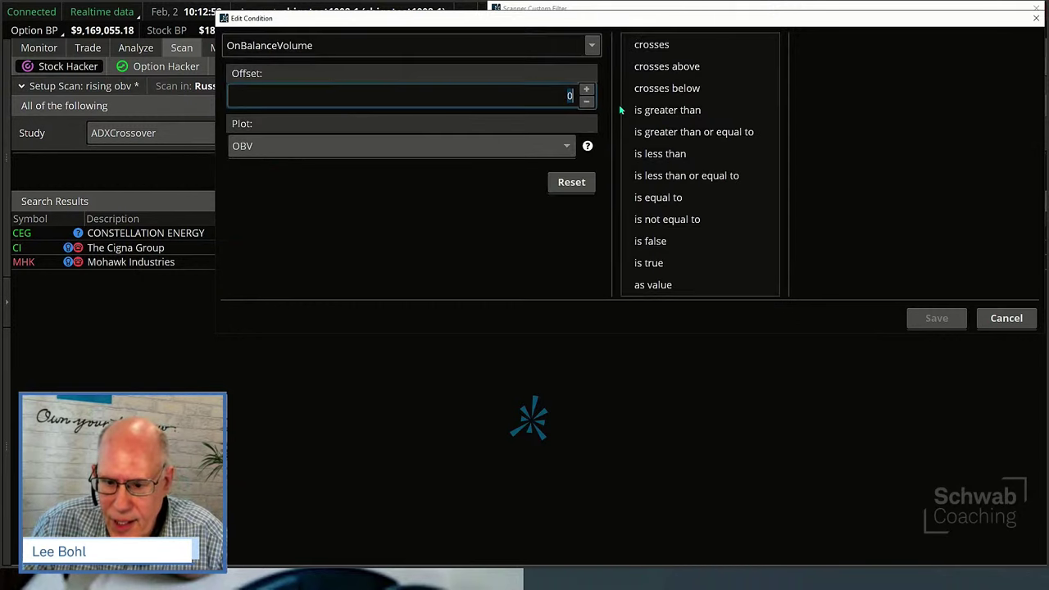
text(2)
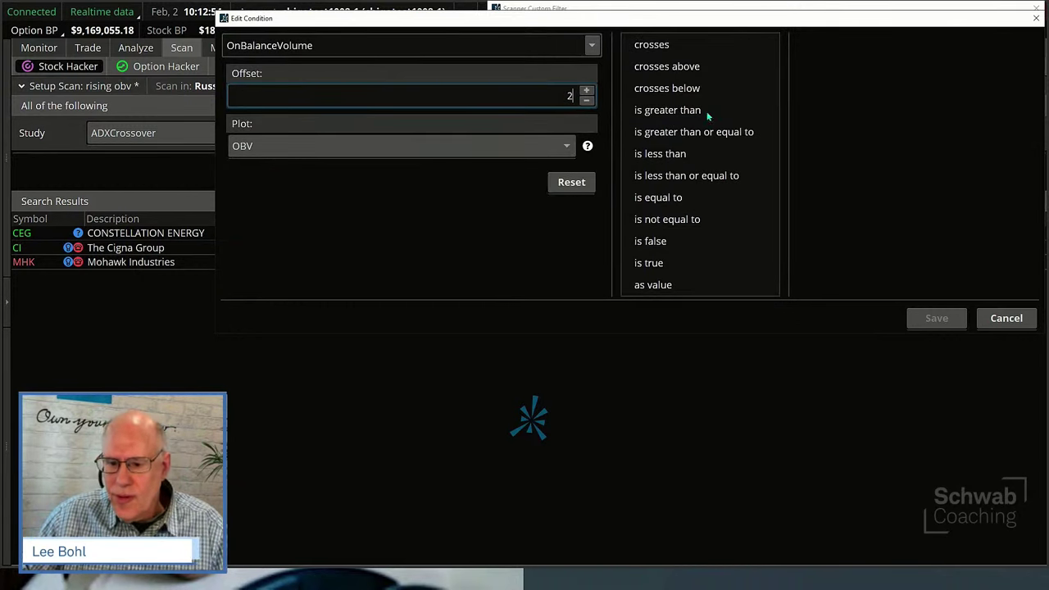
click(655, 109)
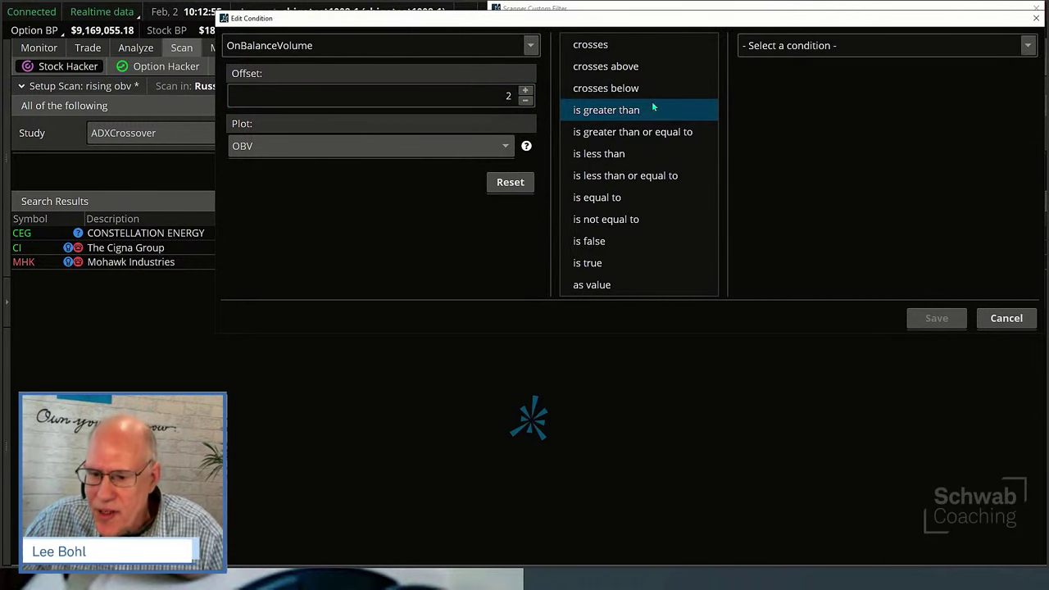
Step: Compare the second condition against the OnBalanceVolume study at offset 3 and save the condition
click(1026, 45)
click(777, 98)
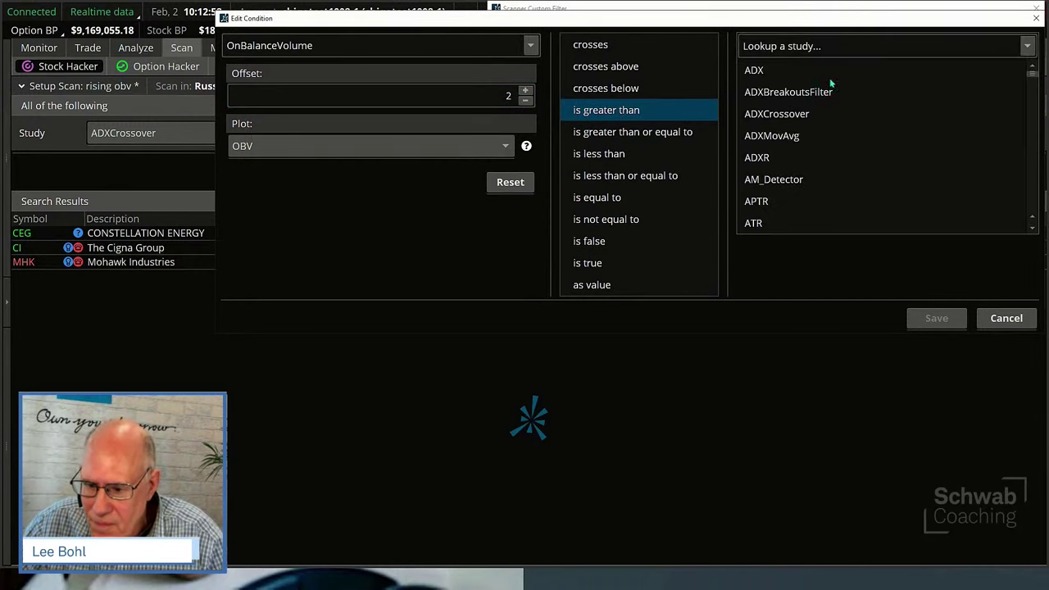
click(838, 47)
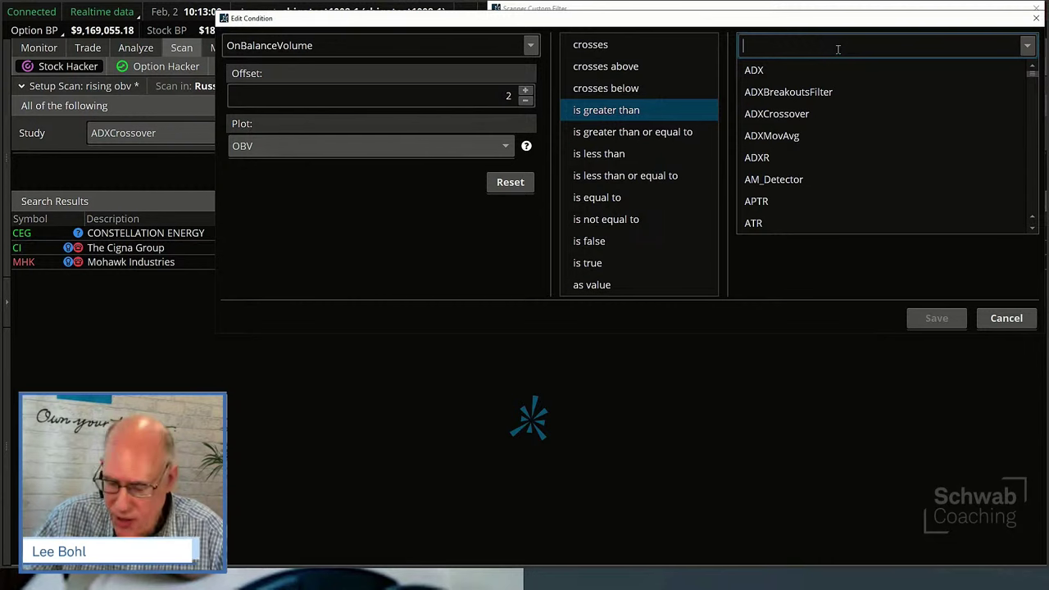
text(onb)
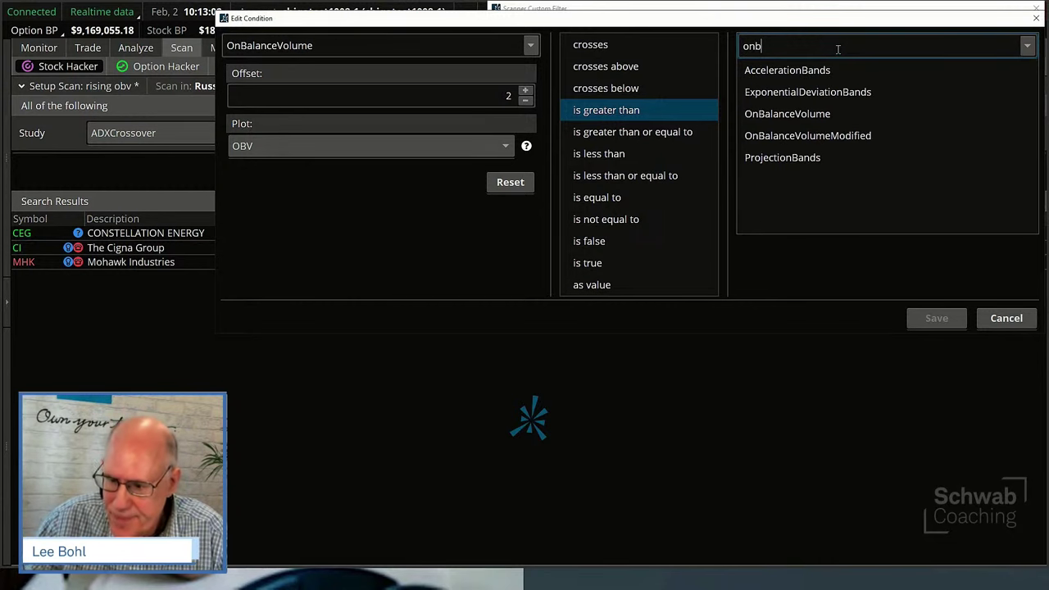
click(783, 115)
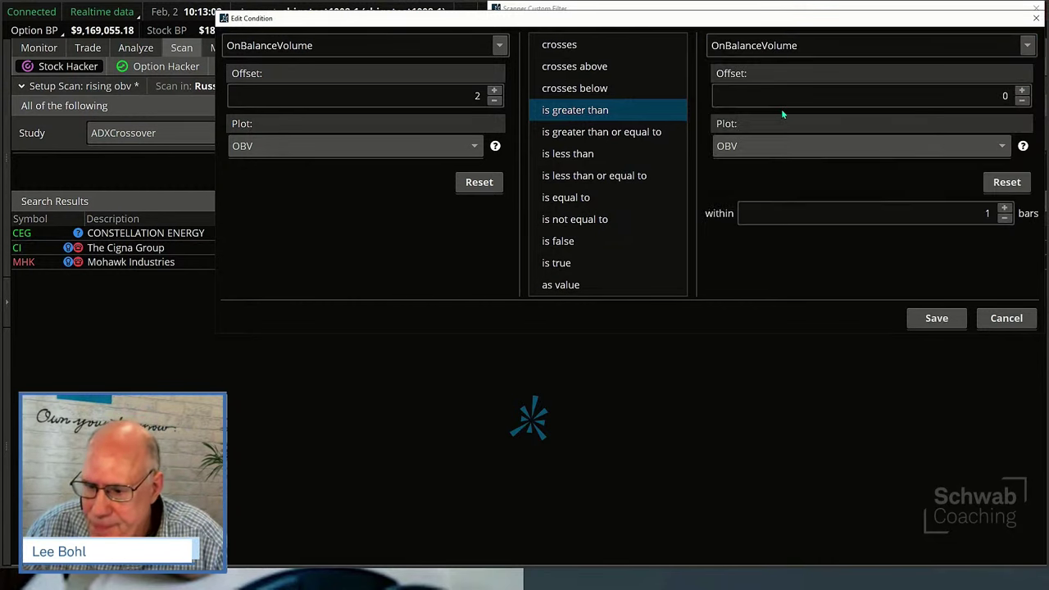
double_click(982, 96)
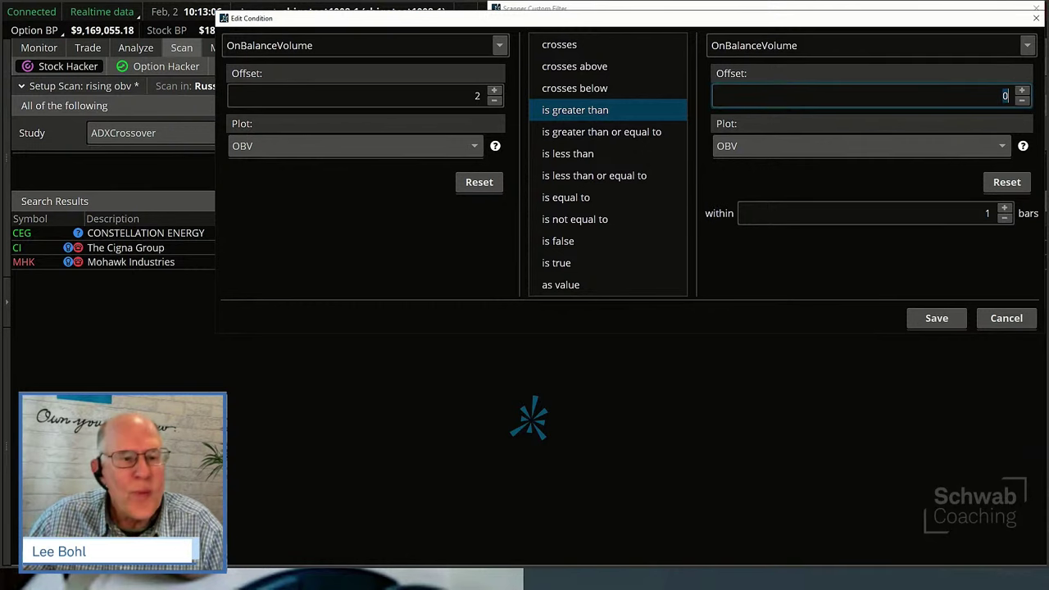
text(3)
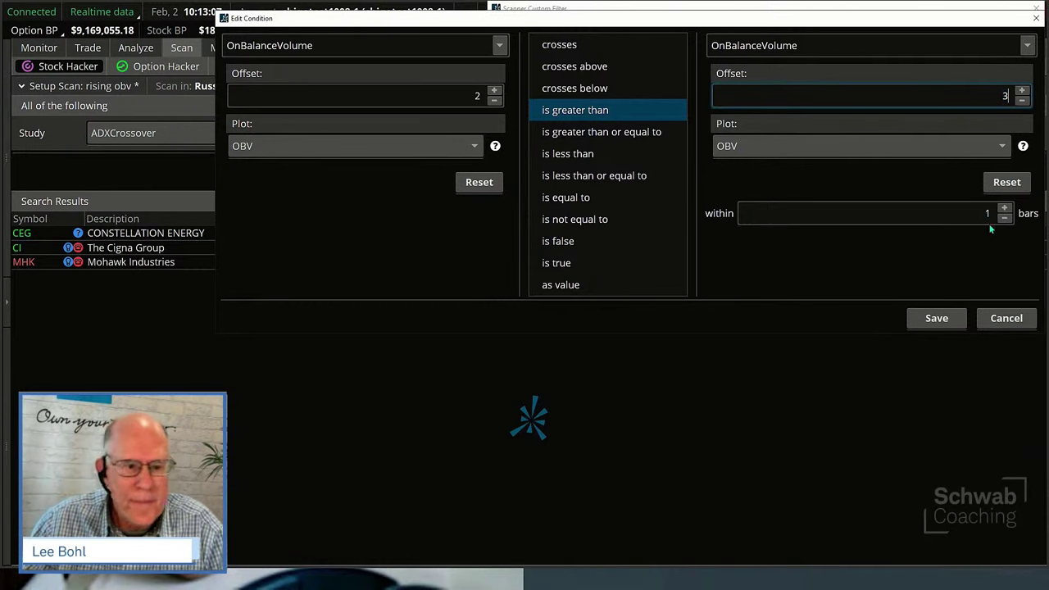
click(921, 320)
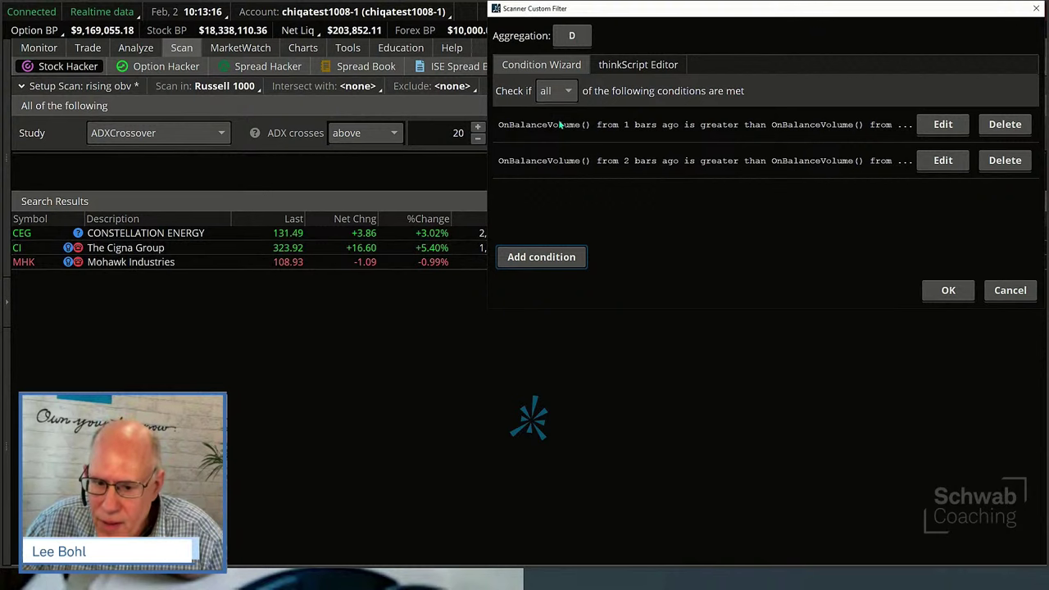
Step: Add a third condition starting with the OnBalanceVolume study at offset 3 and the "is greater than" comparison
click(539, 256)
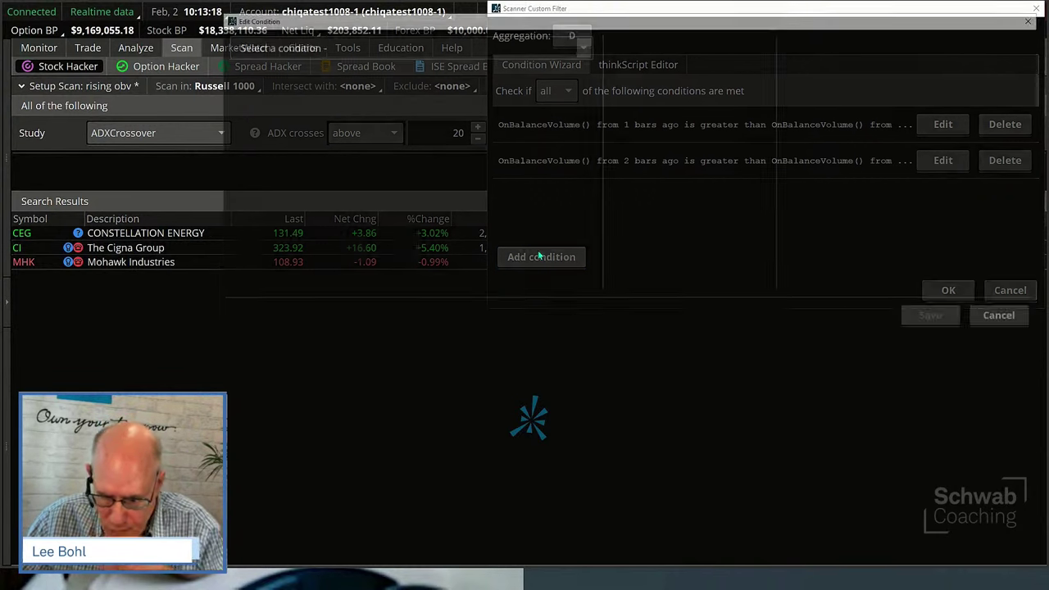
click(585, 46)
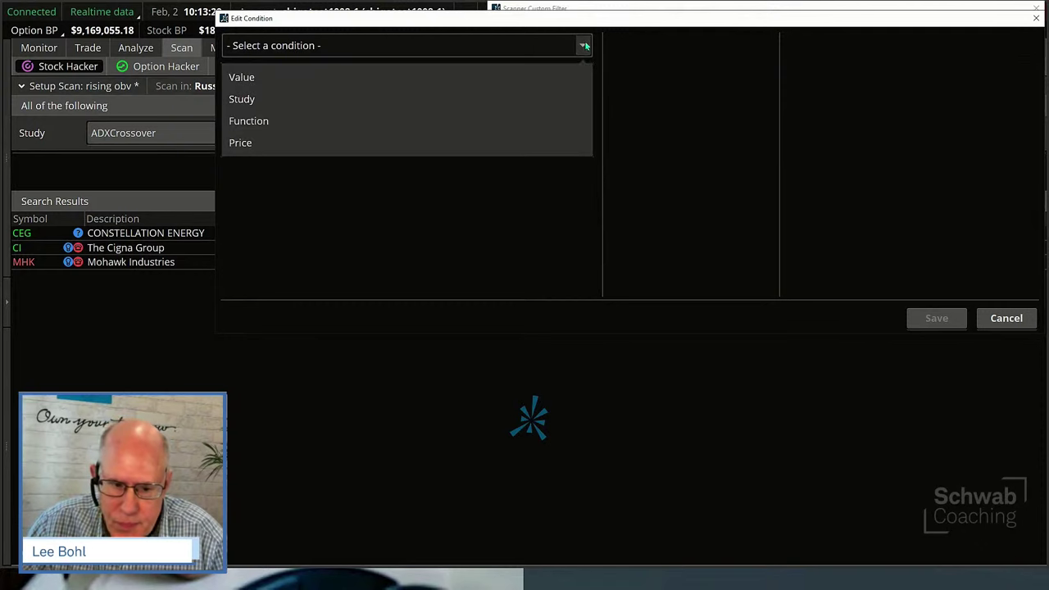
click(269, 100)
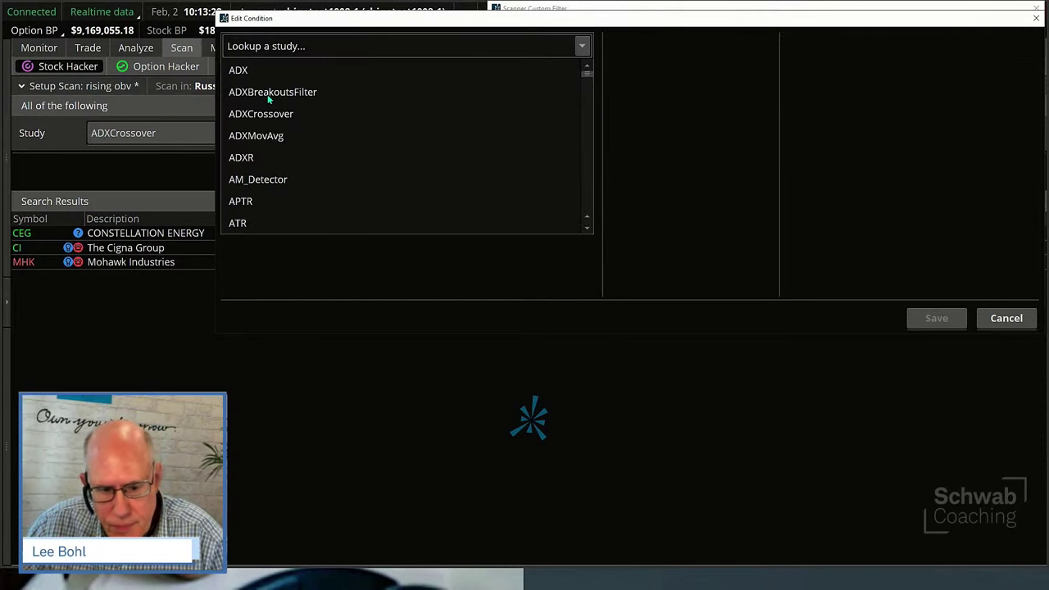
click(289, 41)
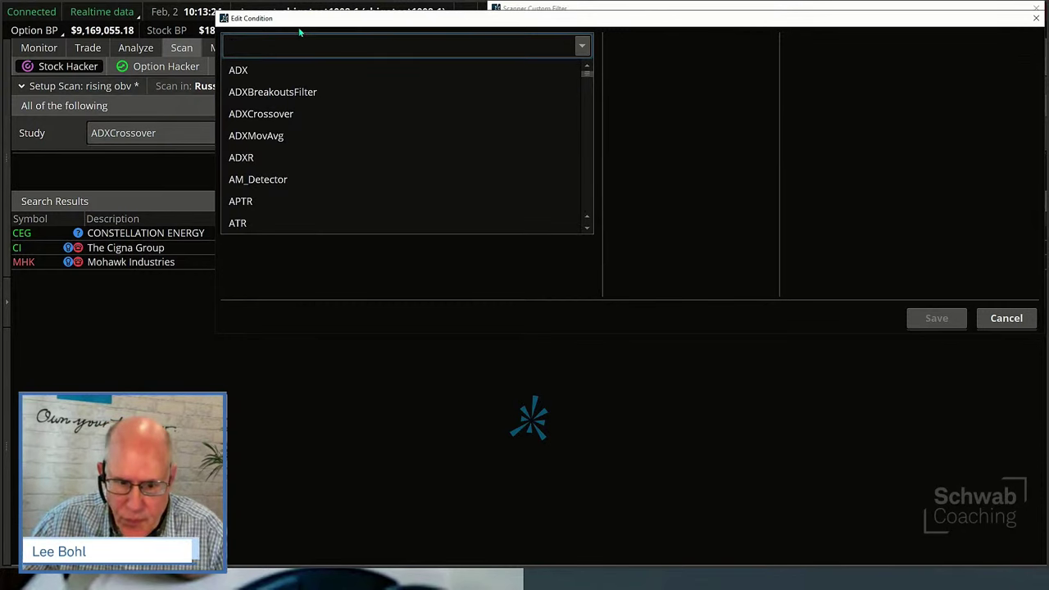
text(onb)
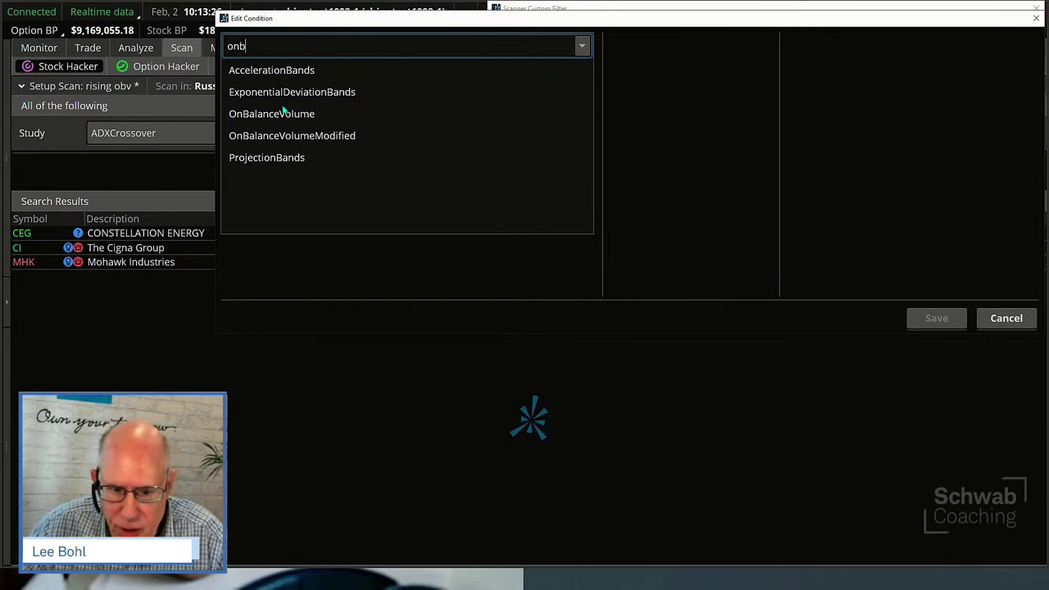
click(284, 113)
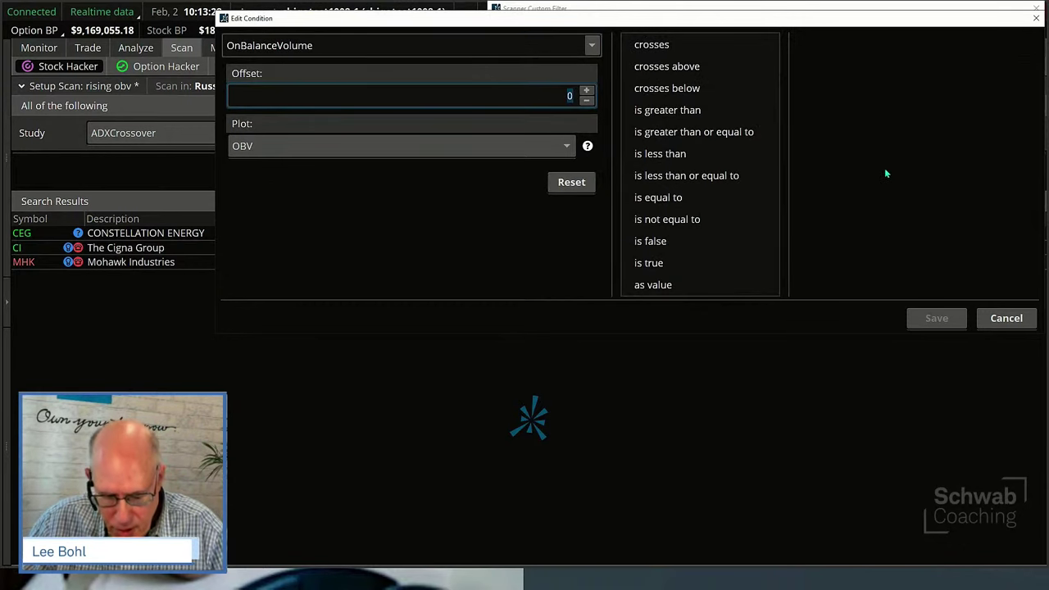
click(683, 110)
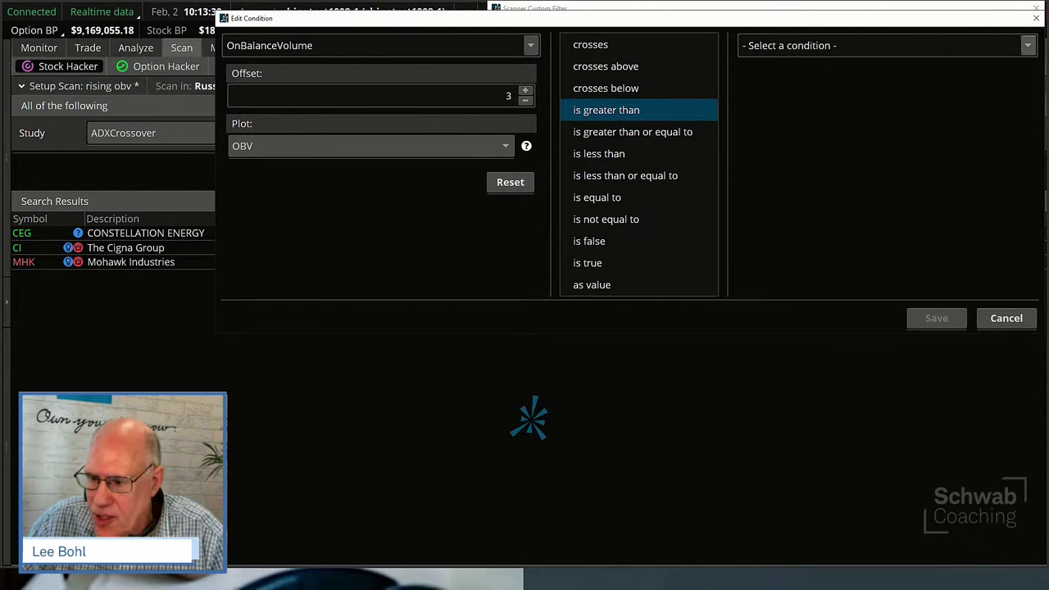
Step: Compare the third condition against the OnBalanceVolume study at offset 4 and save the condition
click(1027, 45)
click(799, 100)
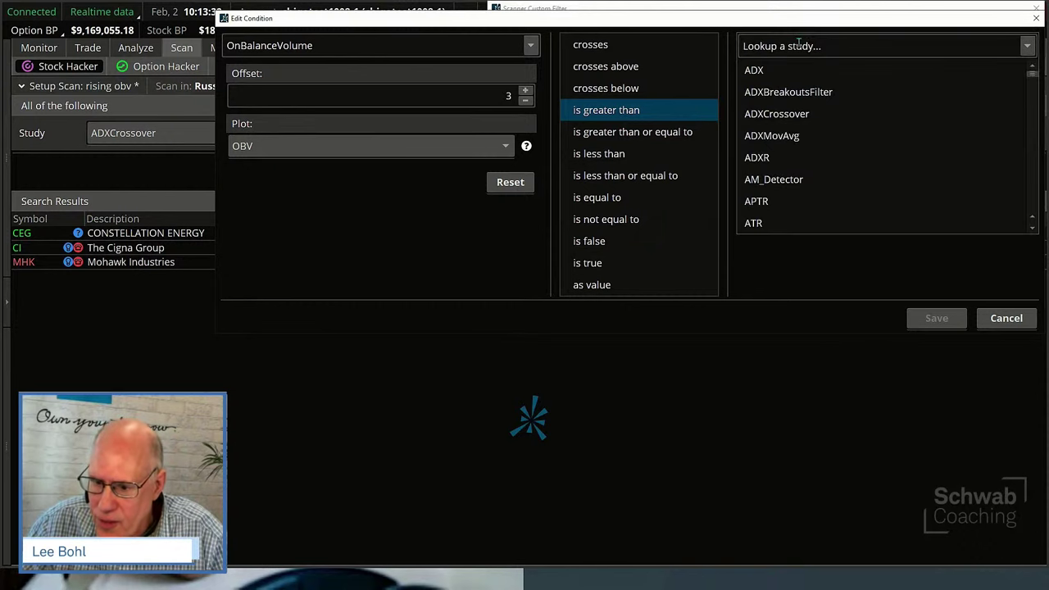
text(onba)
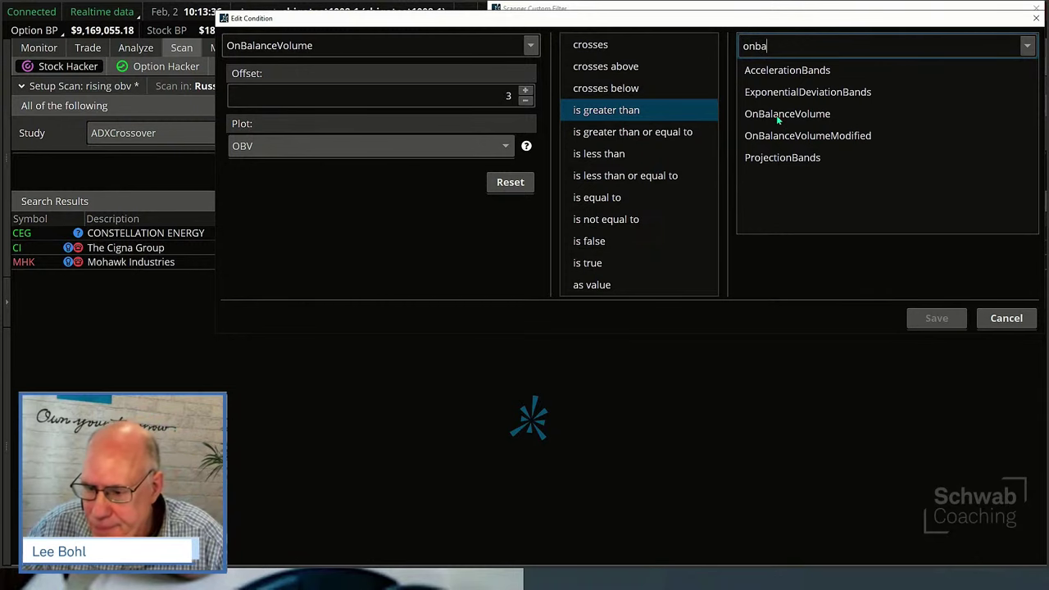
click(778, 115)
click(983, 96)
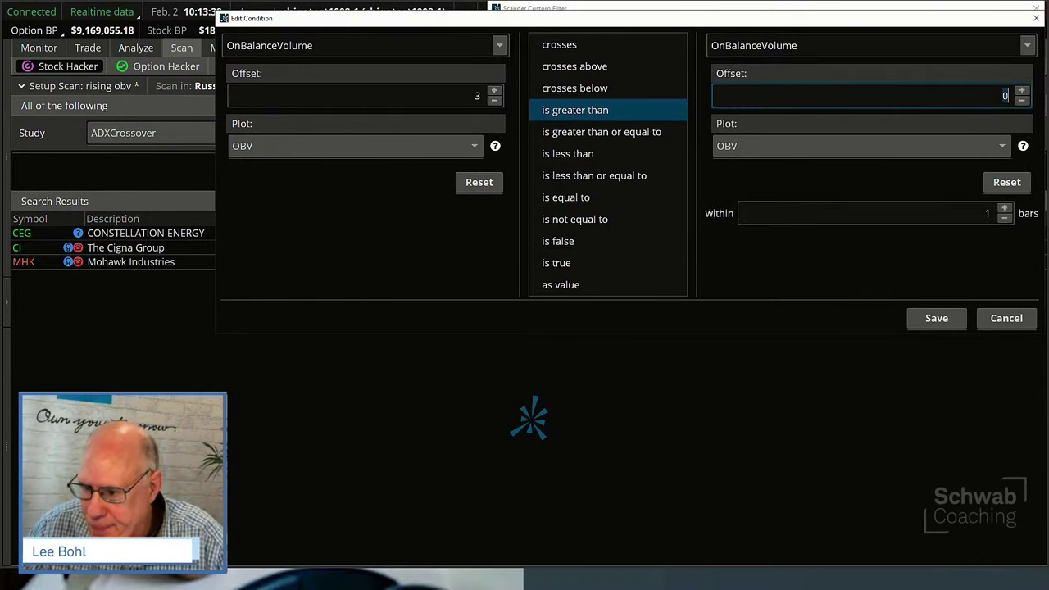
text(4)
click(939, 318)
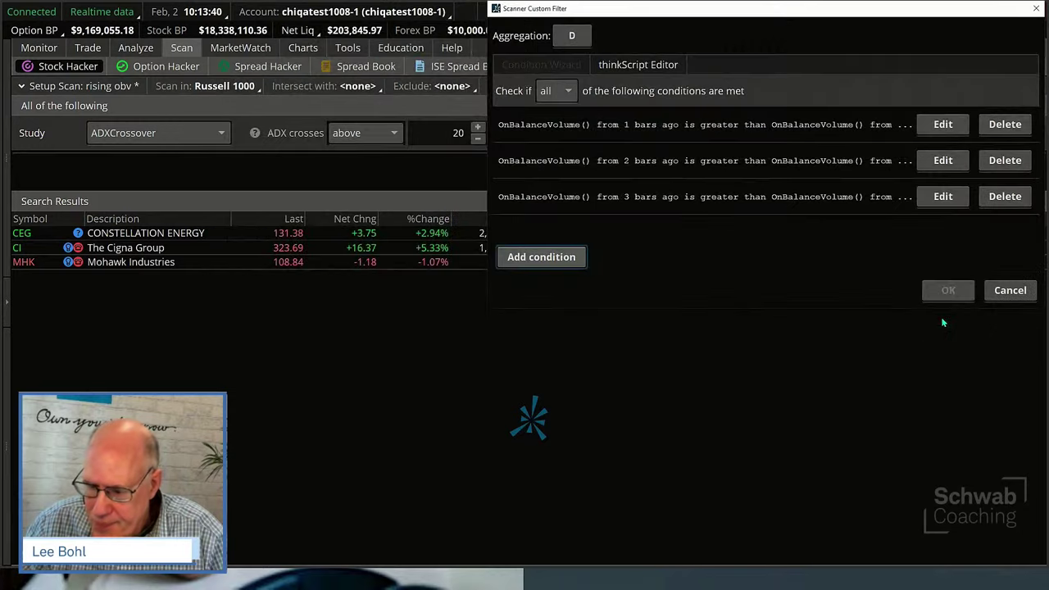
Step: Apply the custom OnBalanceVolume filter and run the scan on the Russell 1000
click(948, 290)
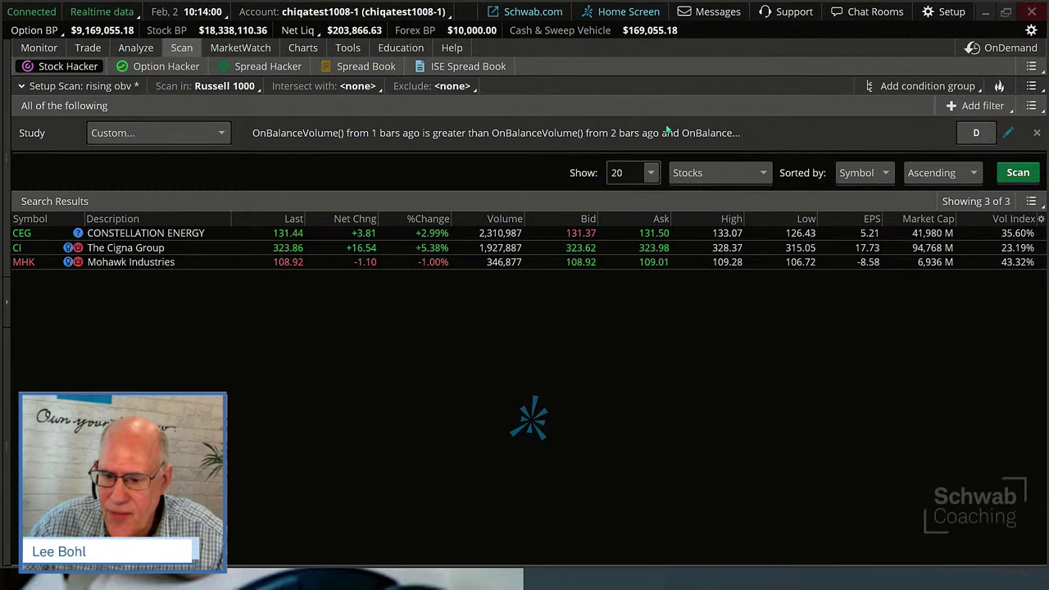
click(1018, 174)
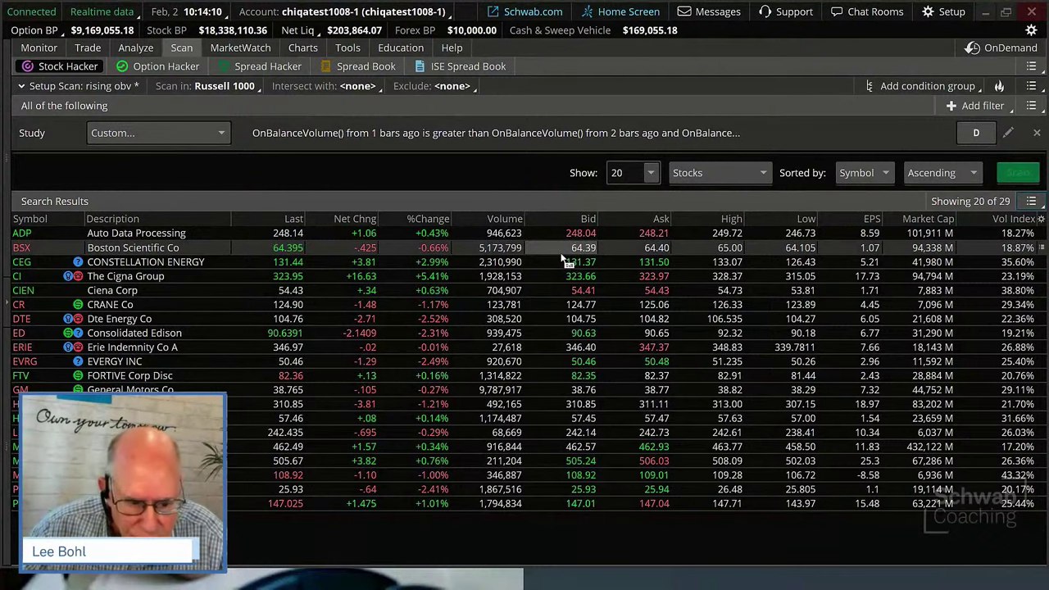
Step: Load the chart for Consolidated Edison (ED) from the scan results
click(302, 48)
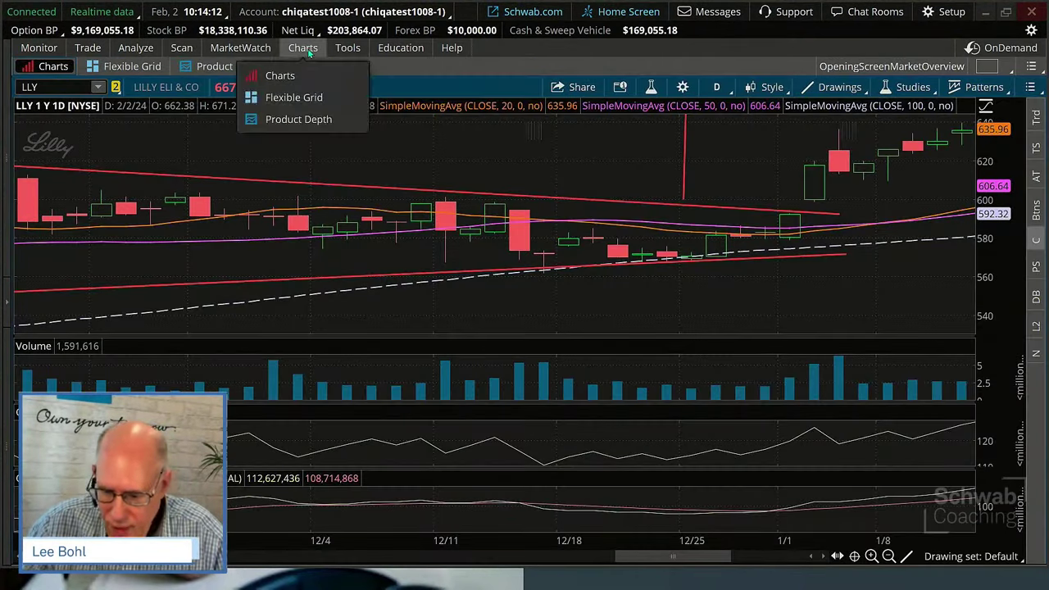
click(58, 85)
text(D)
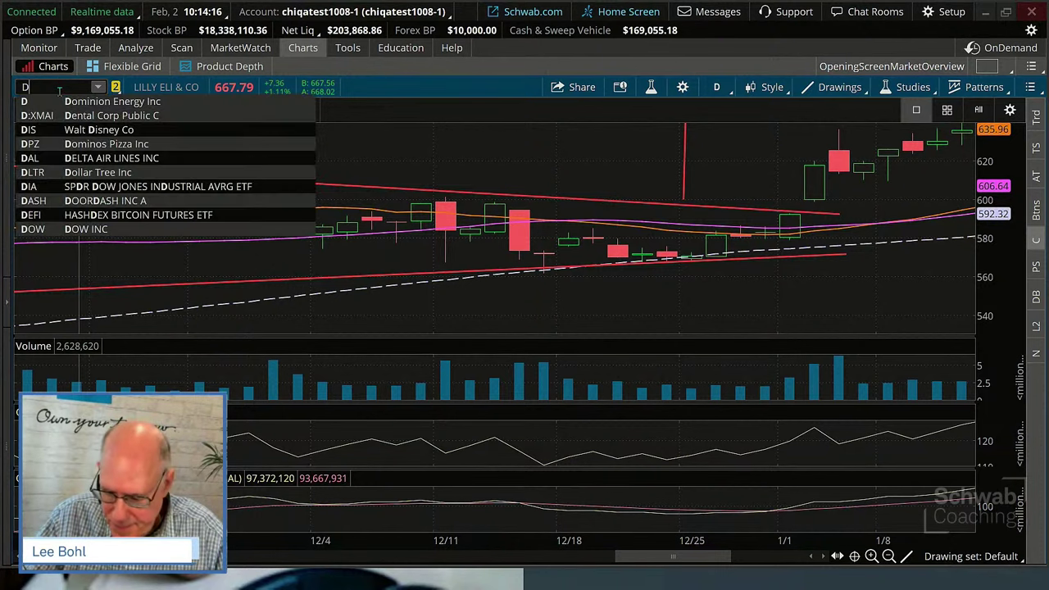
text(D)
key(Return)
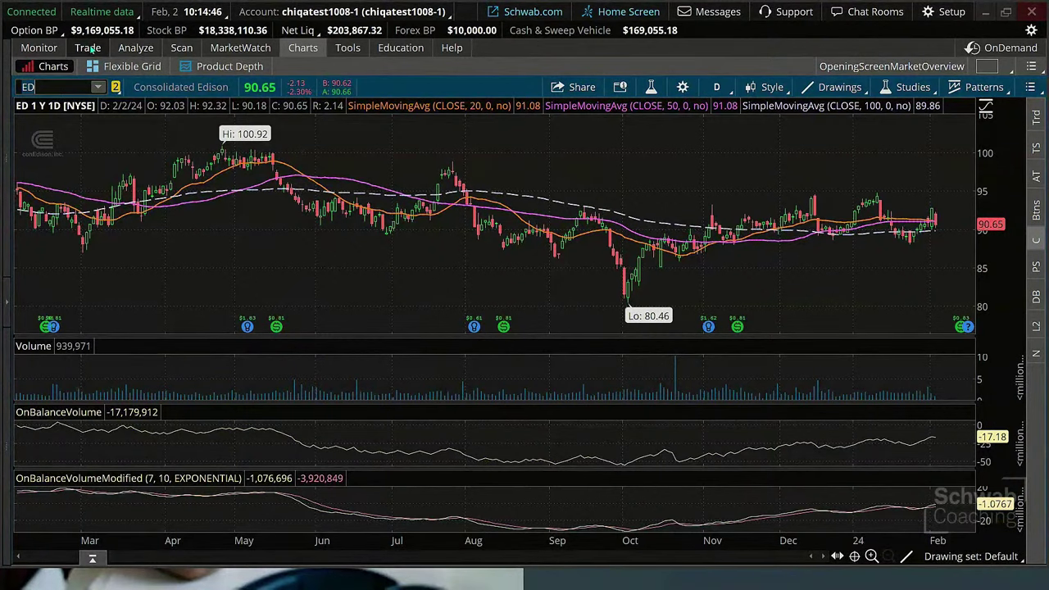
Step: Return to the scan results and load the chart for Boston Scientific (BSX)
mouse_move(91, 49)
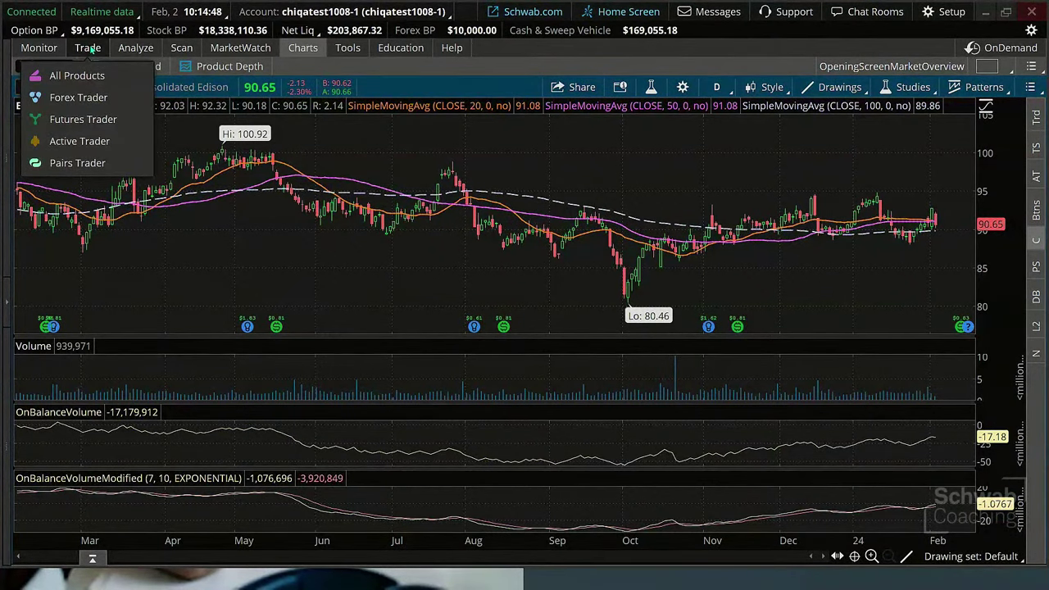
click(90, 49)
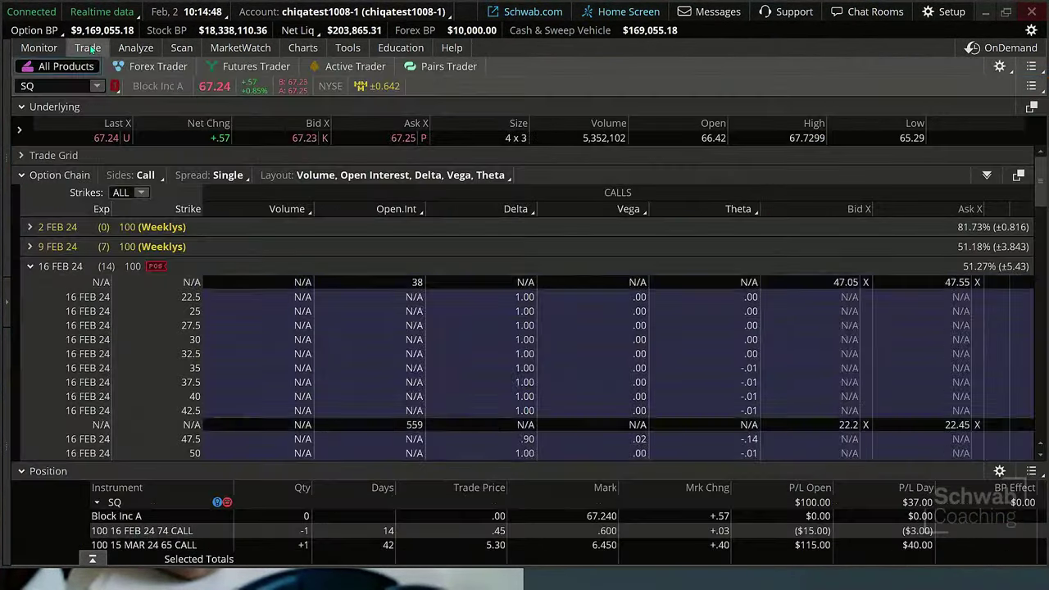
click(178, 48)
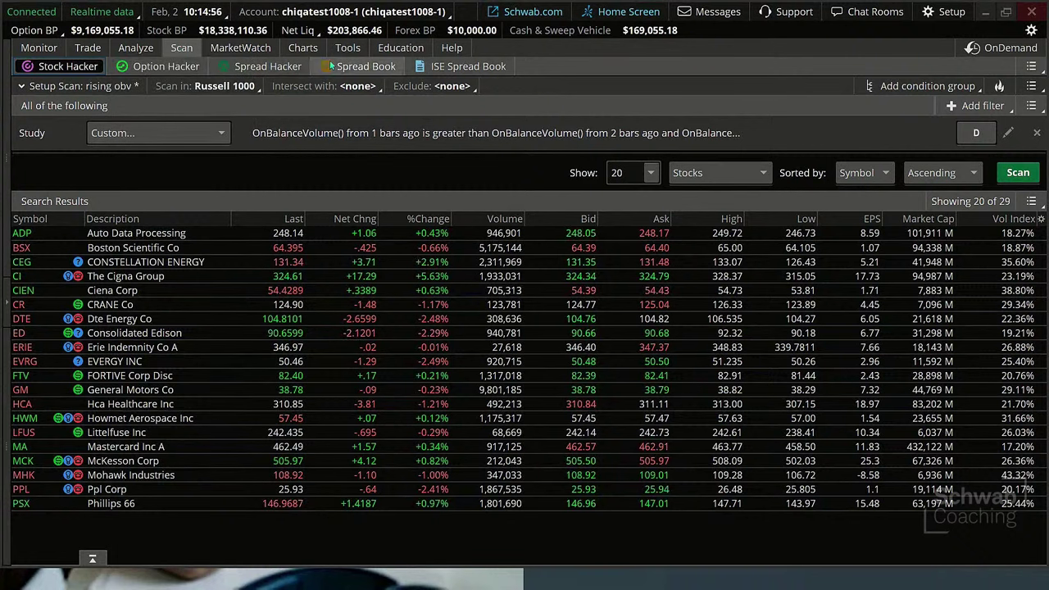
click(302, 48)
click(43, 88)
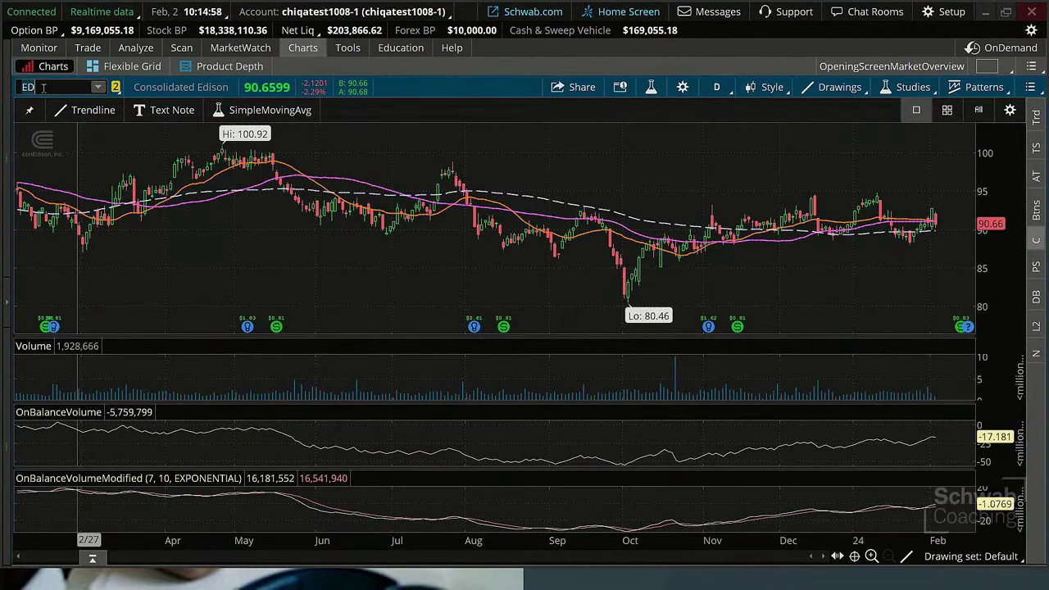
text(BSX)
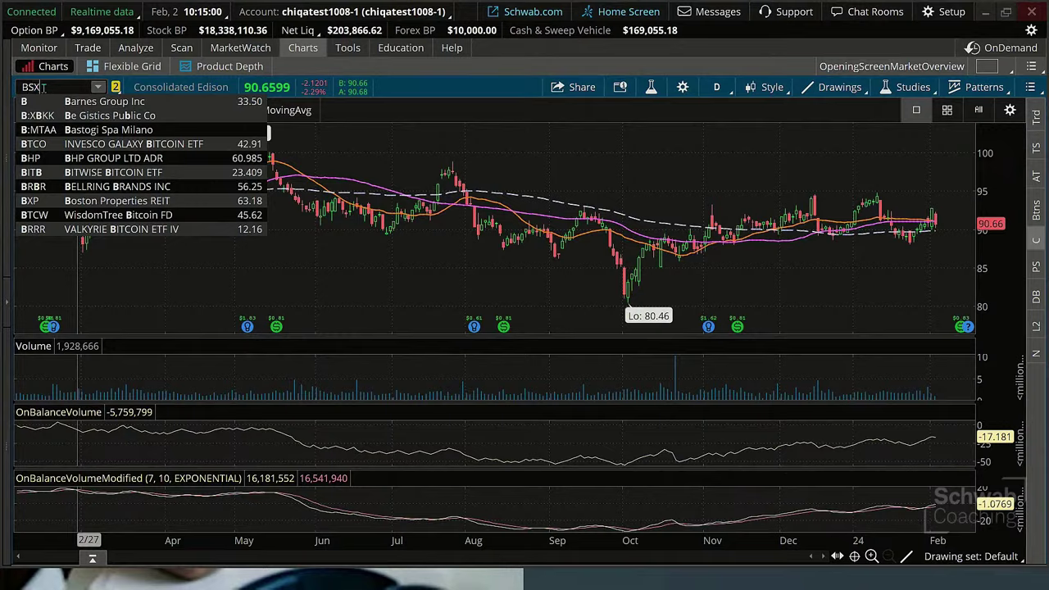
key(Return)
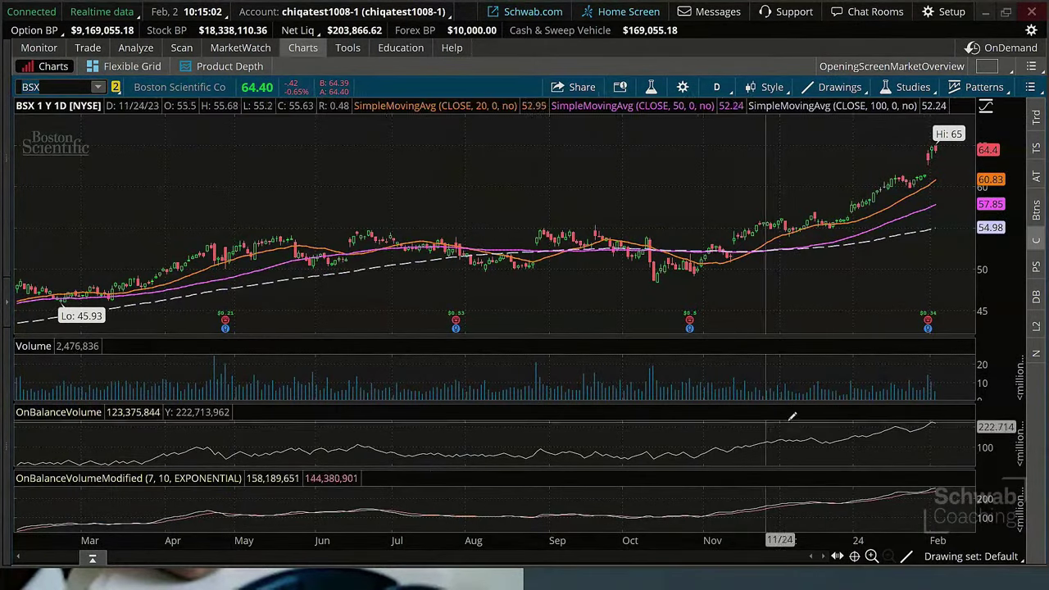
mouse_move(927, 423)
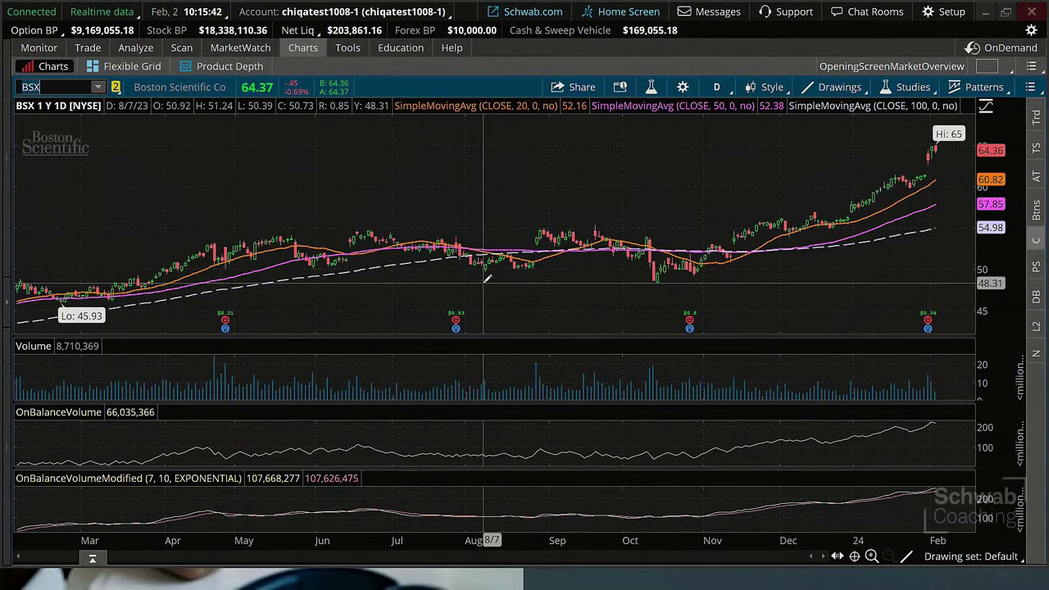
Step: Add a second study filter to the rising OBV scan and open its custom filter editor
click(183, 48)
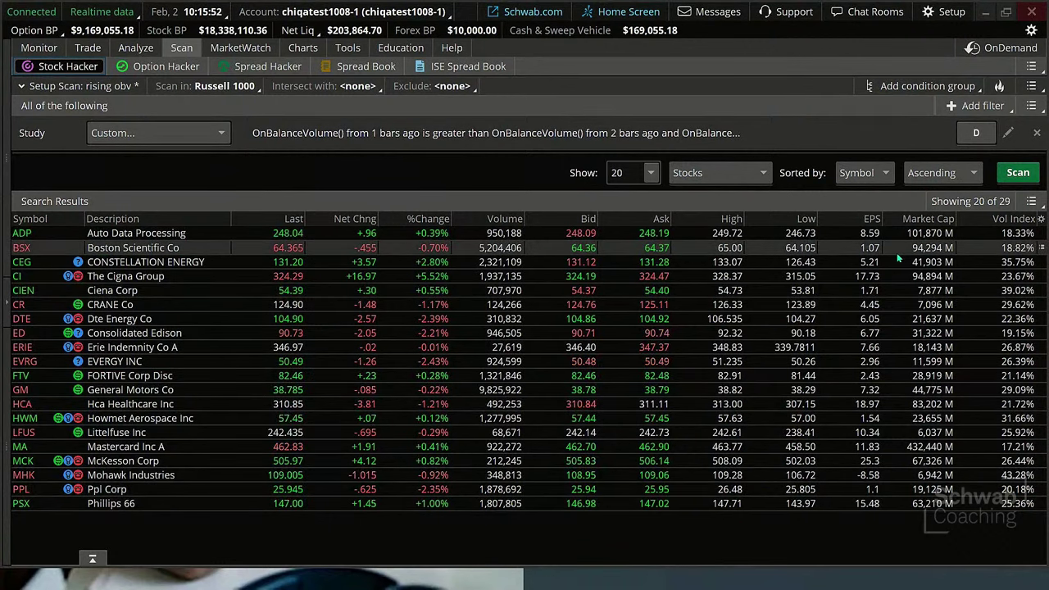
click(981, 106)
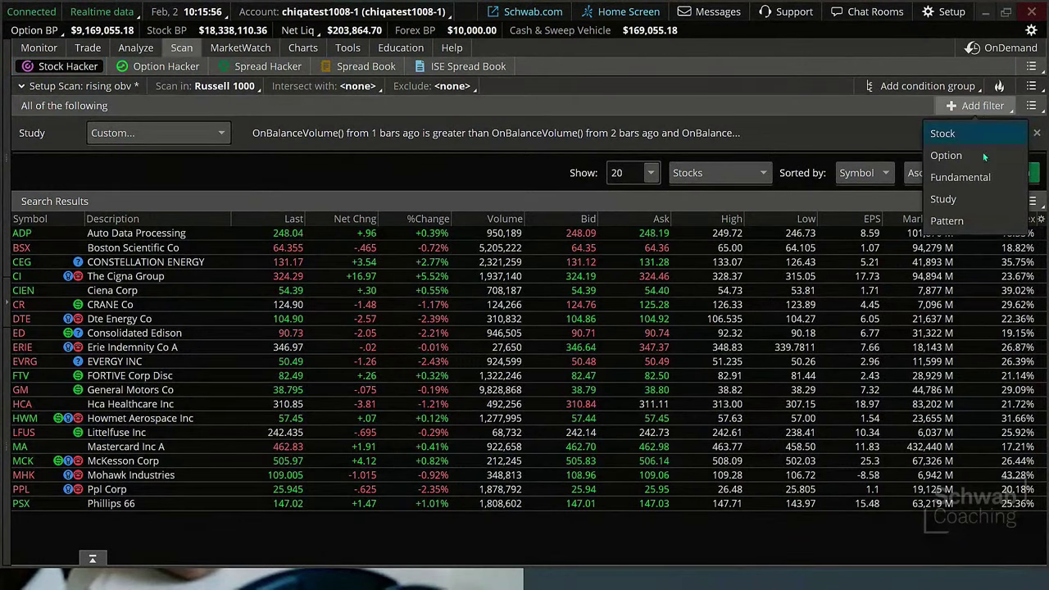
click(943, 200)
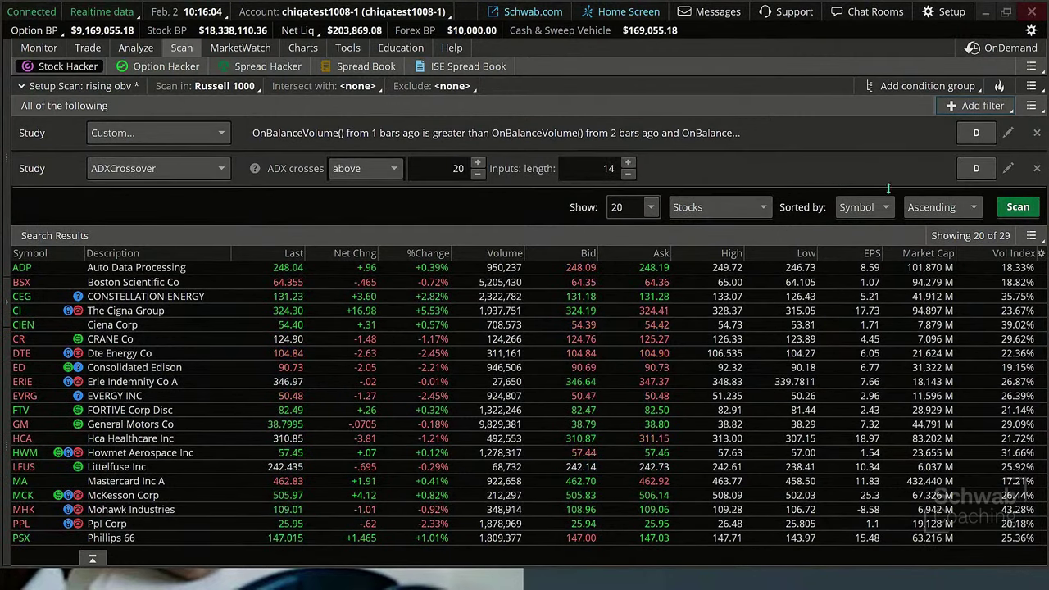
click(1008, 168)
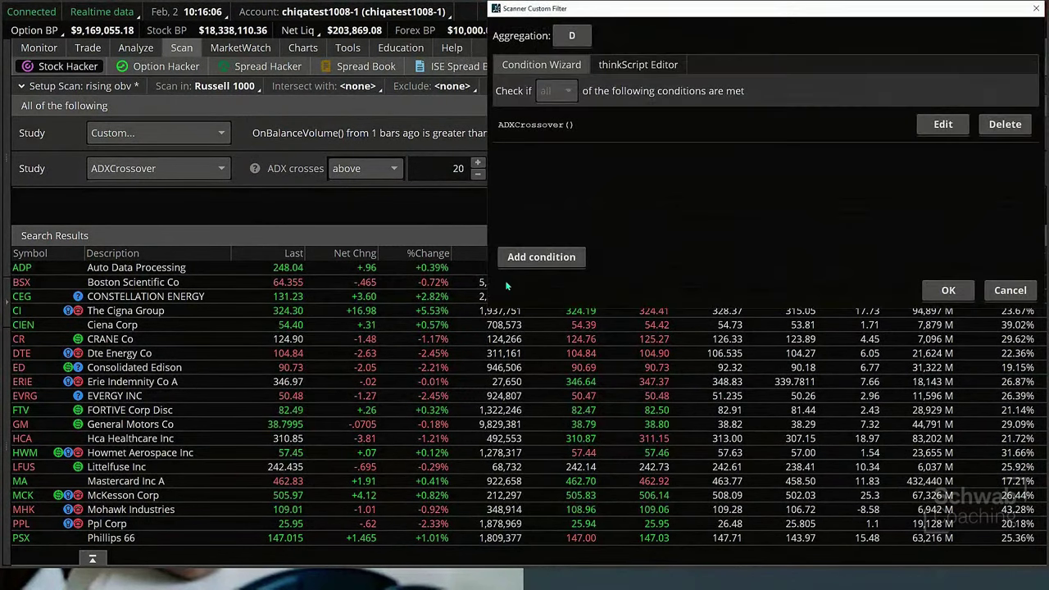
Step: Add a condition starting with the volume price function at offset 1 and the "is greater than" comparison
click(537, 258)
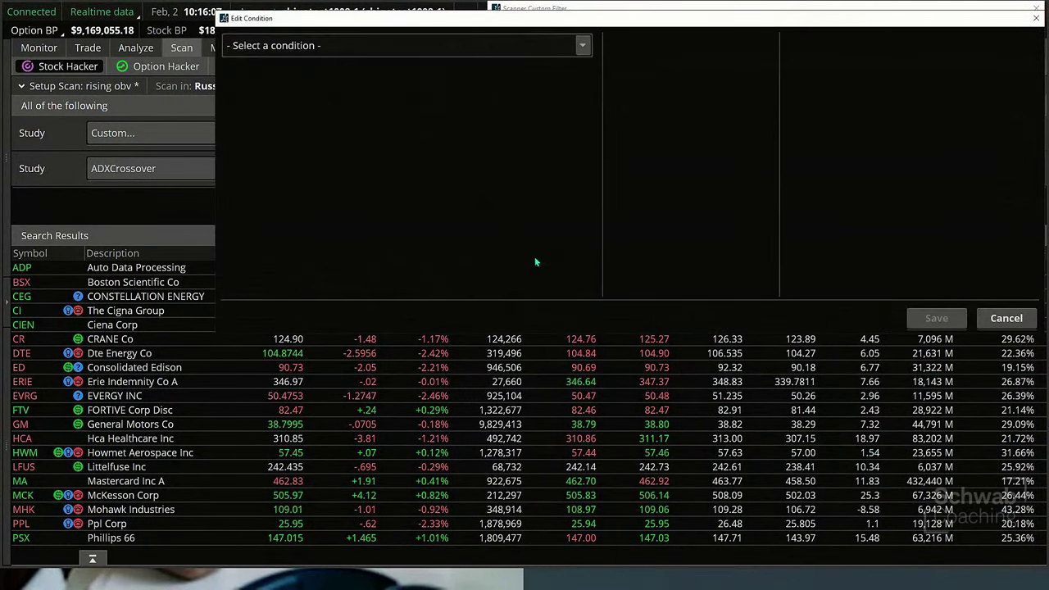
click(582, 46)
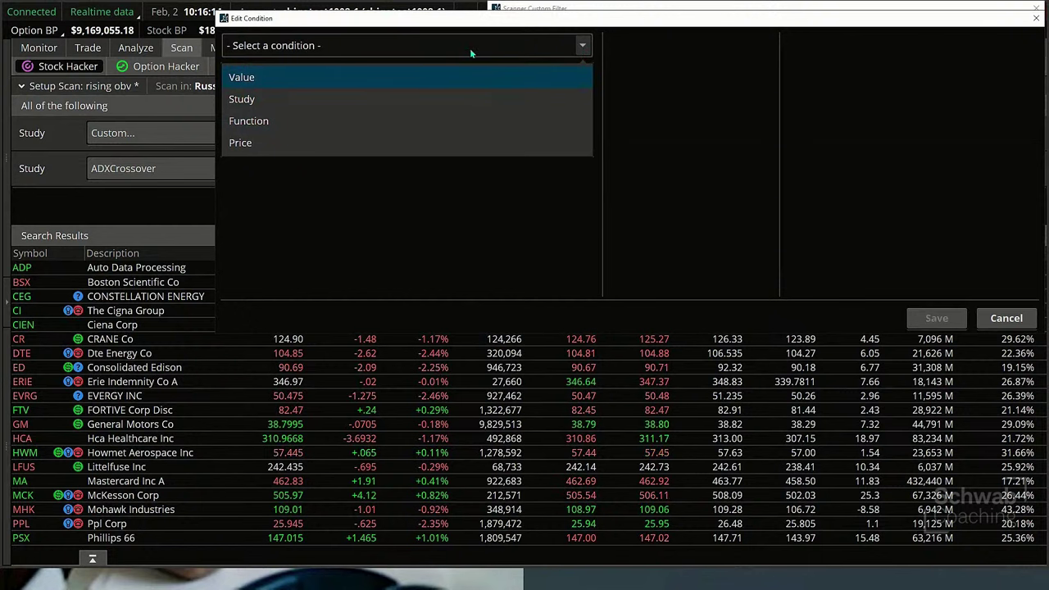
click(314, 142)
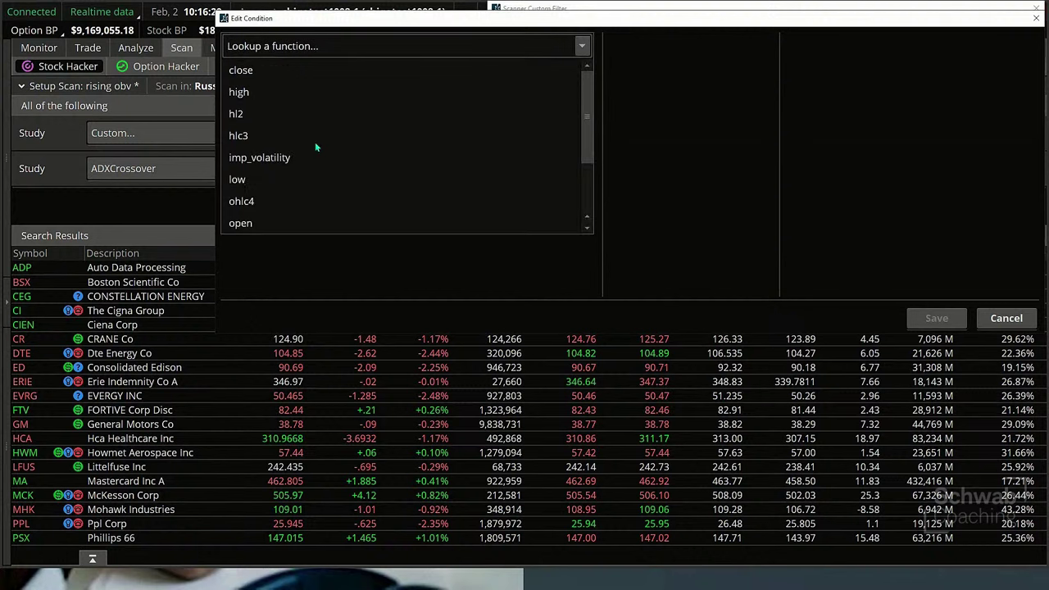
scroll(316, 143, down, 2)
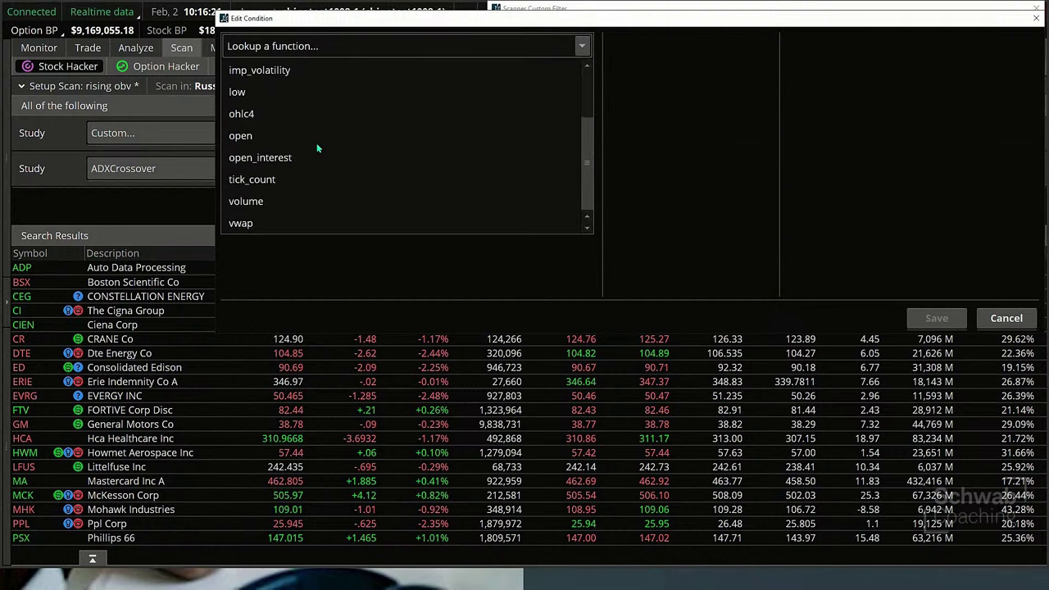
click(246, 201)
click(554, 104)
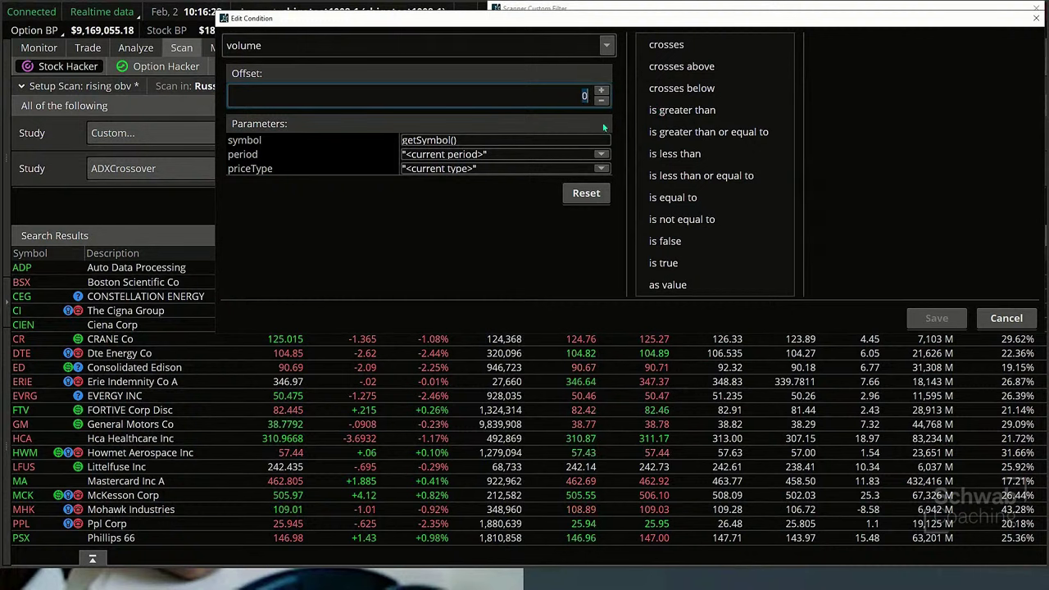
key(BackSpace)
text(1)
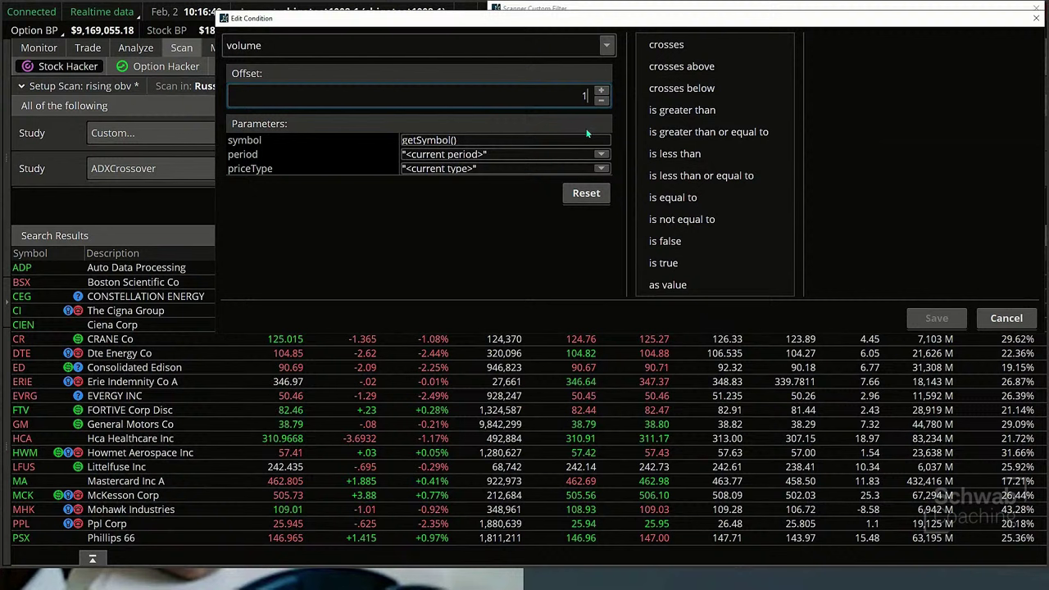
click(691, 112)
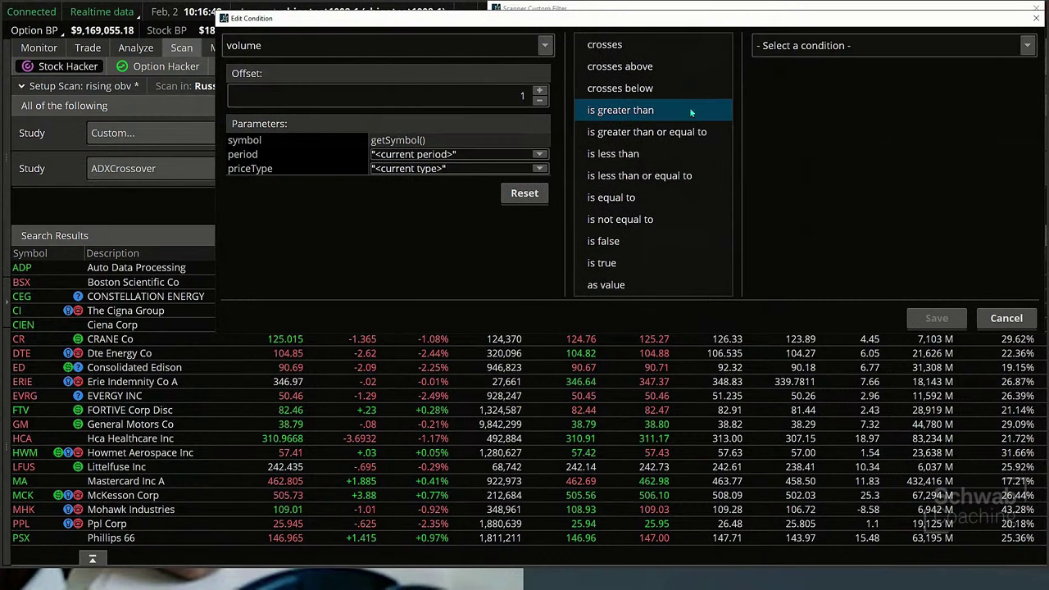
Step: Compare the condition against volume at offset 2 and save it
click(1016, 46)
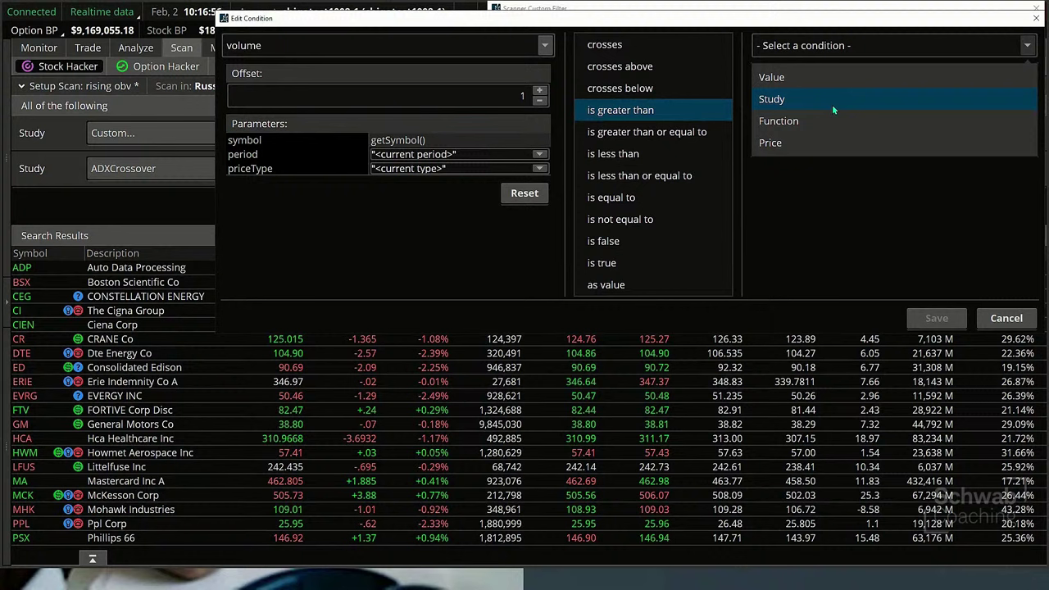
click(789, 144)
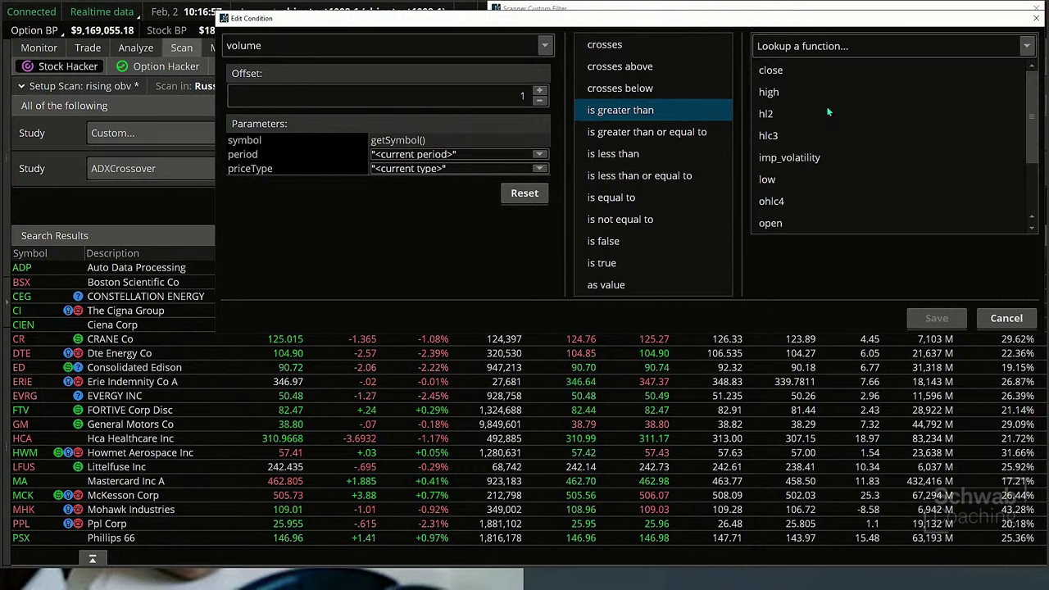
click(800, 41)
text(vol)
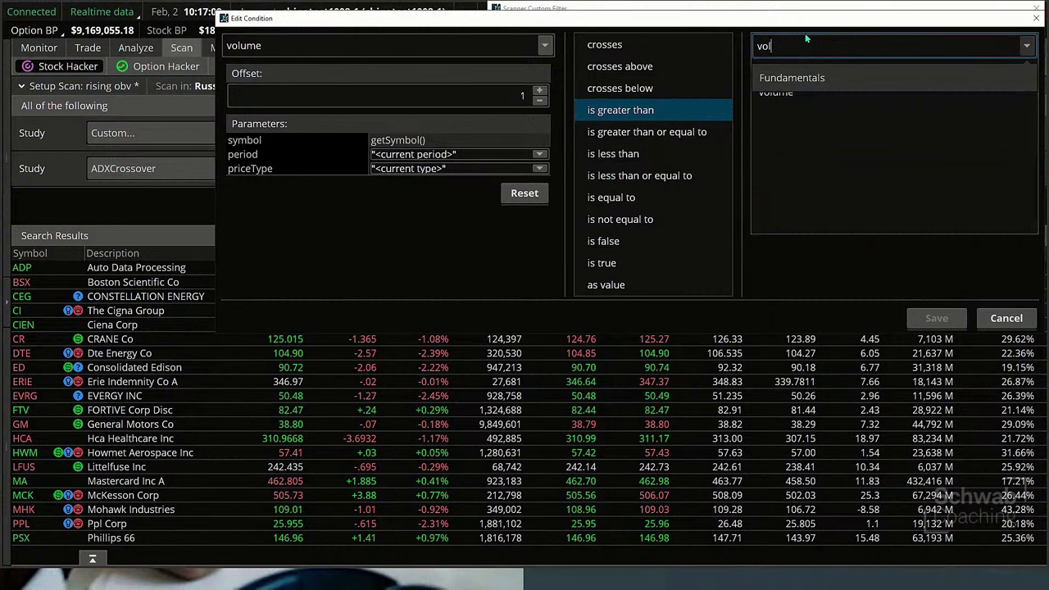
text(ume)
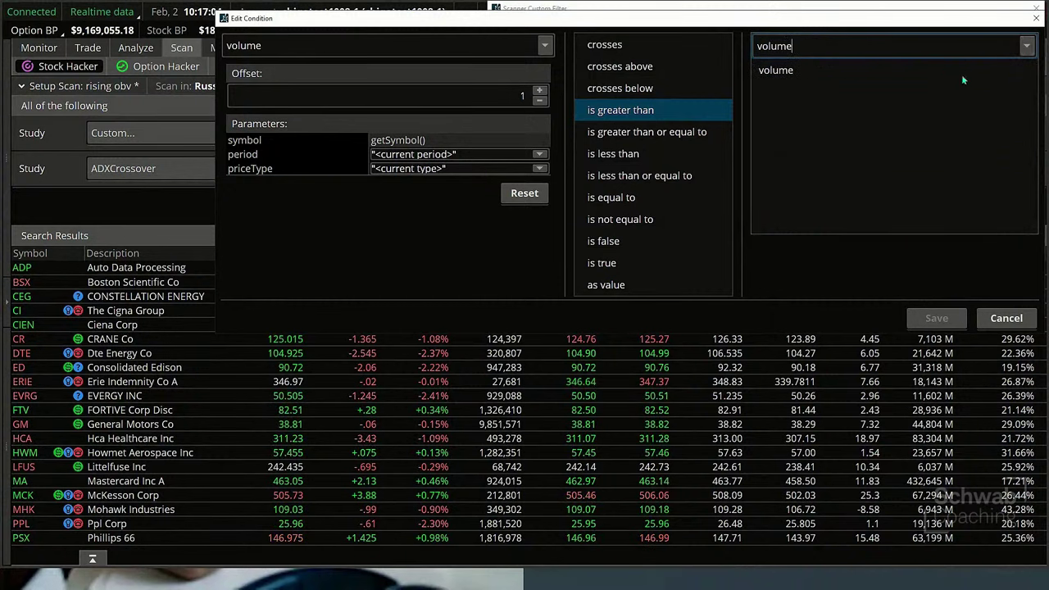
click(791, 73)
click(791, 72)
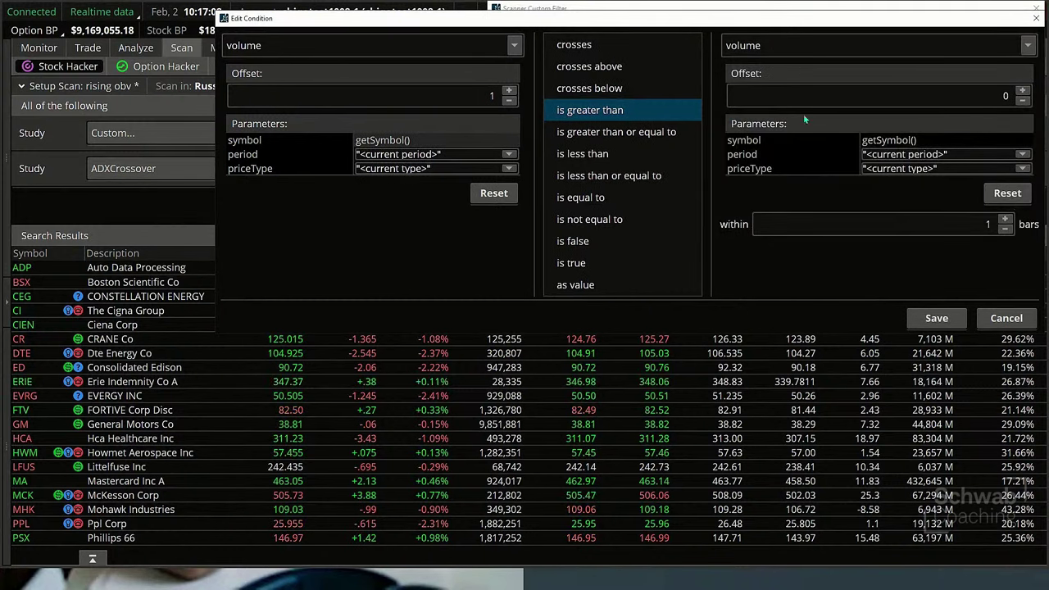
click(1001, 97)
text(2)
click(936, 317)
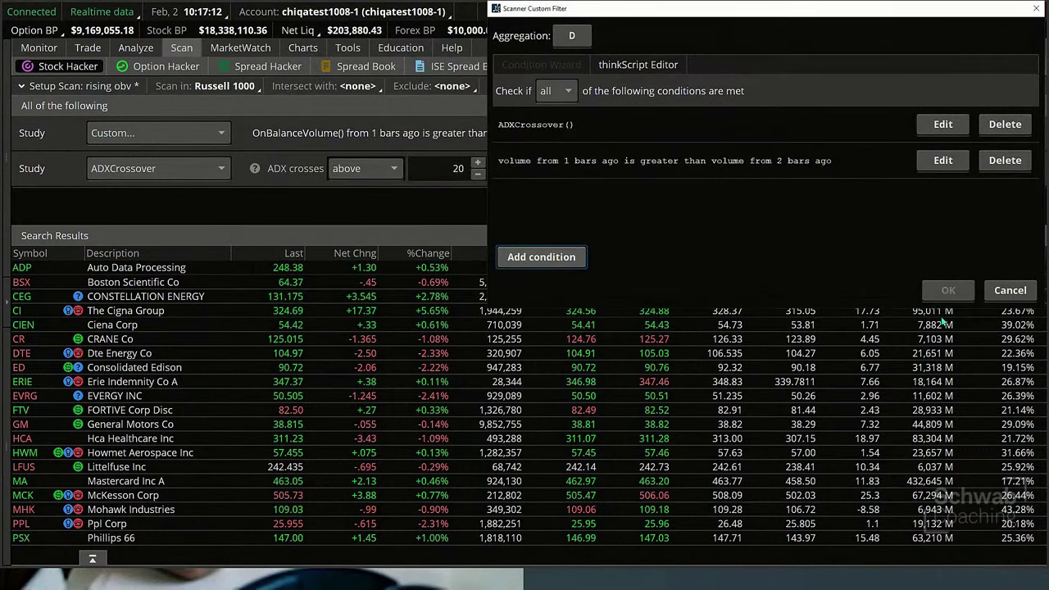
Step: Add another condition starting with the volume price function at offset 2 and the "is greater than" comparison
click(559, 255)
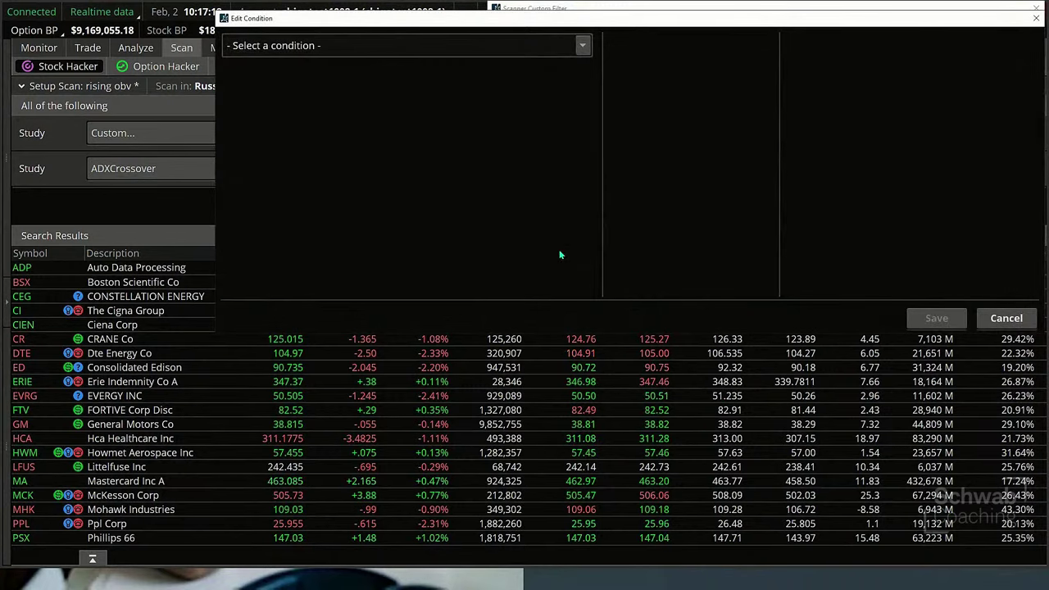
click(582, 46)
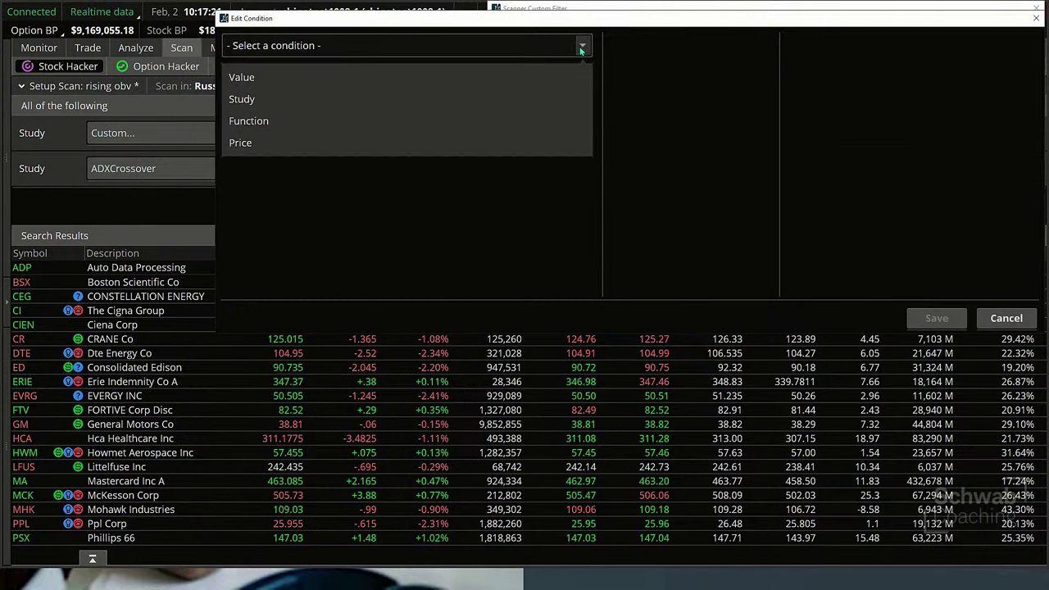
click(239, 142)
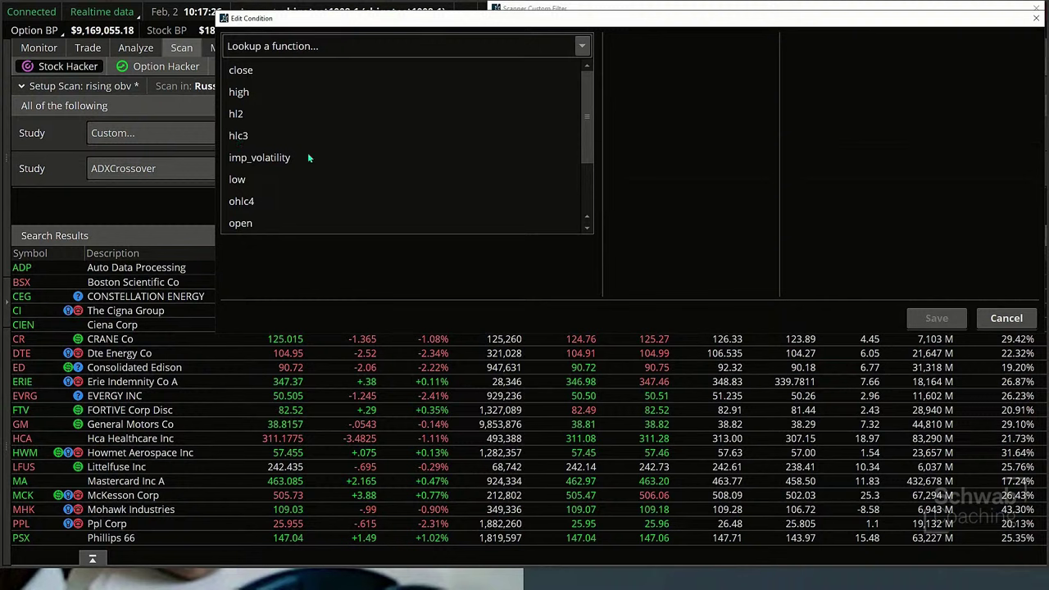
scroll(309, 158, down, 2)
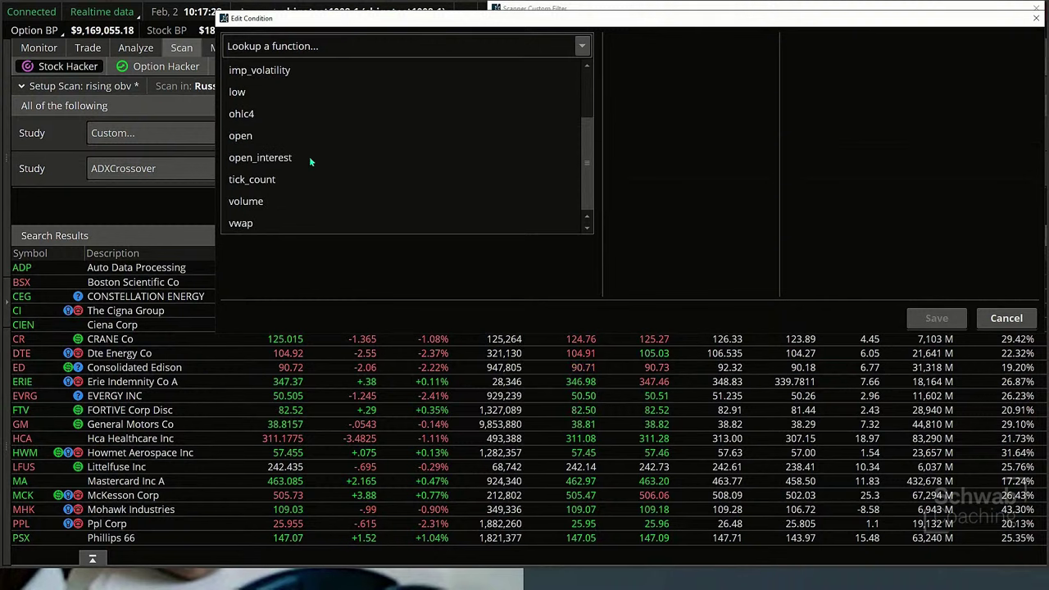
click(246, 203)
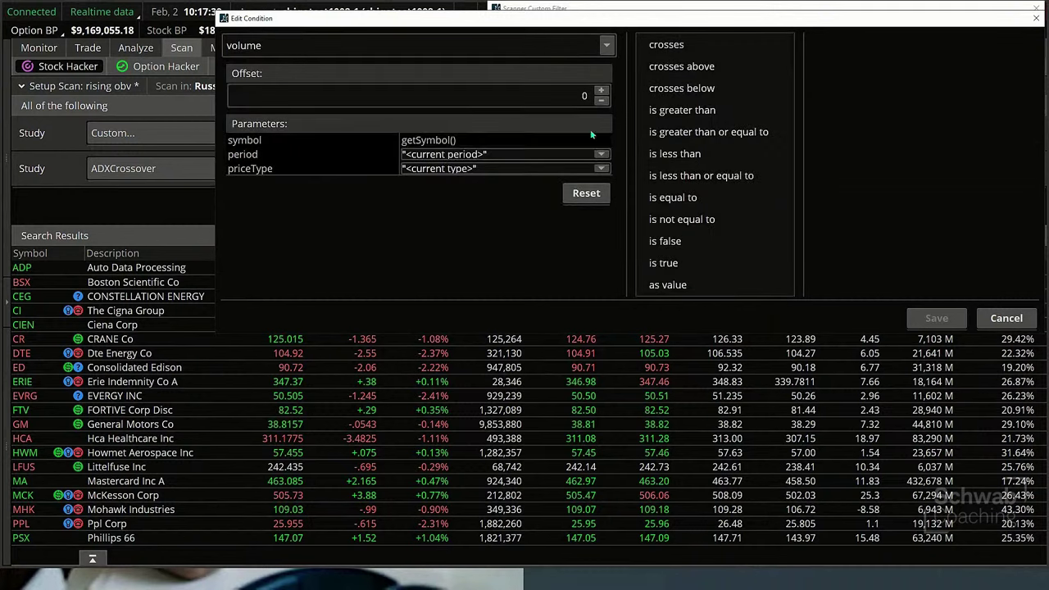
click(566, 95)
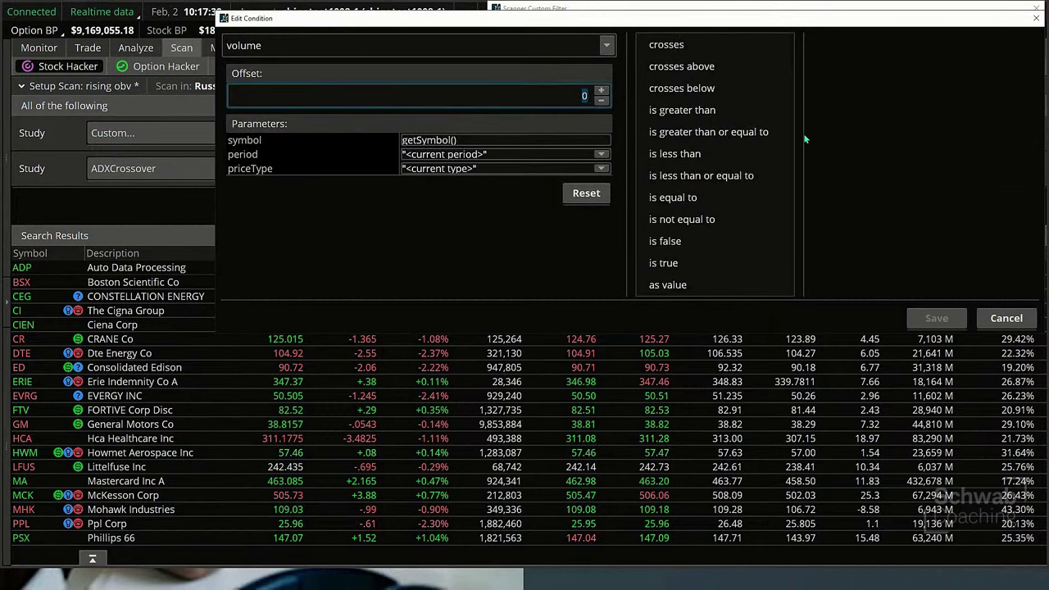
text(2)
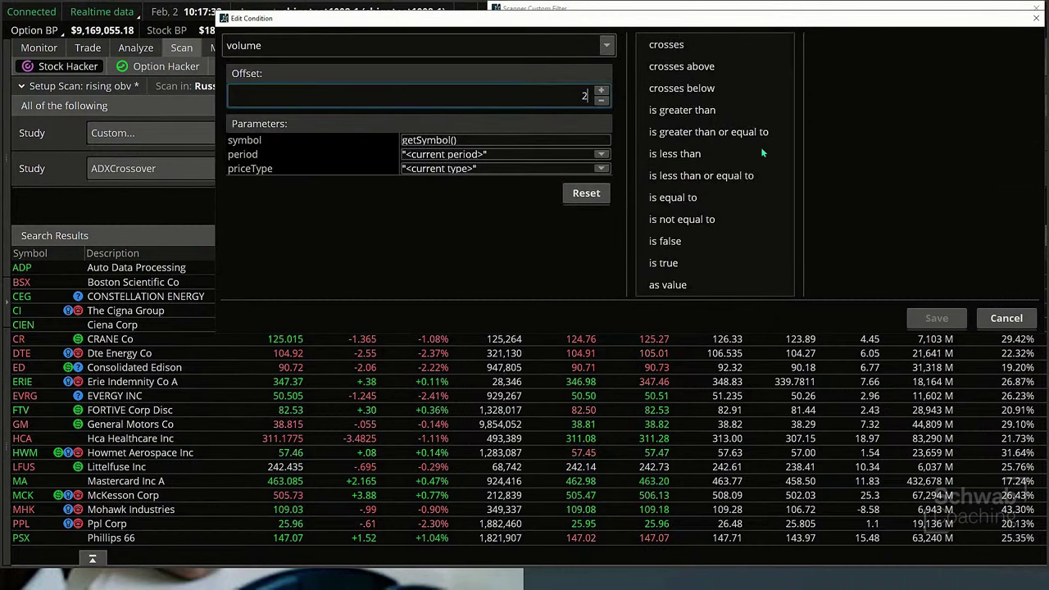
click(700, 110)
Step: Compare the condition against volume at offset 3, save it and apply the custom filter
click(1028, 47)
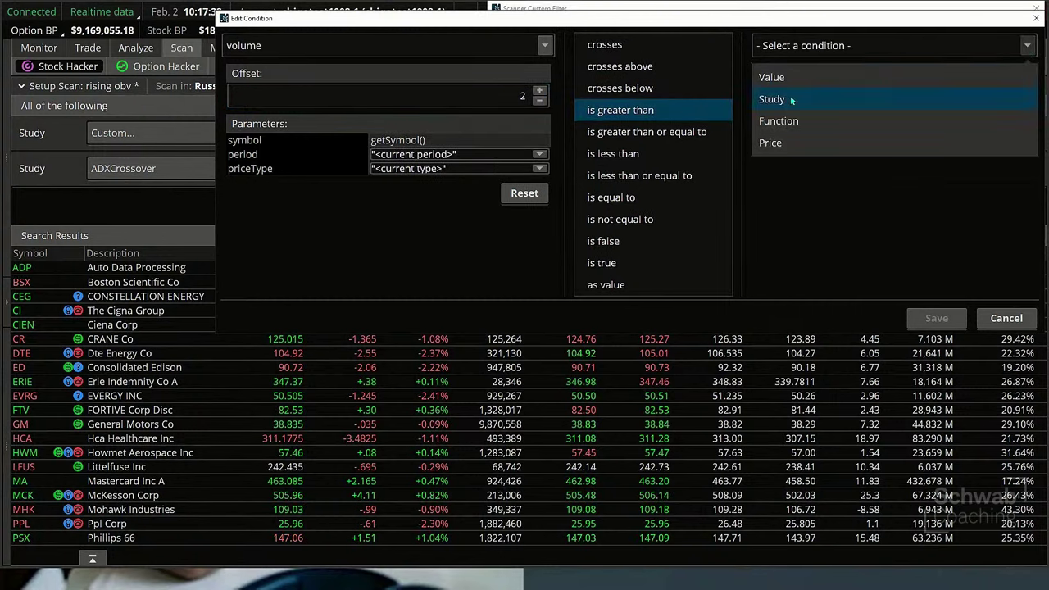
click(773, 142)
click(790, 45)
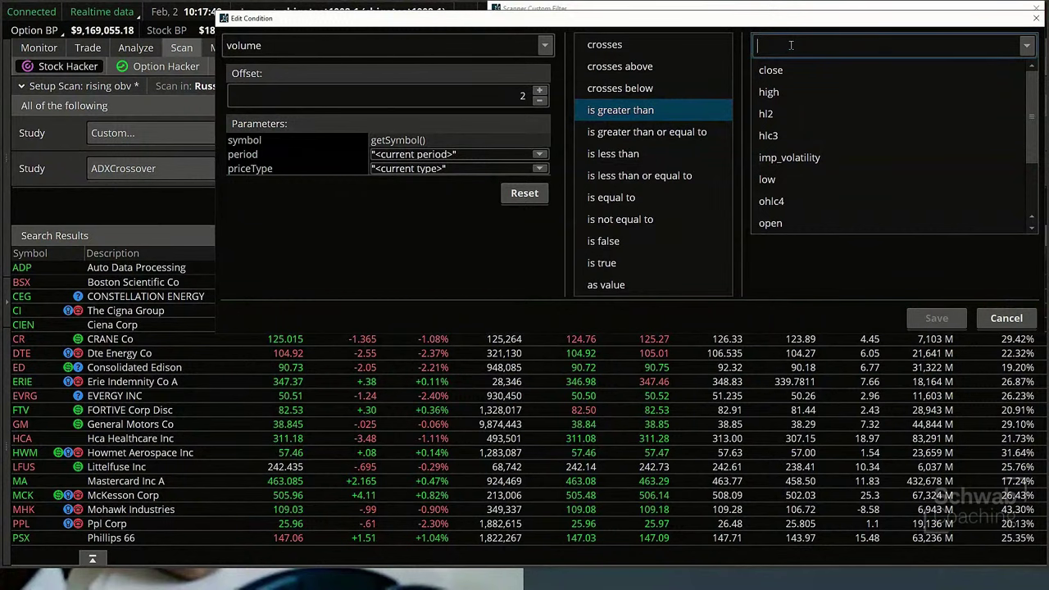
text(volu)
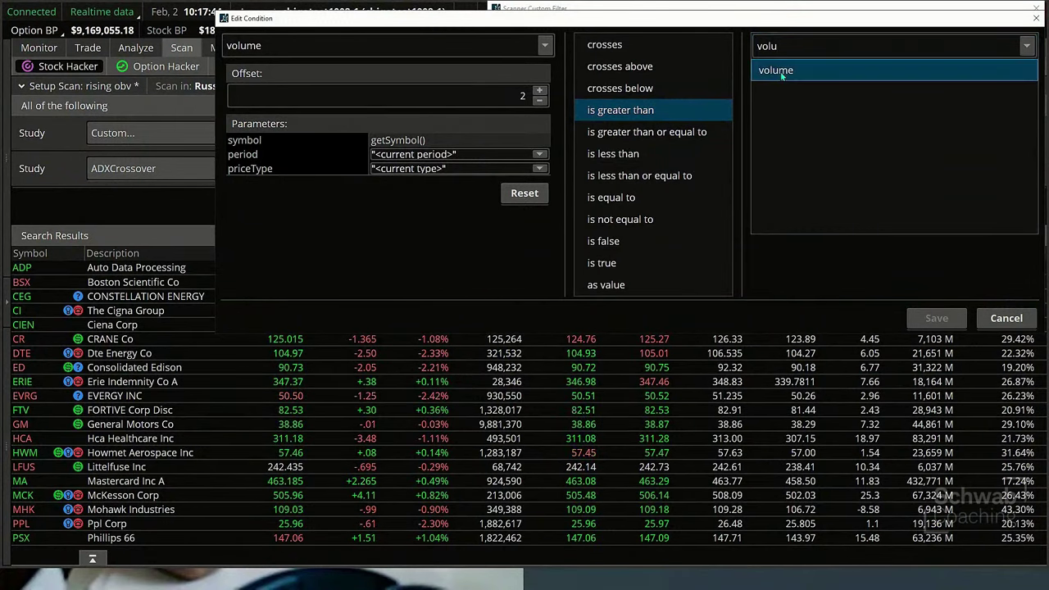
click(782, 71)
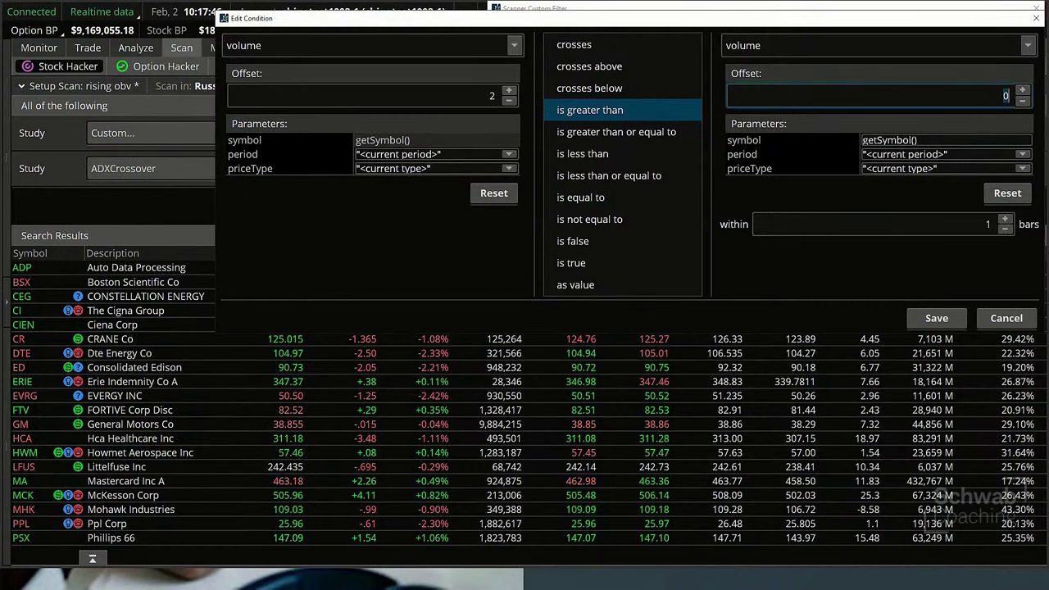
text(3)
click(936, 318)
click(950, 292)
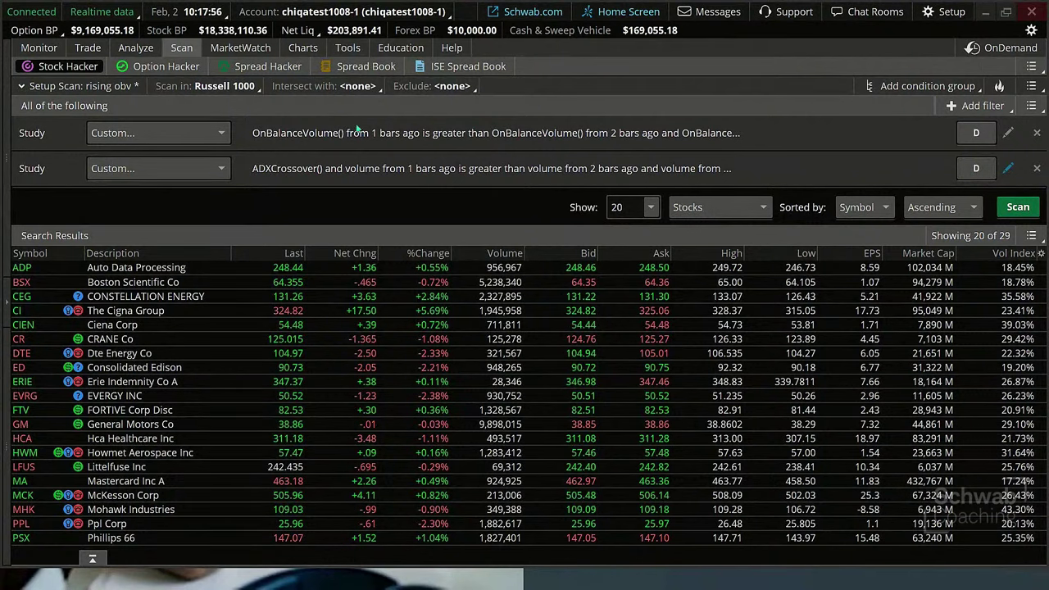
Step: Reopen the second study filter and add a condition starting with volume at offset 3 and the "is greater than" comparison
click(1008, 168)
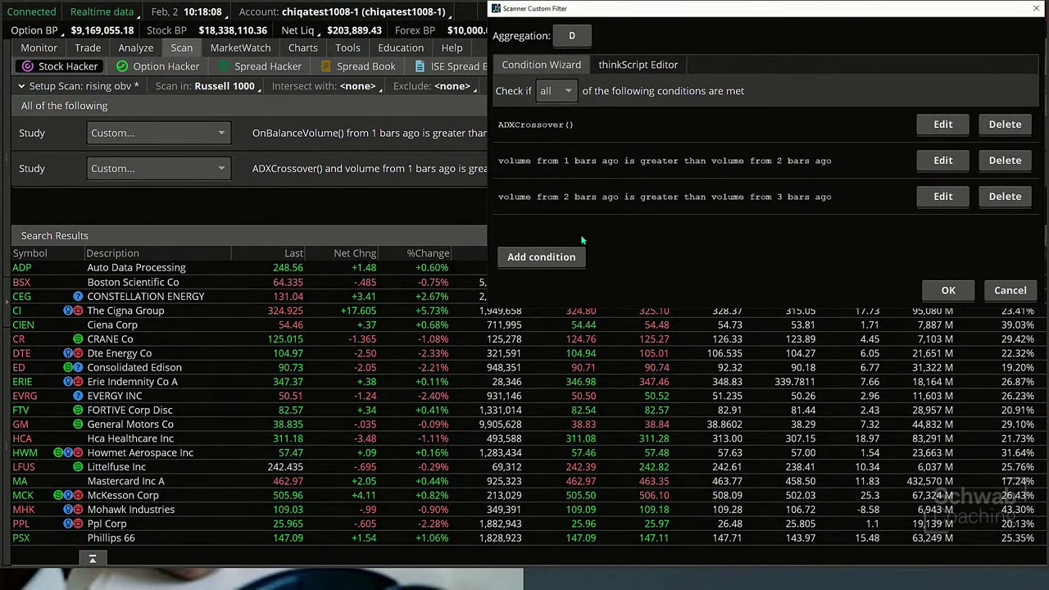
click(538, 256)
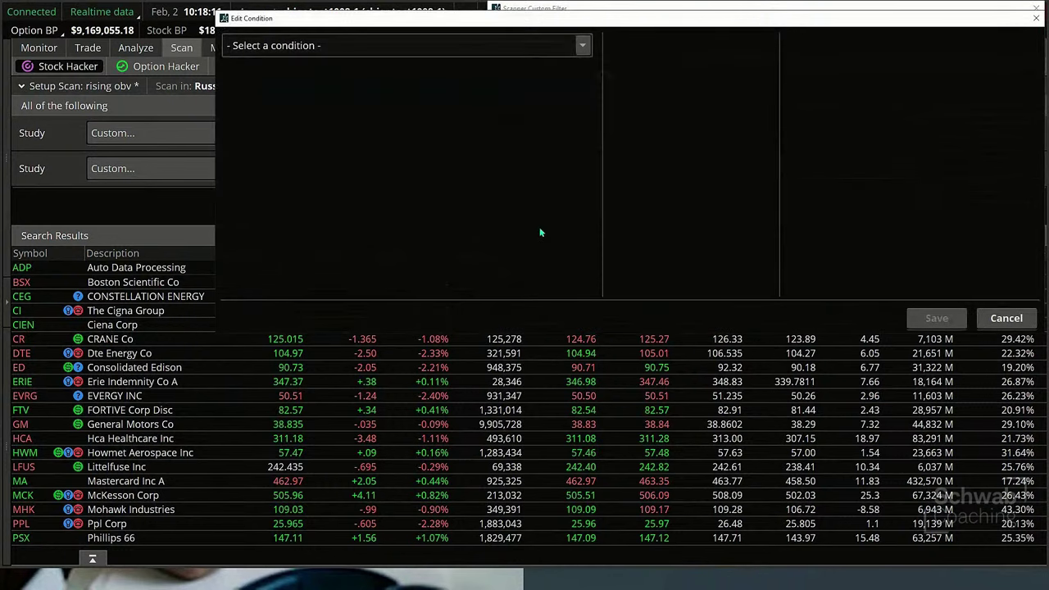
click(568, 47)
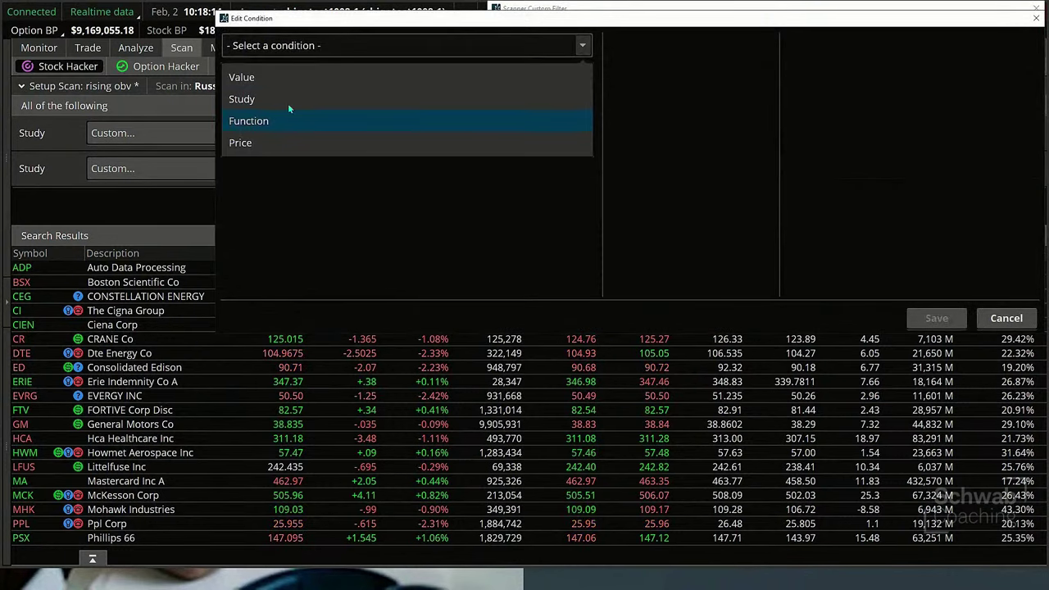
click(243, 144)
scroll(293, 179, down, 2)
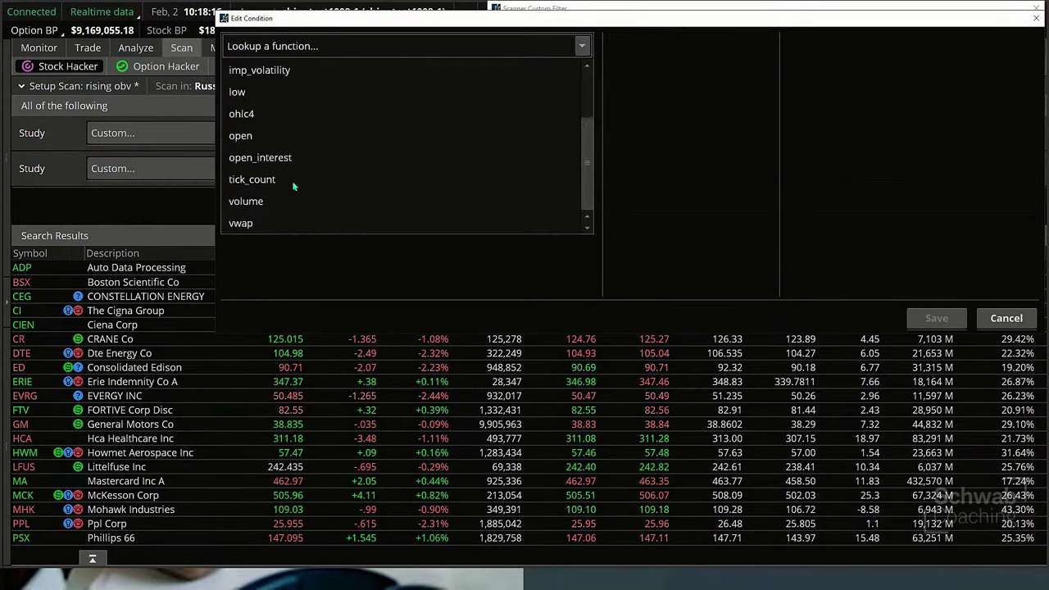
click(246, 201)
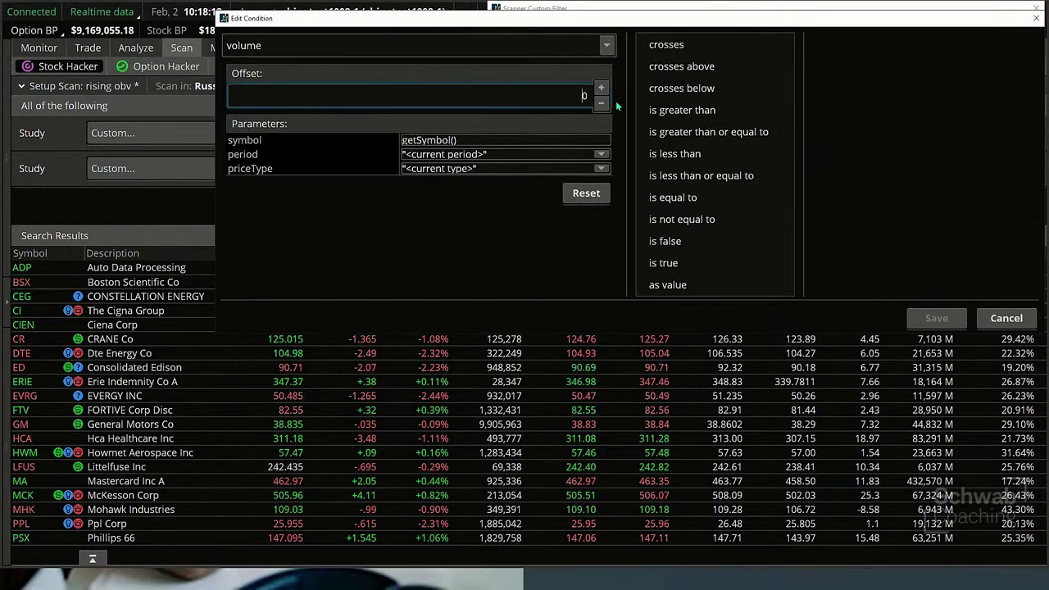
text(3)
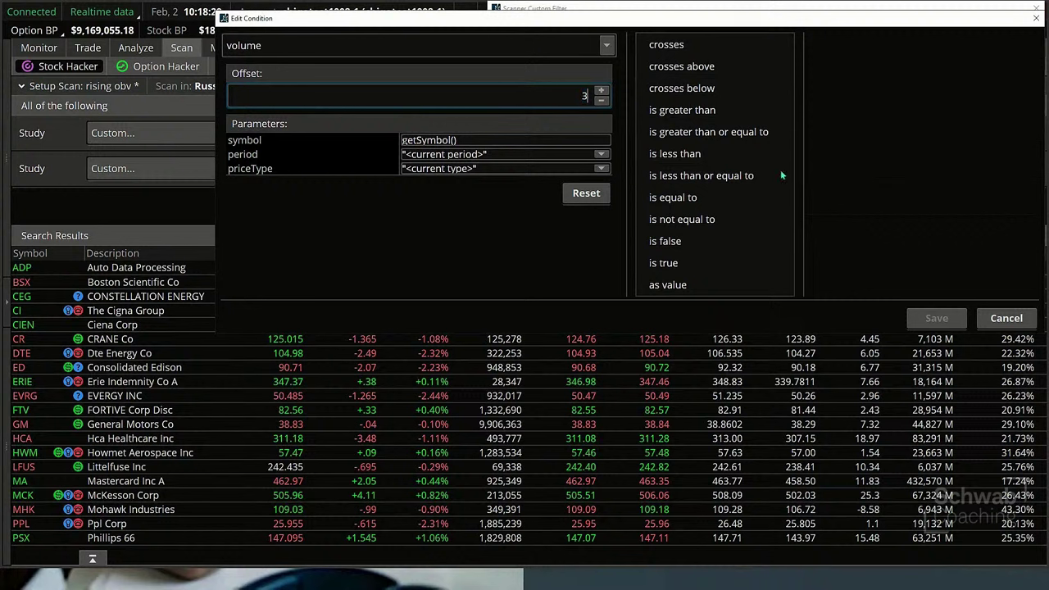
click(707, 110)
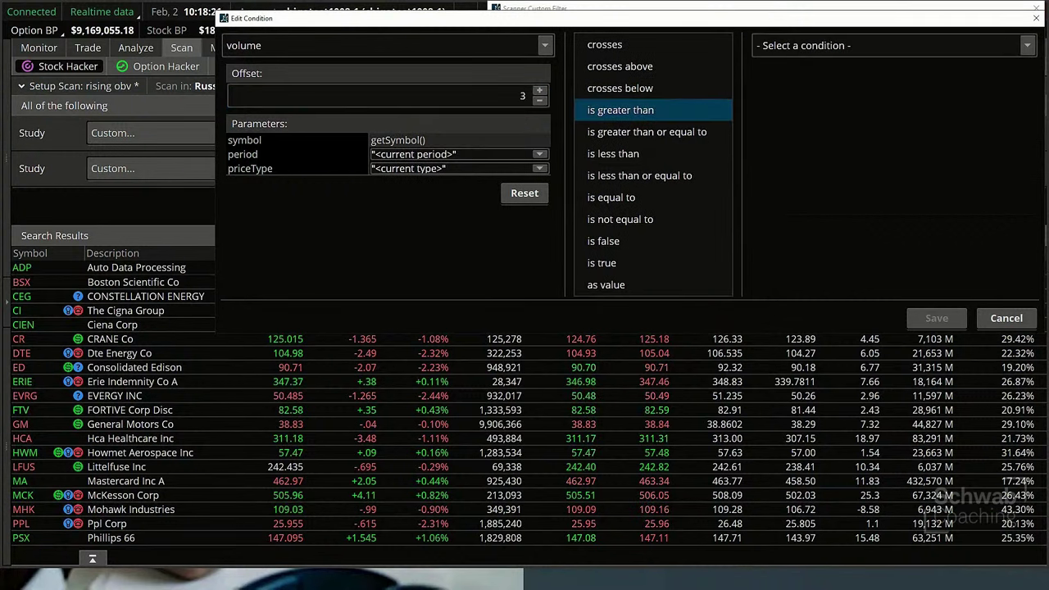
Step: Complete the condition with volume at offset 4 and run the scan with the updated filter
click(1028, 45)
click(799, 144)
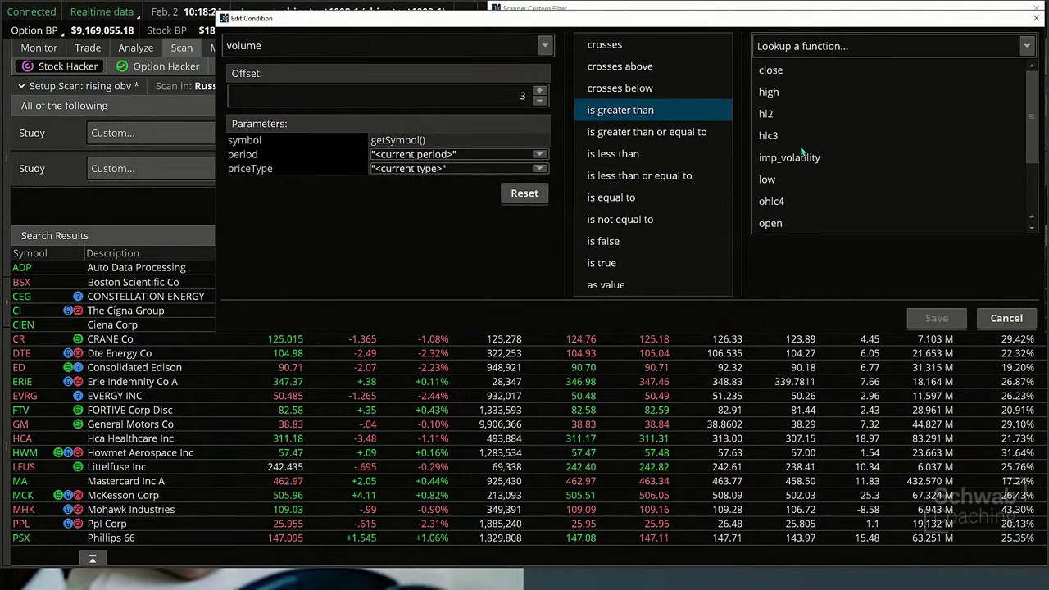
scroll(807, 188, down, 2)
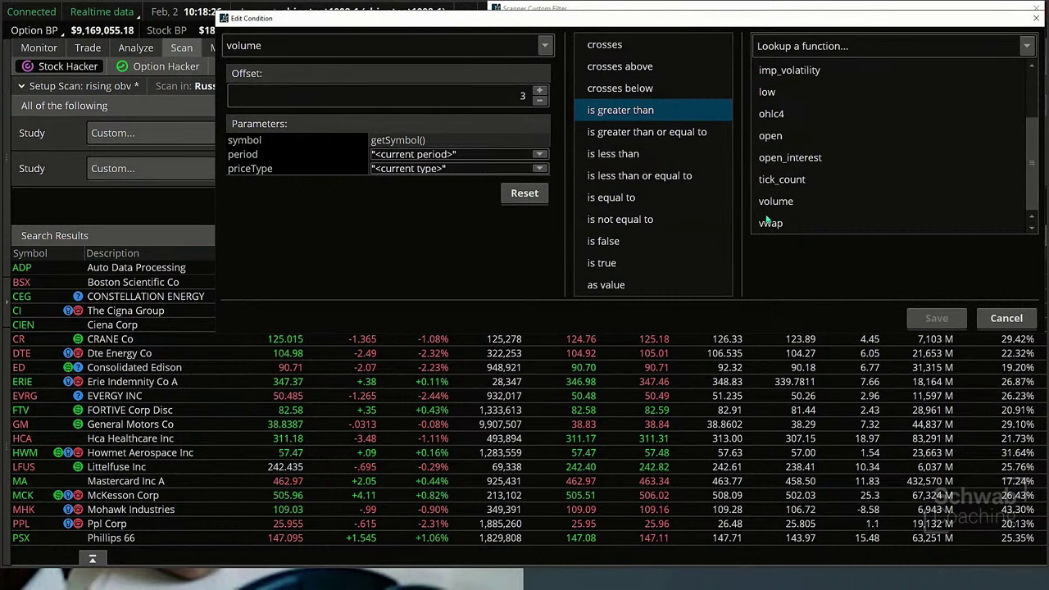
click(774, 201)
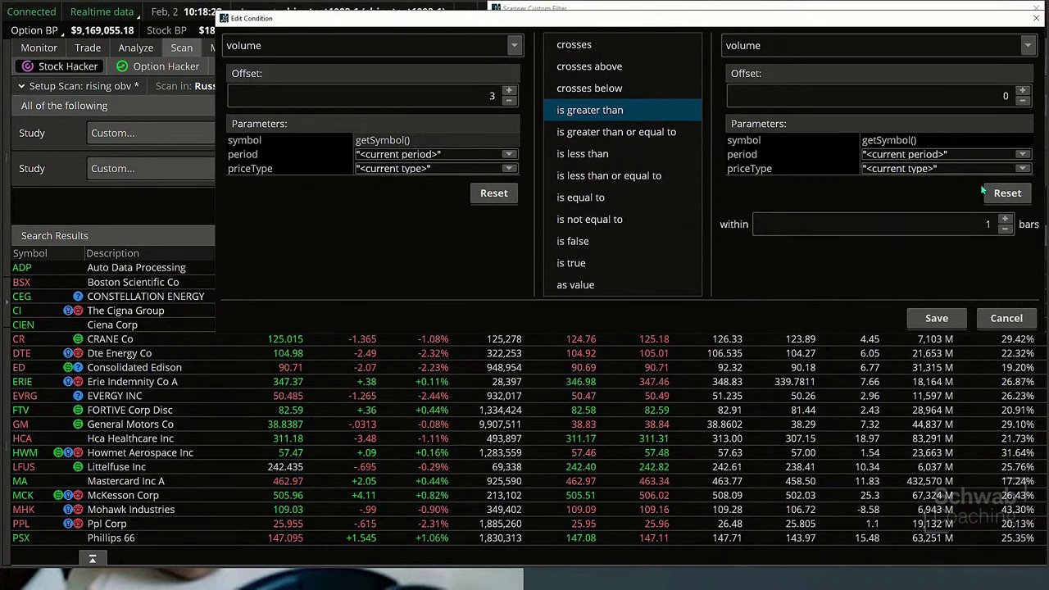
click(985, 99)
text(4)
click(934, 319)
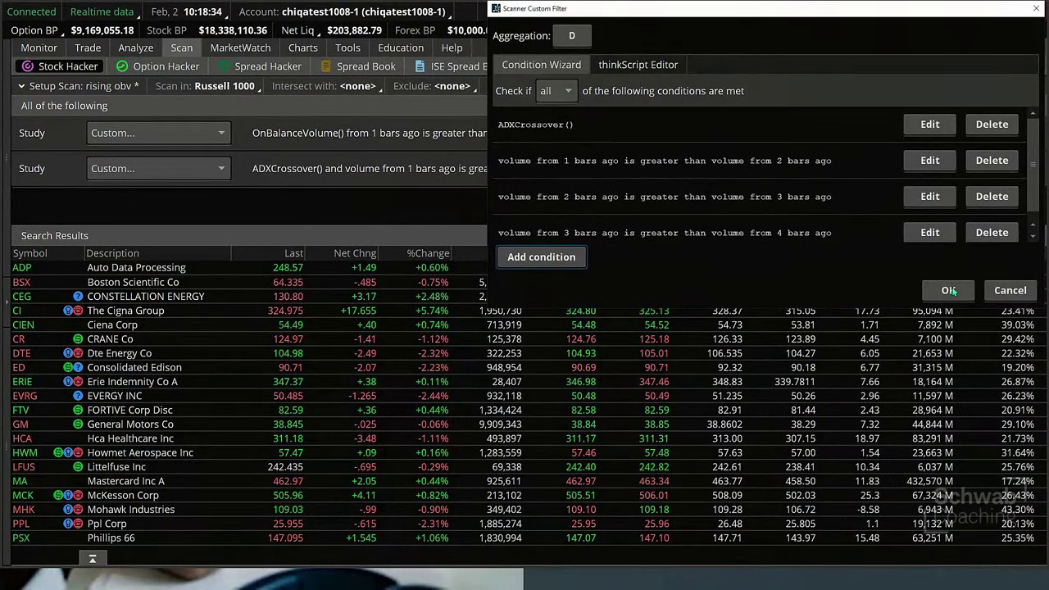
click(949, 290)
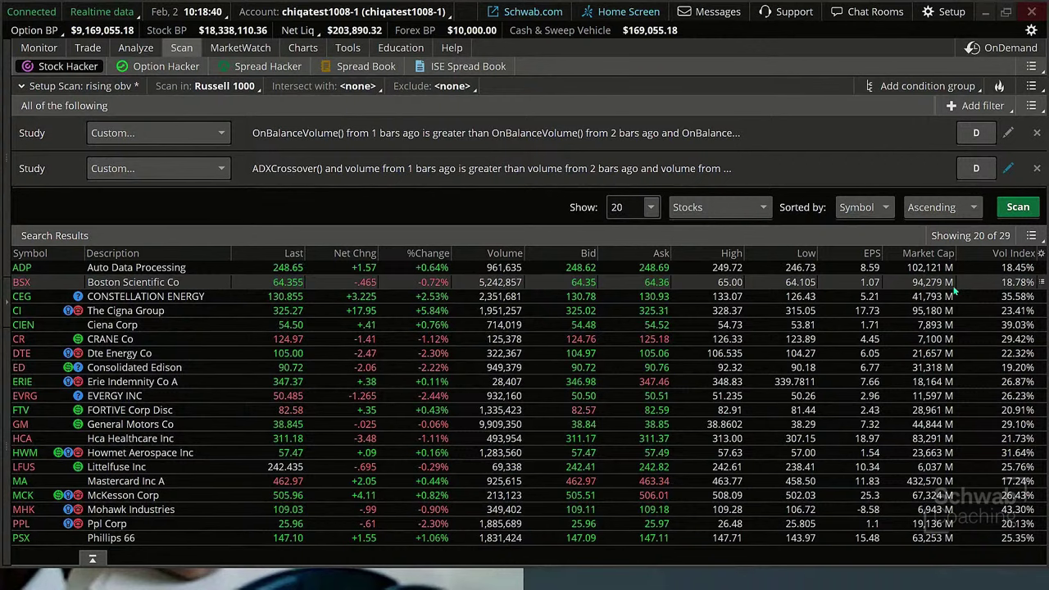
click(1014, 209)
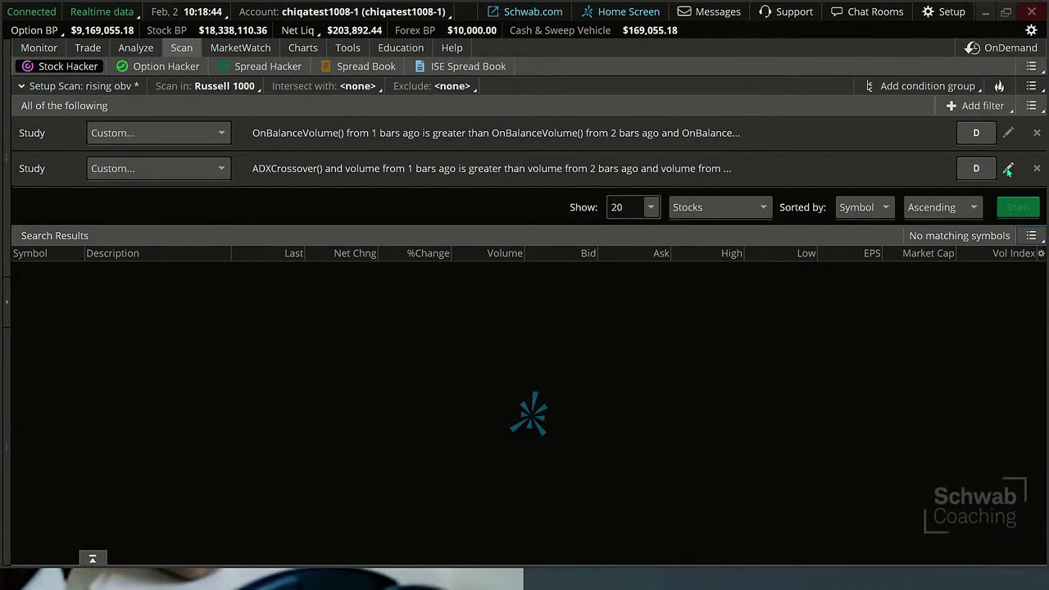
Step: Delete the condition comparing volume from 3 and 4 bars ago in the second study filter and rerun the scan
click(1007, 168)
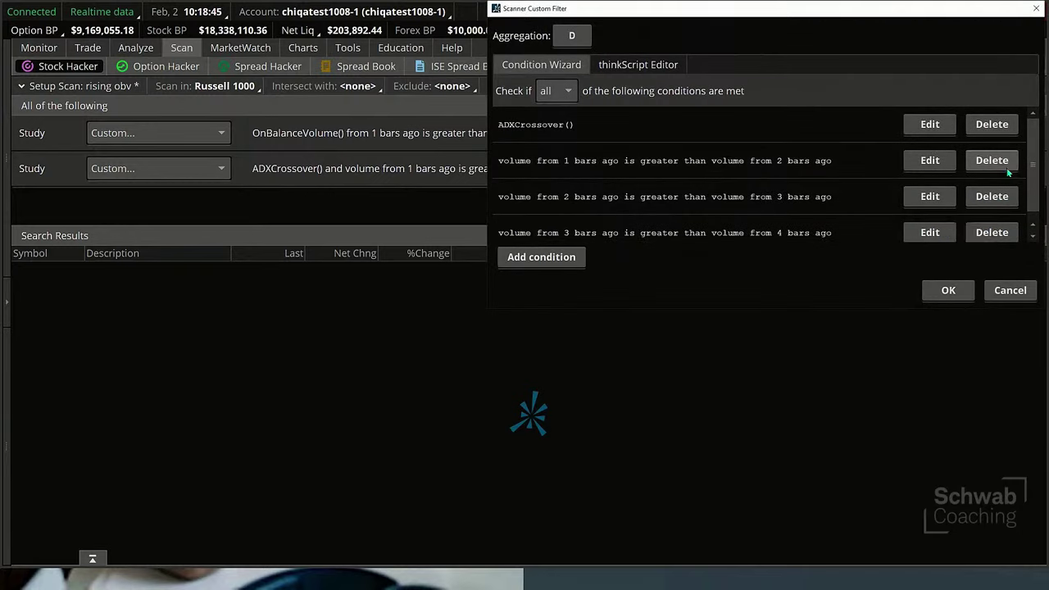
click(1000, 226)
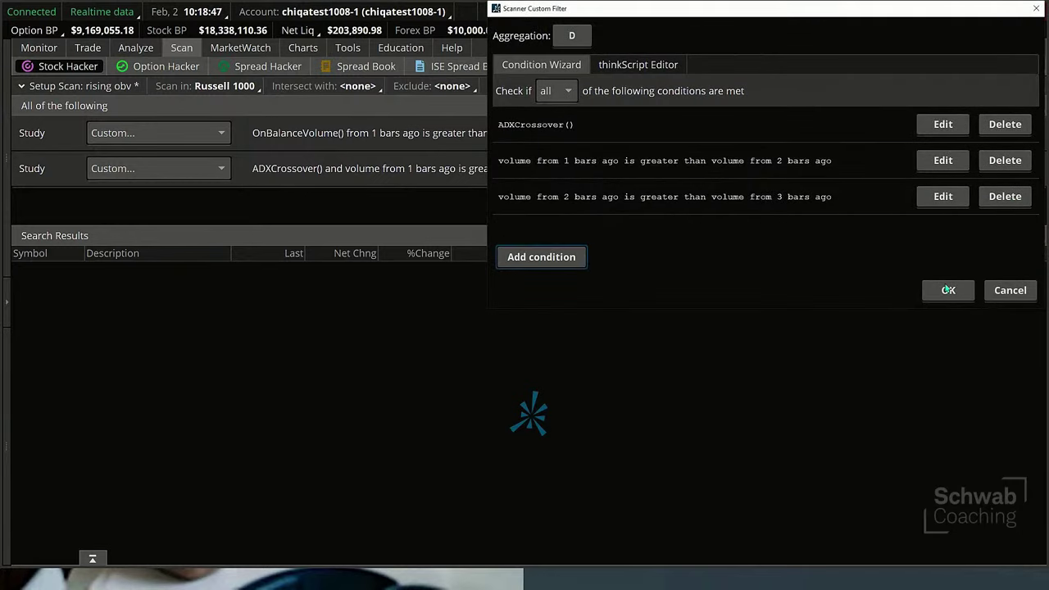
click(948, 290)
click(1014, 208)
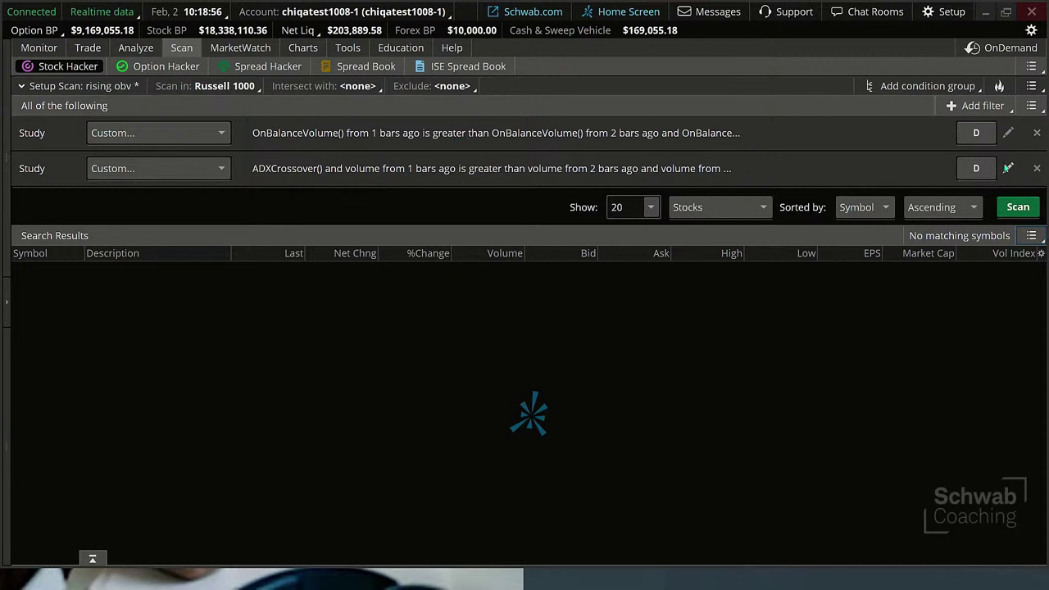
Step: Review the conditions of the second study filter and run the scan again
click(1007, 168)
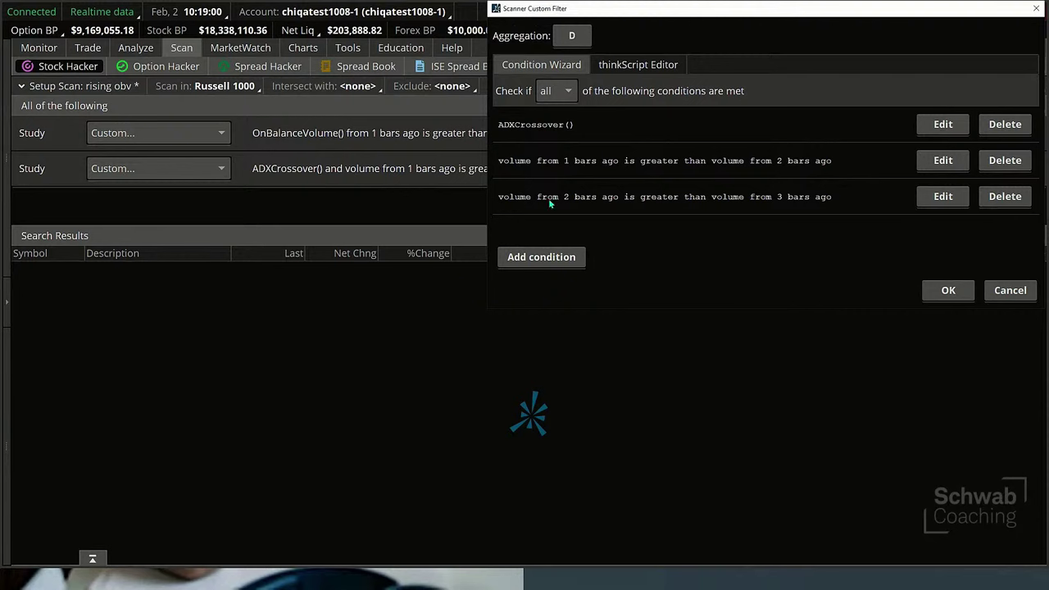
click(950, 288)
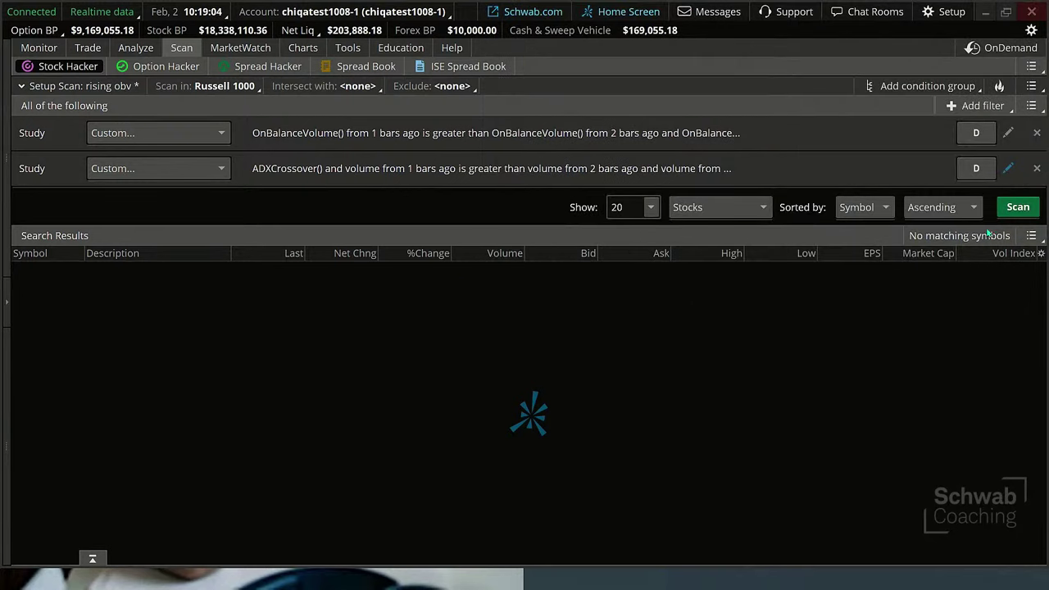
click(1013, 207)
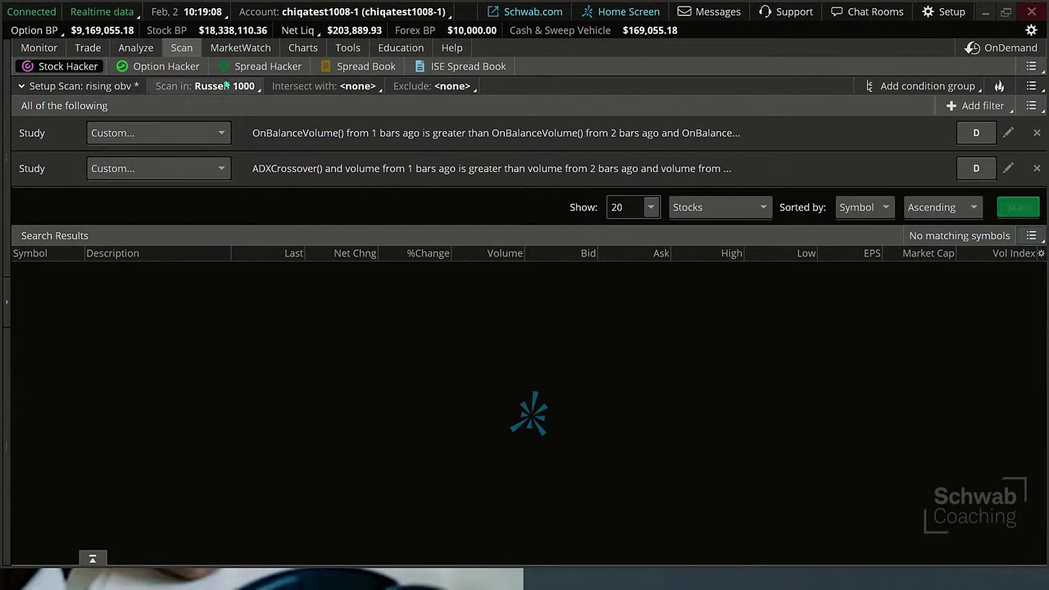
Step: Change the scan universe to the public S&P 400 watchlist and run the scan
click(226, 86)
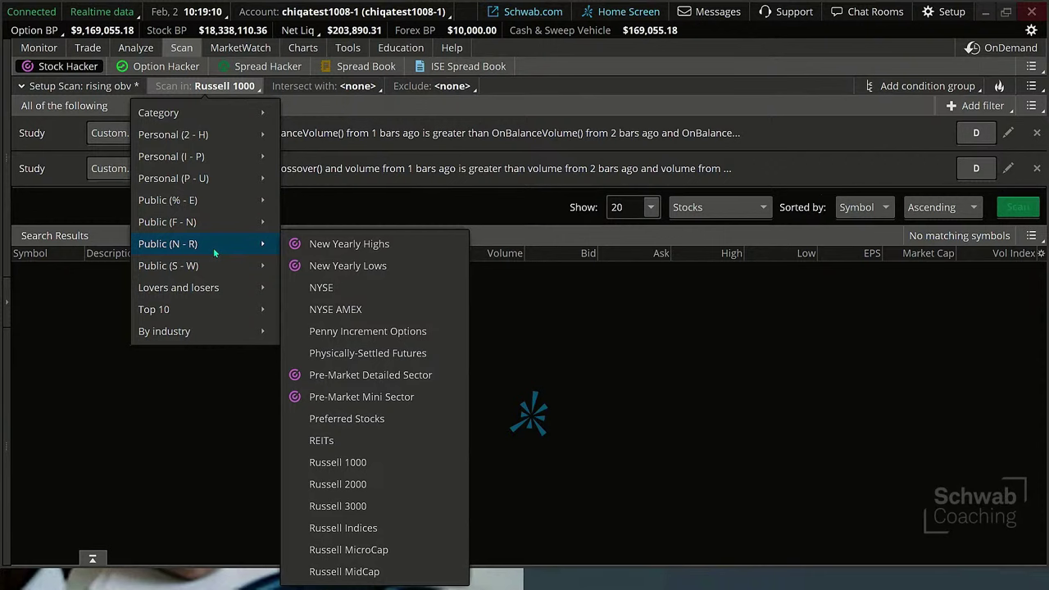
mouse_move(259, 288)
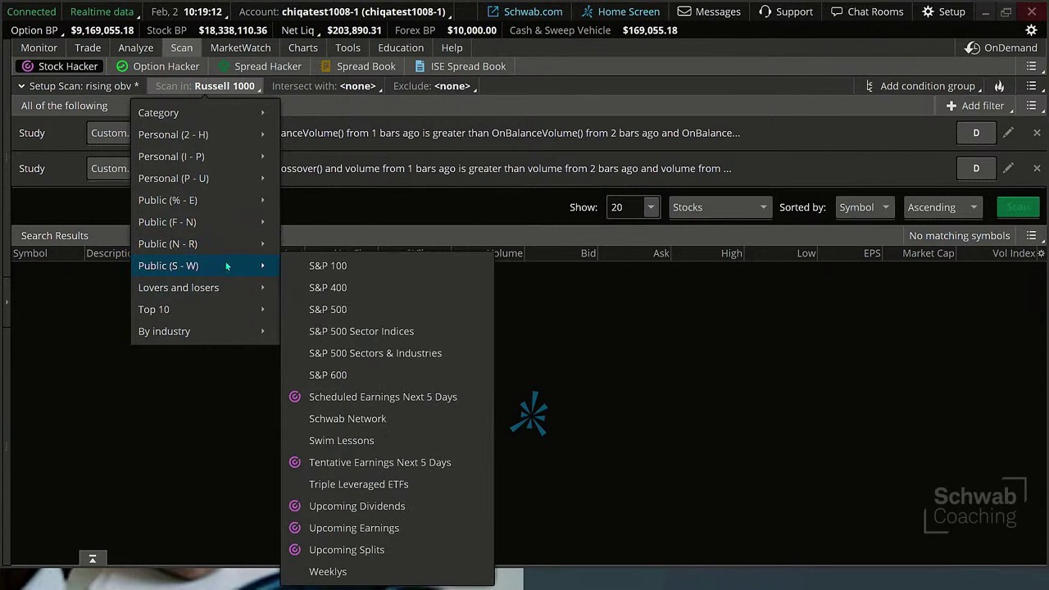
mouse_move(214, 268)
click(330, 288)
click(1024, 210)
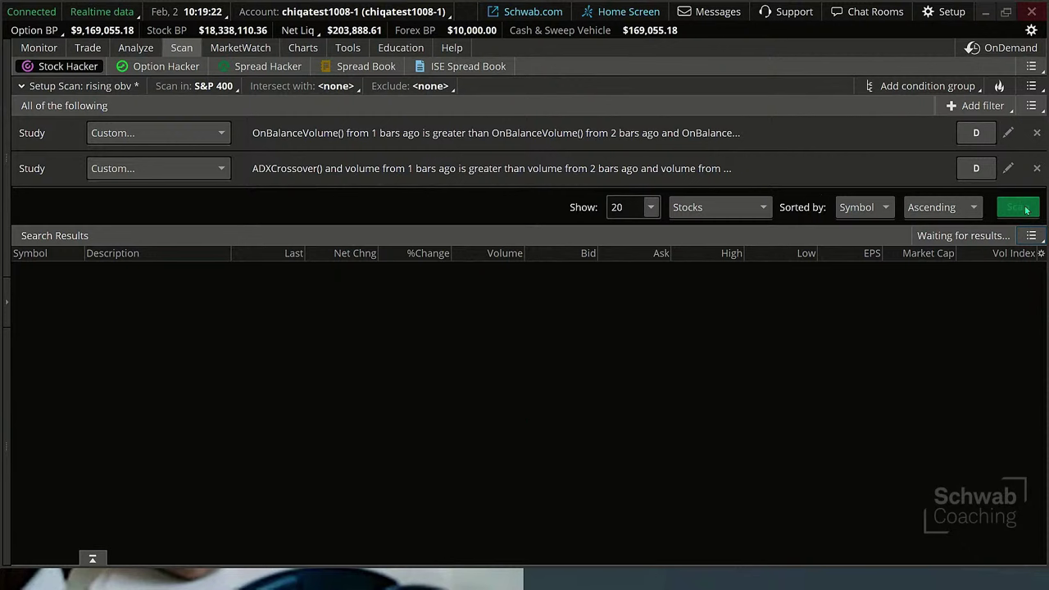
Step: Delete the ADXCrossover condition from the second study filter
click(131, 51)
click(185, 49)
click(1011, 168)
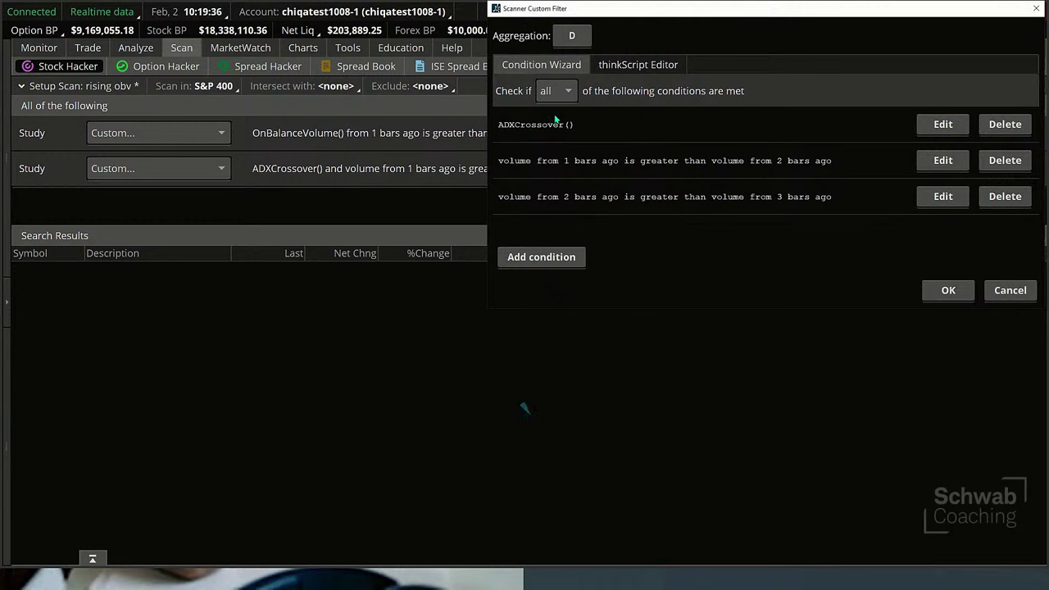
click(997, 125)
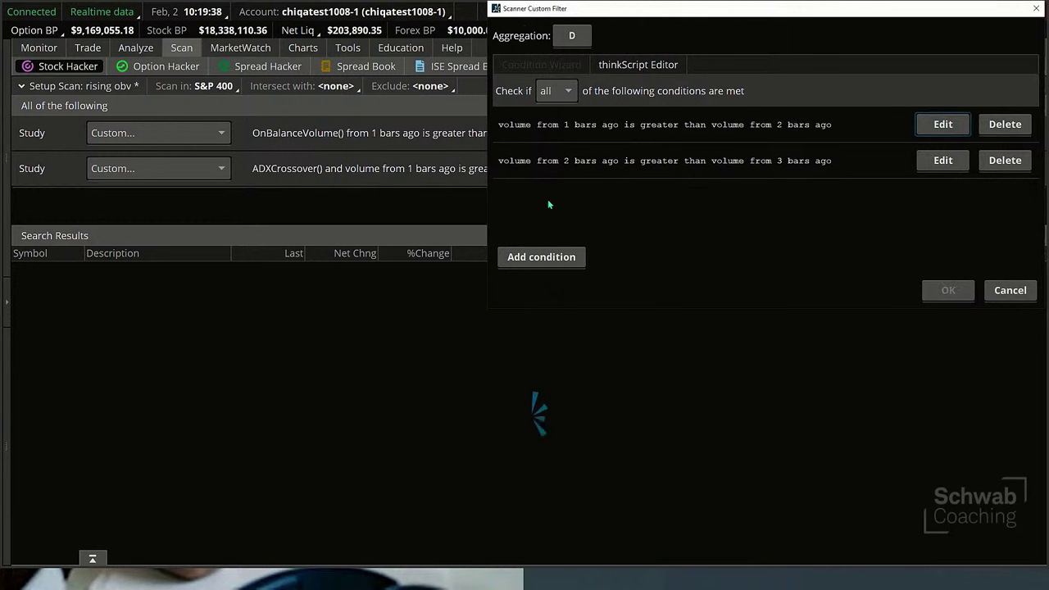
Step: Start another condition in the second study filter, requiring volume with an offset of 3 bars to be greater than a second value
click(550, 257)
click(583, 47)
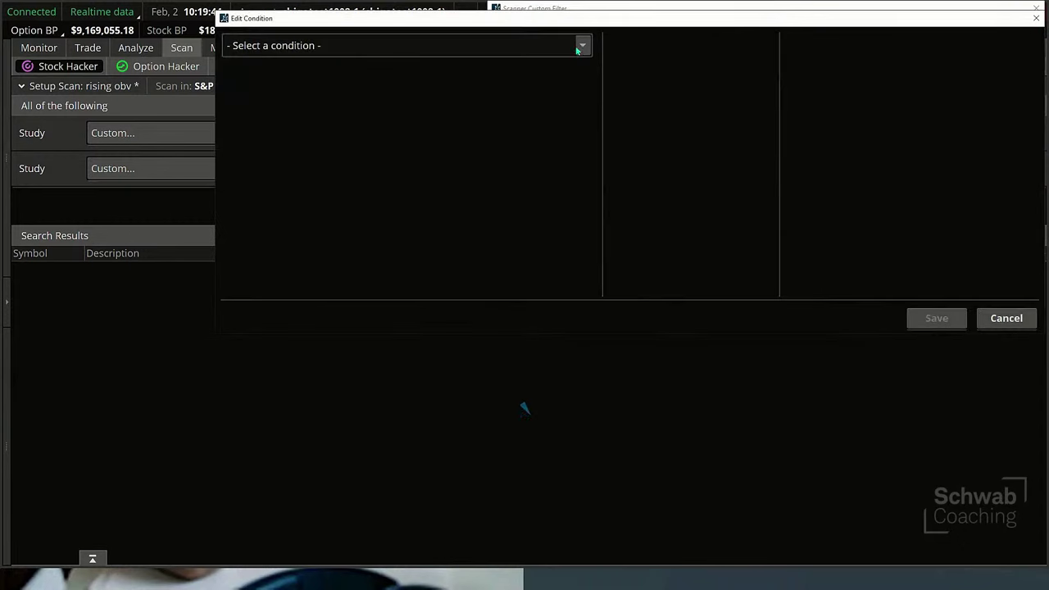
click(401, 144)
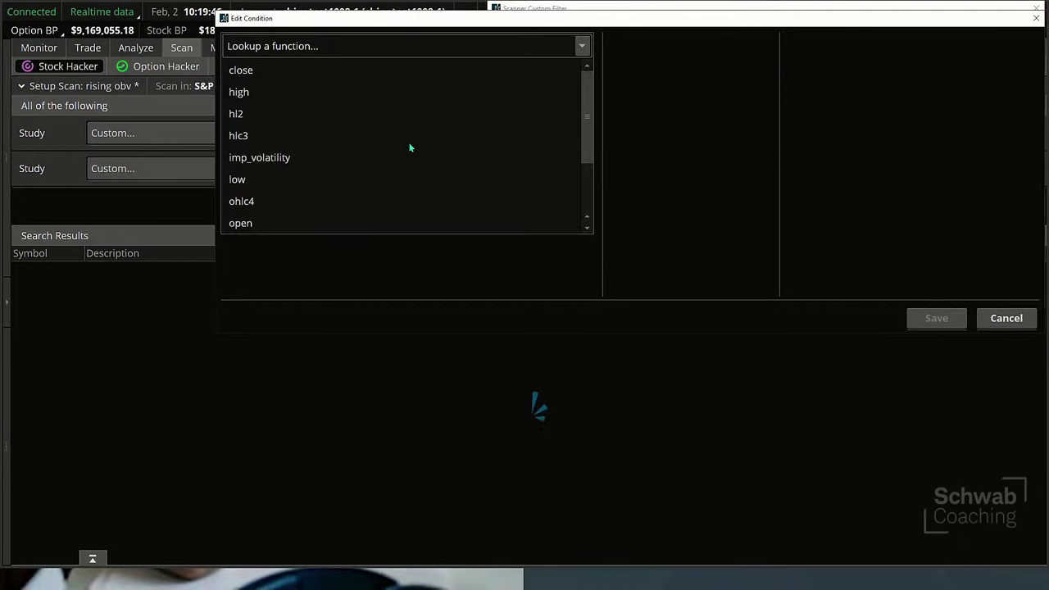
click(329, 47)
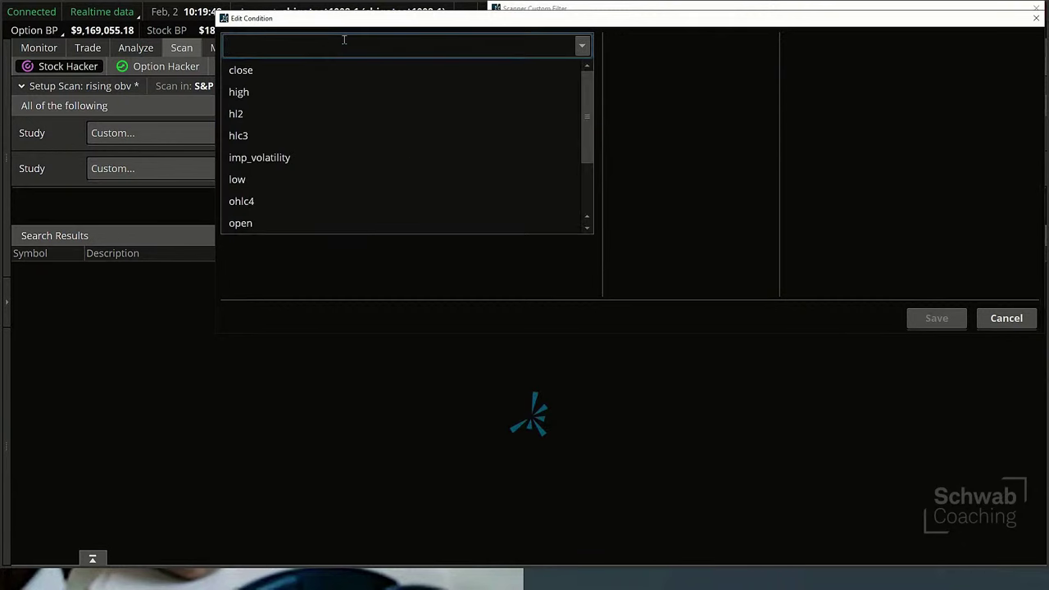
text(volu)
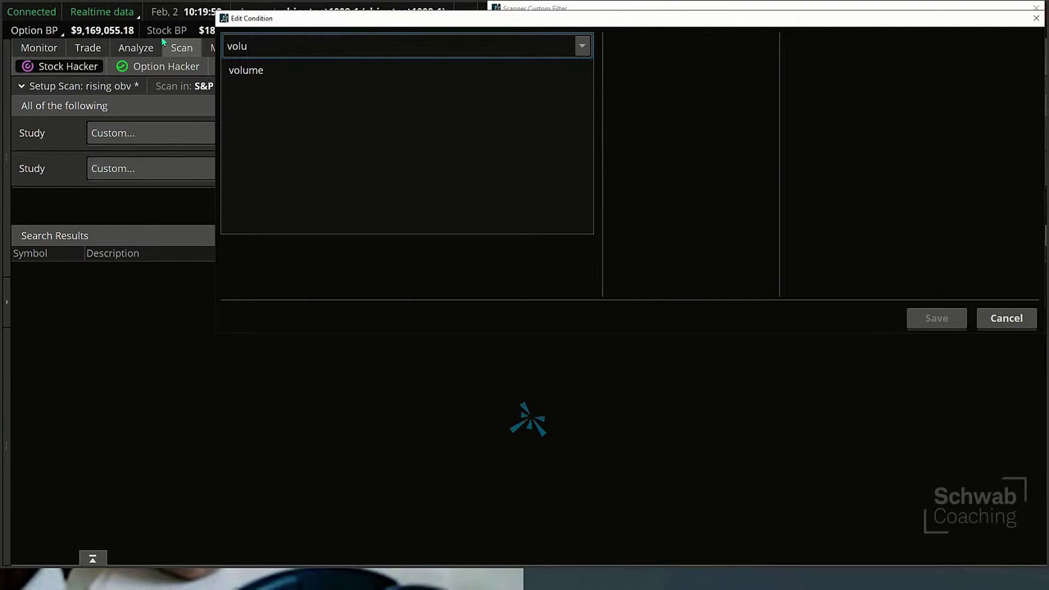
click(238, 72)
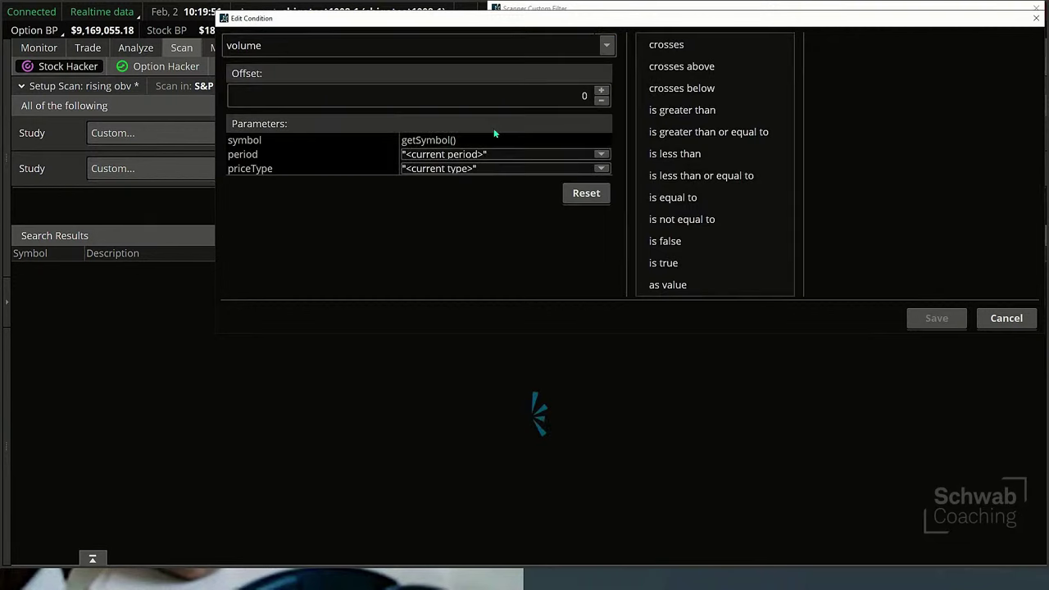
click(580, 96)
text(3)
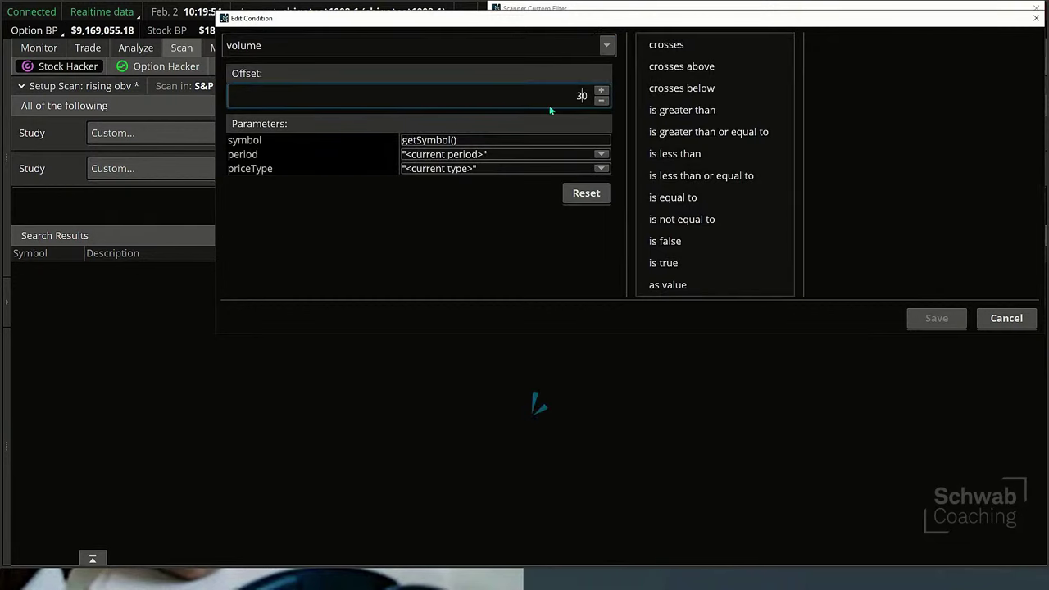
text(3)
click(692, 113)
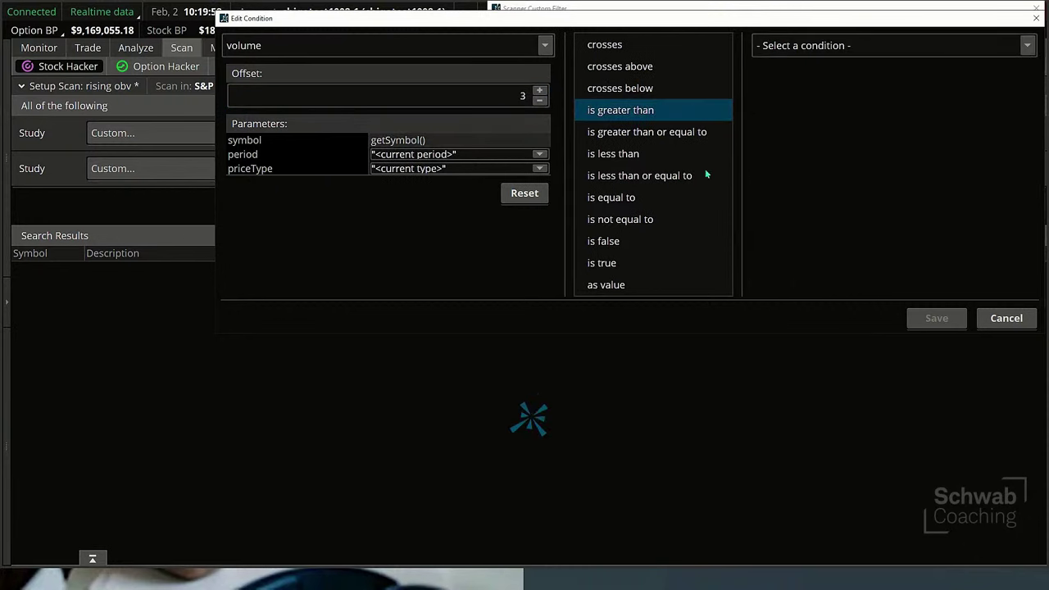
Step: Compare against volume with an offset of 4 bars, save the condition, apply the filter and run the scan
click(1027, 46)
click(798, 145)
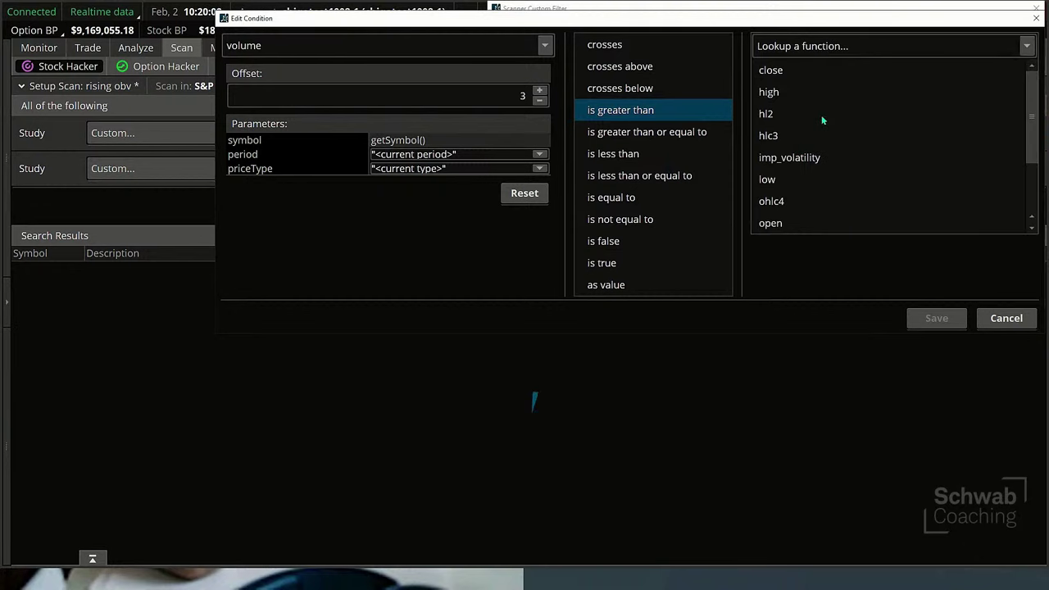
scroll(789, 133, down, 2)
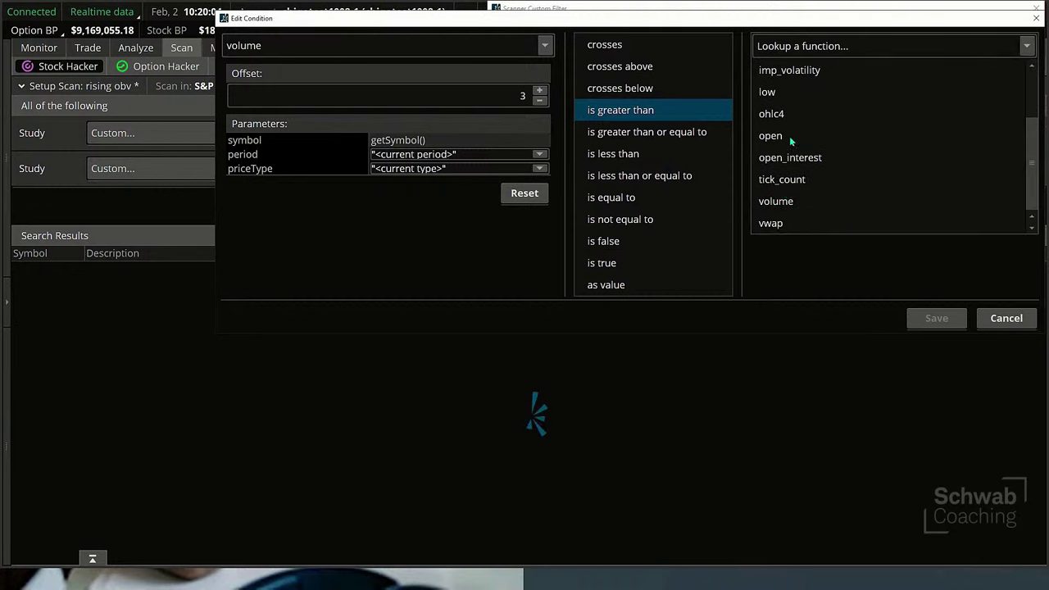
click(784, 200)
click(1022, 87)
click(1021, 103)
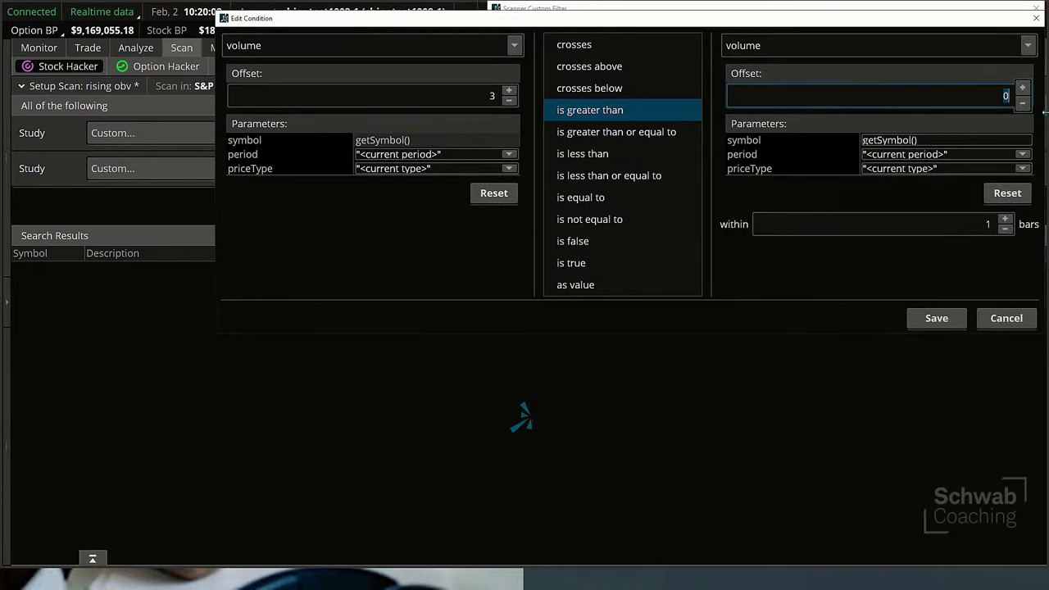
text(4)
click(941, 318)
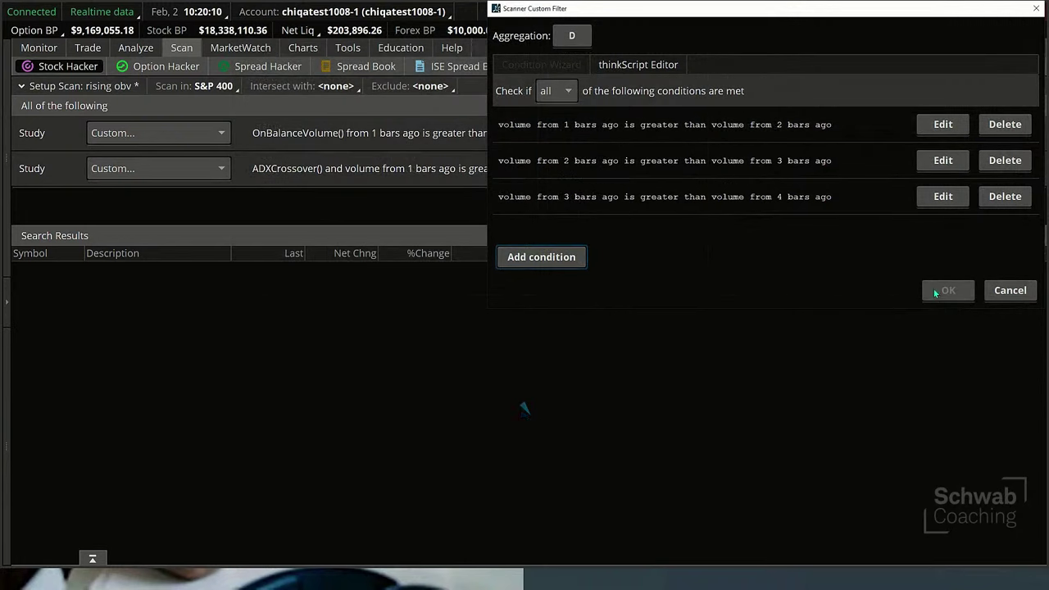
click(942, 288)
click(1018, 209)
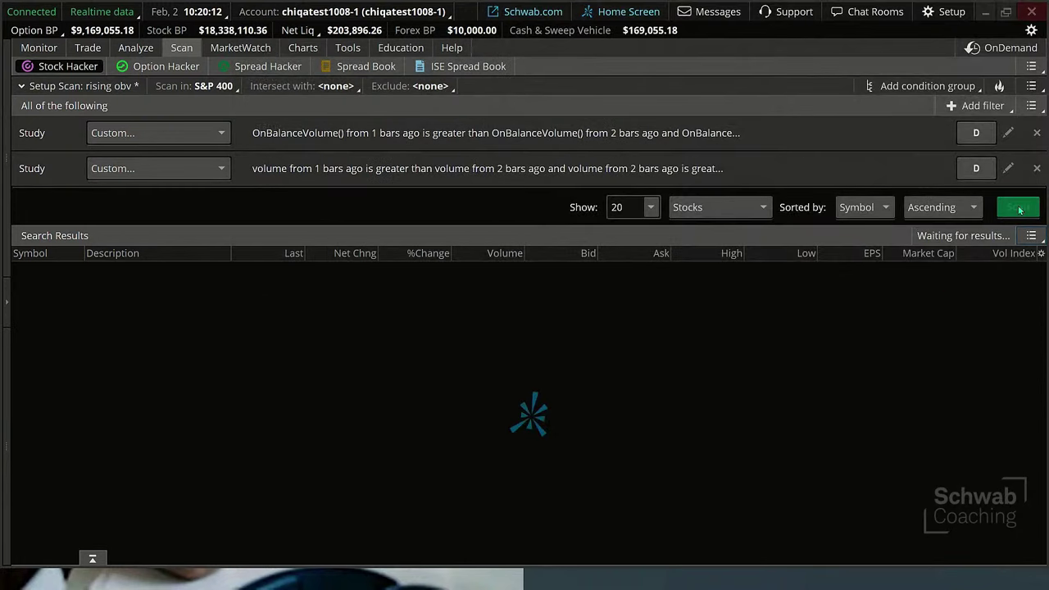
Step: Change the scan universe to the public Russell 1000 watchlist and run the scan
click(200, 86)
mouse_move(247, 268)
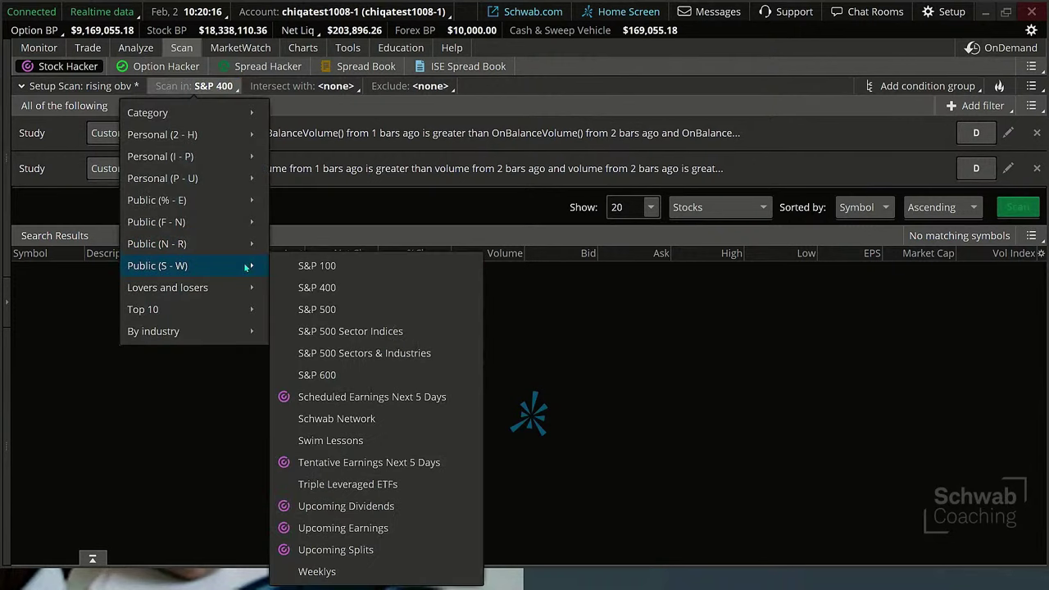
mouse_move(199, 244)
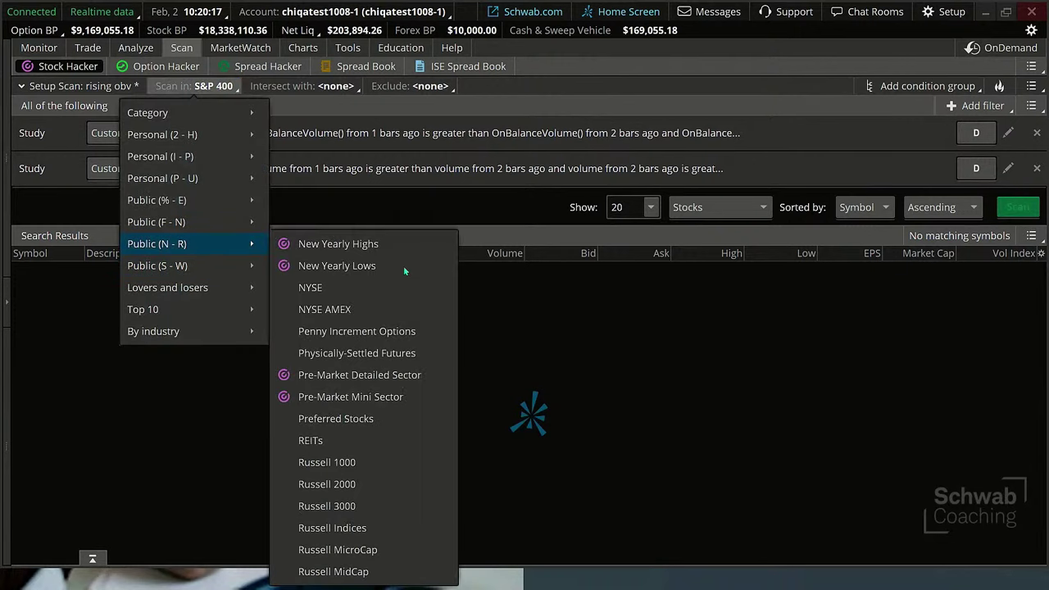
click(351, 462)
click(1014, 211)
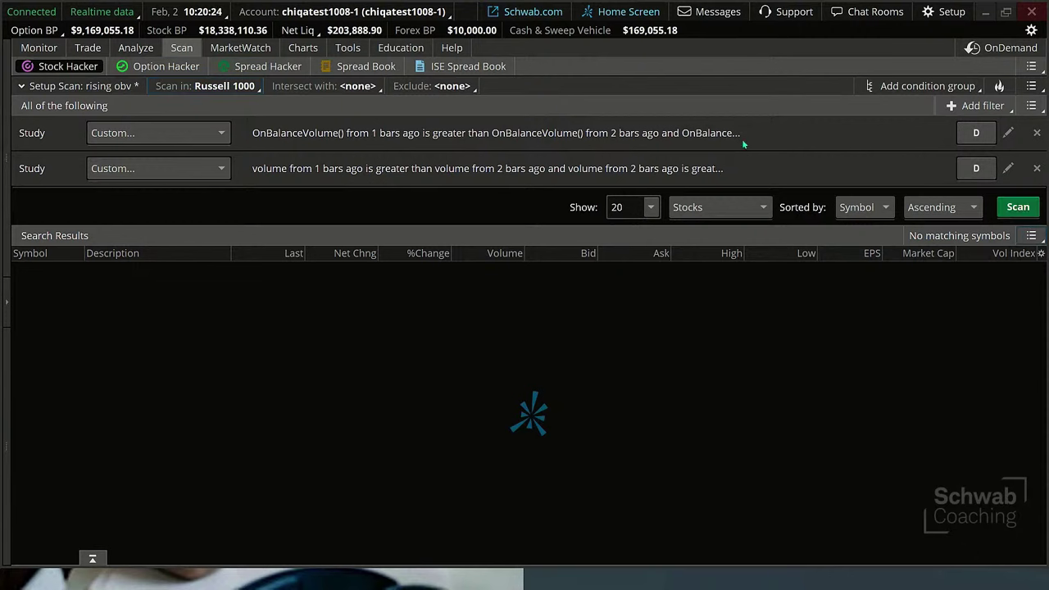
Step: Remove the 3-versus-4-bars-ago volume condition from the second study filter, apply the filter and rerun the scan
click(1006, 168)
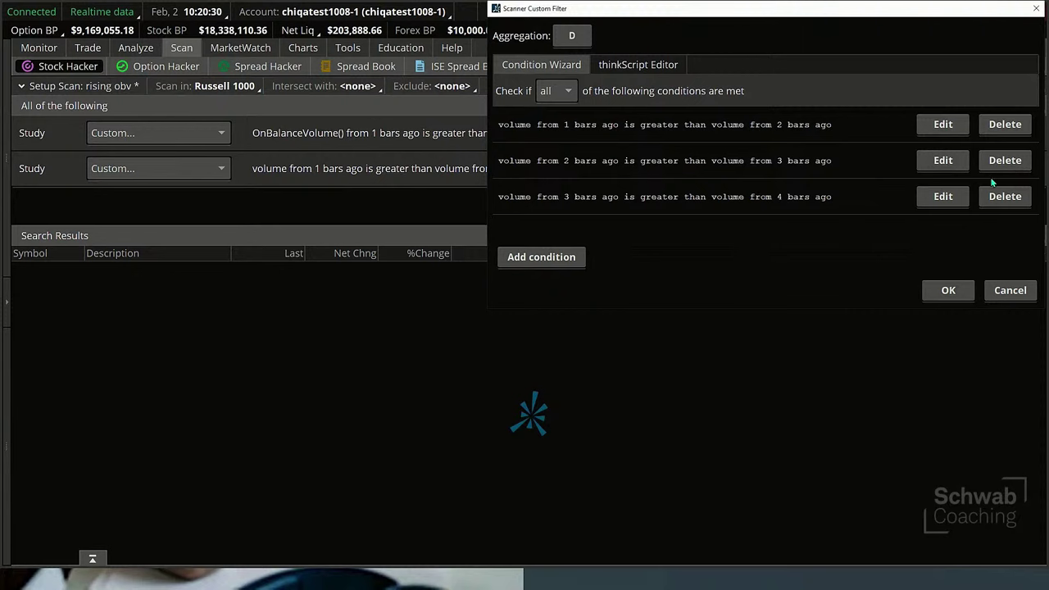
click(1005, 197)
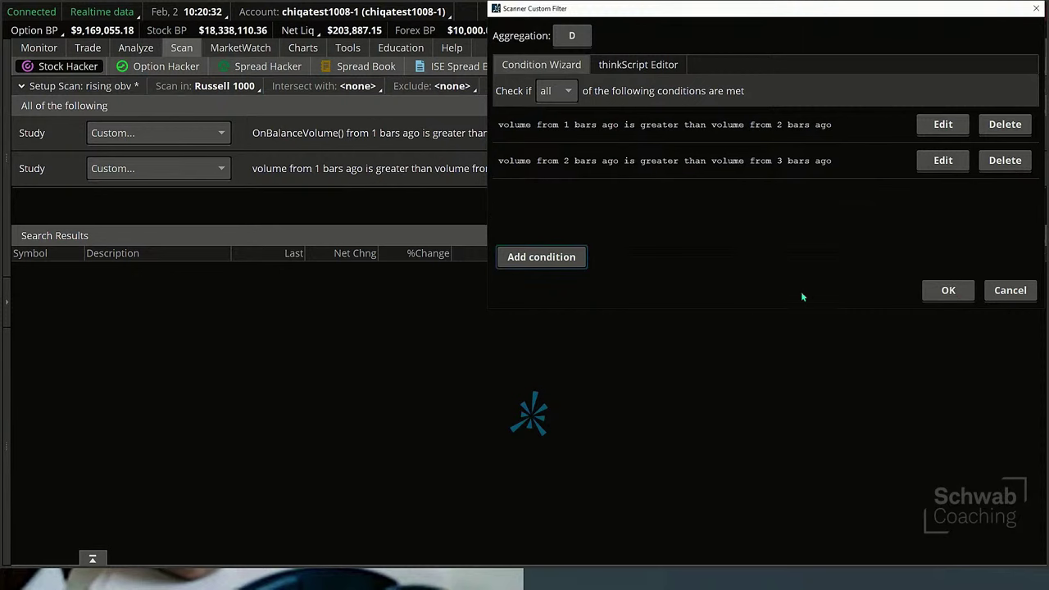
click(951, 290)
click(1022, 210)
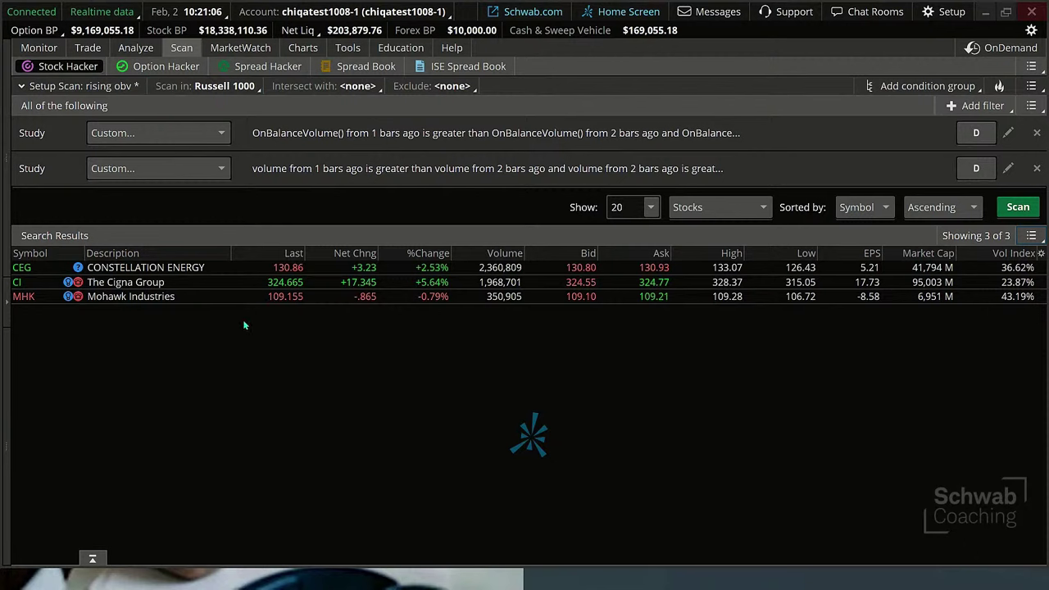
Step: Chart the scan result CI and examine its recent price, volume and on-balance volume studies
click(31, 282)
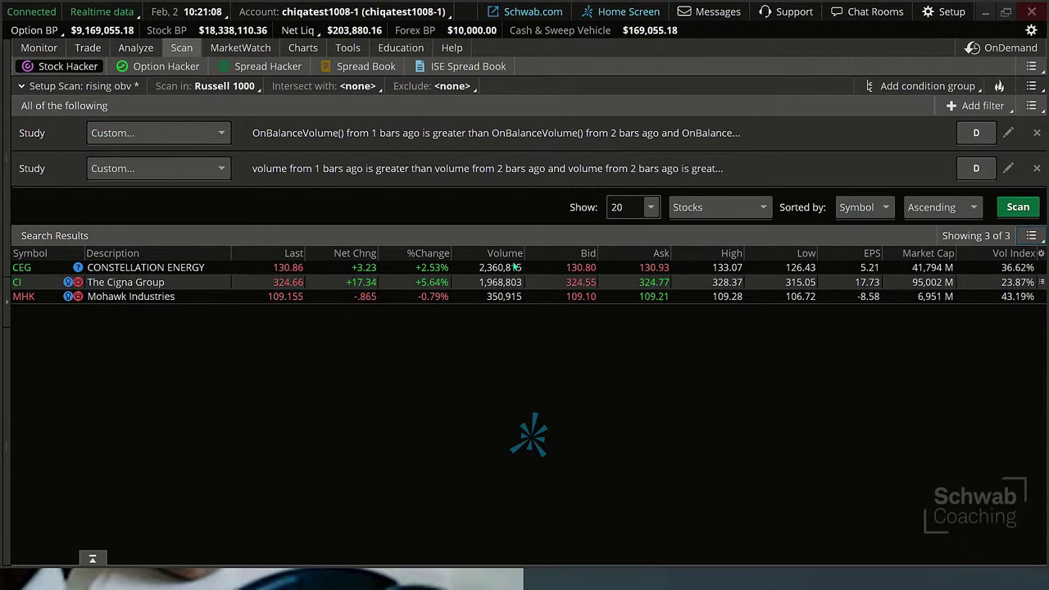
click(311, 48)
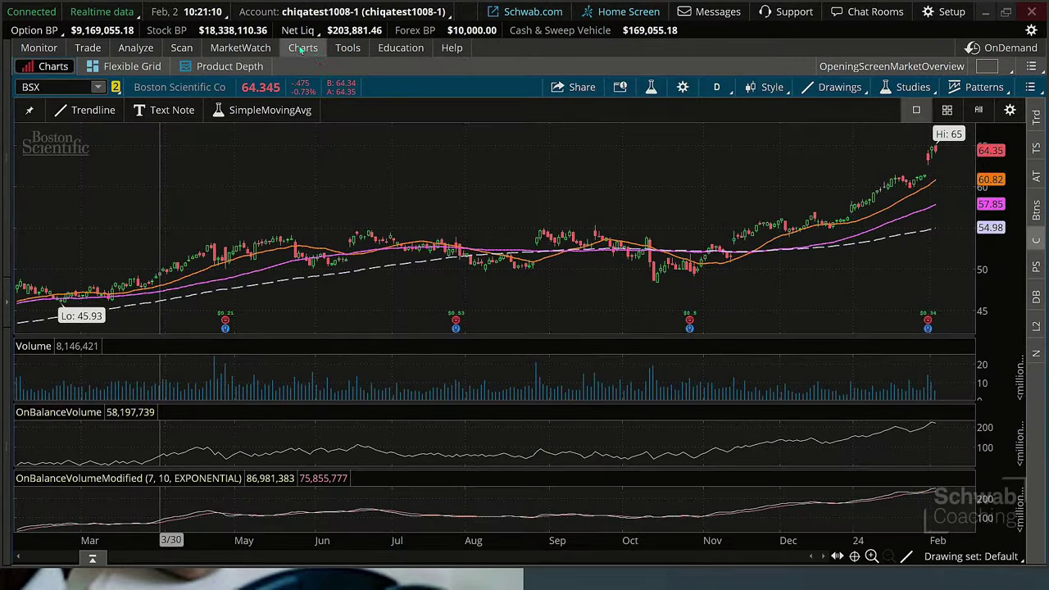
click(58, 87)
text(C)
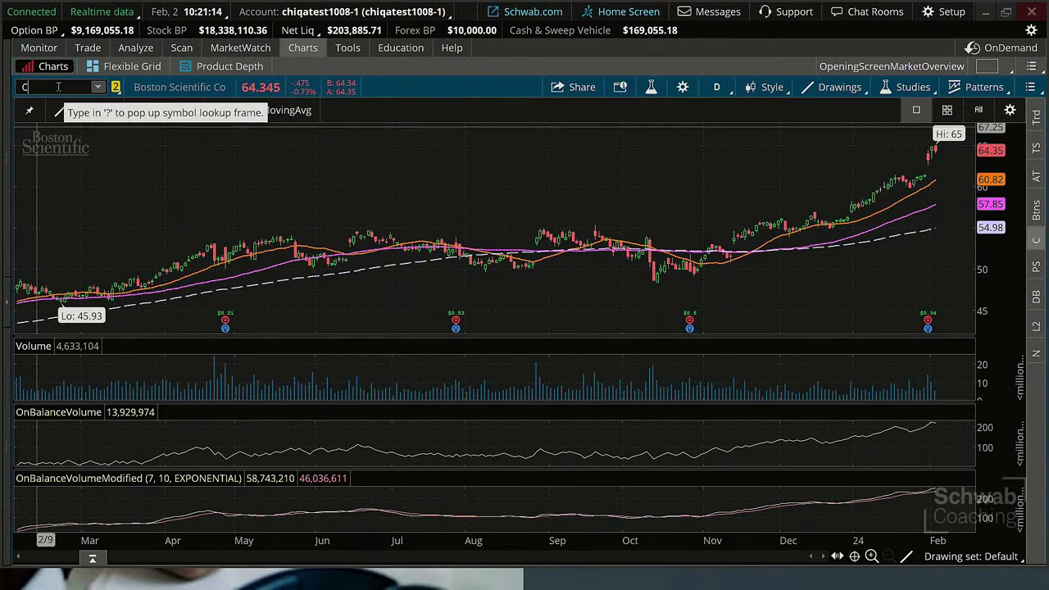
text(I)
key(Return)
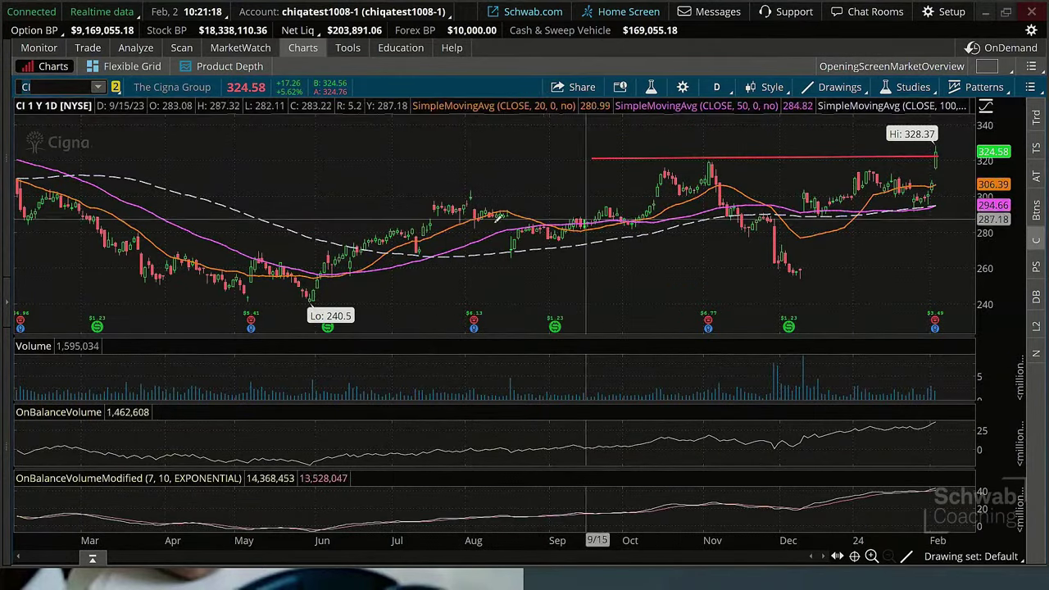
scroll(1005, 275, up, 3)
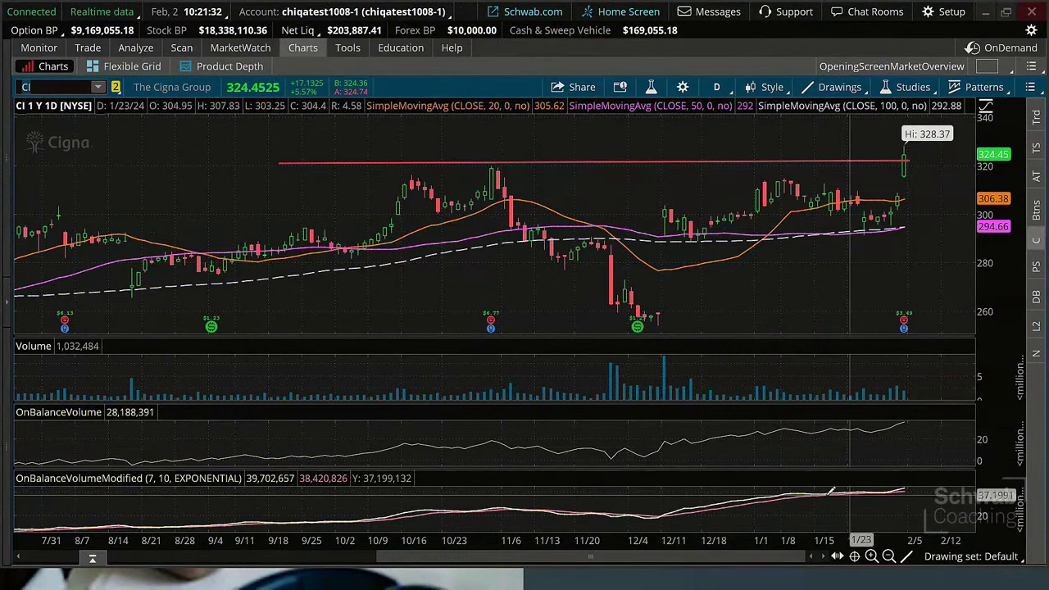
drag(788, 372, 993, 369)
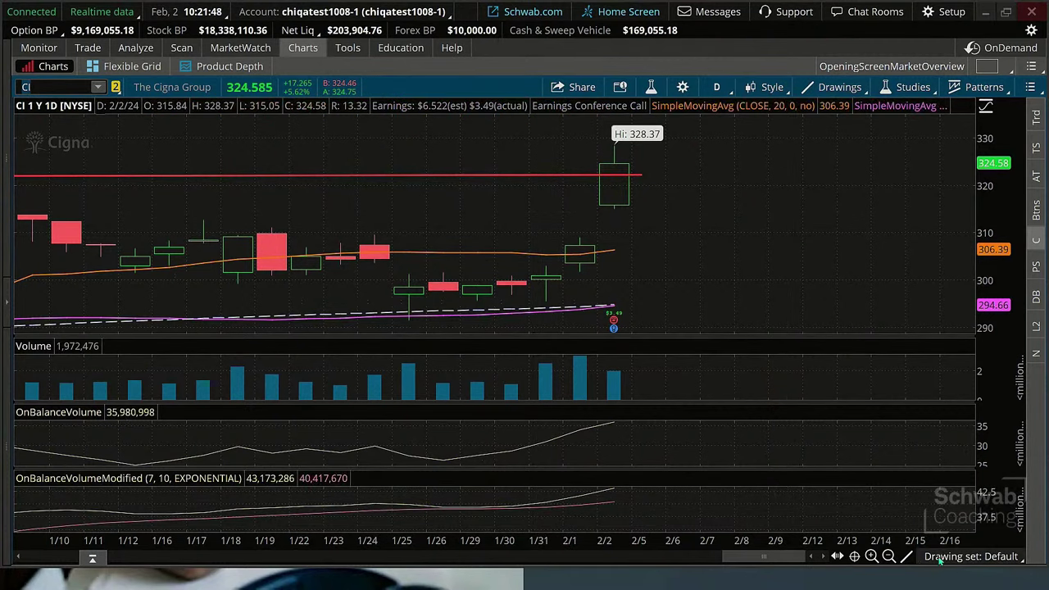
click(888, 556)
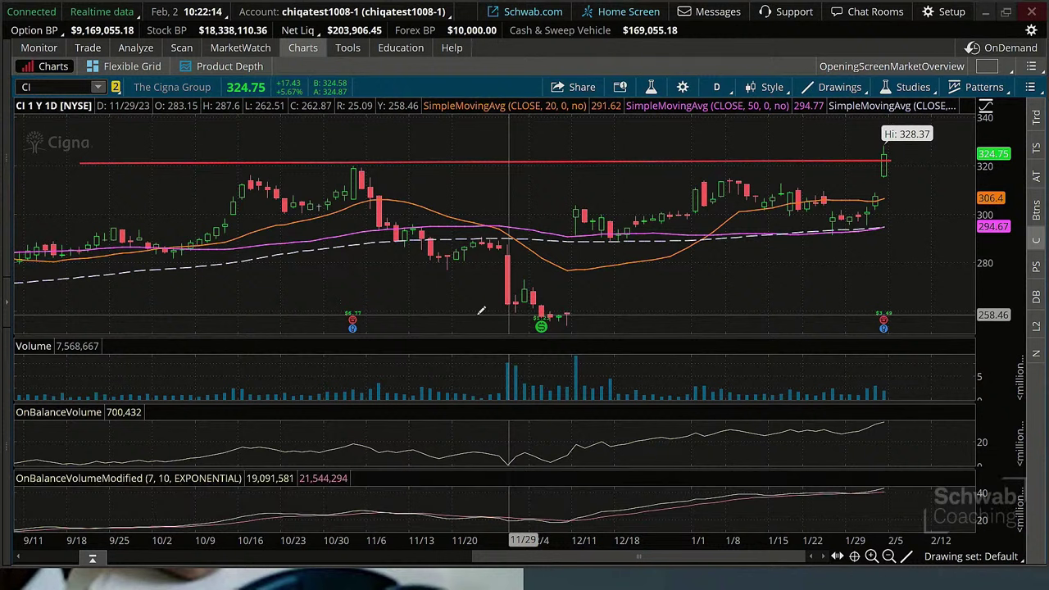
Step: Return to the Stock Hacker scan and save its query as "rising obv and rising vol"
click(186, 49)
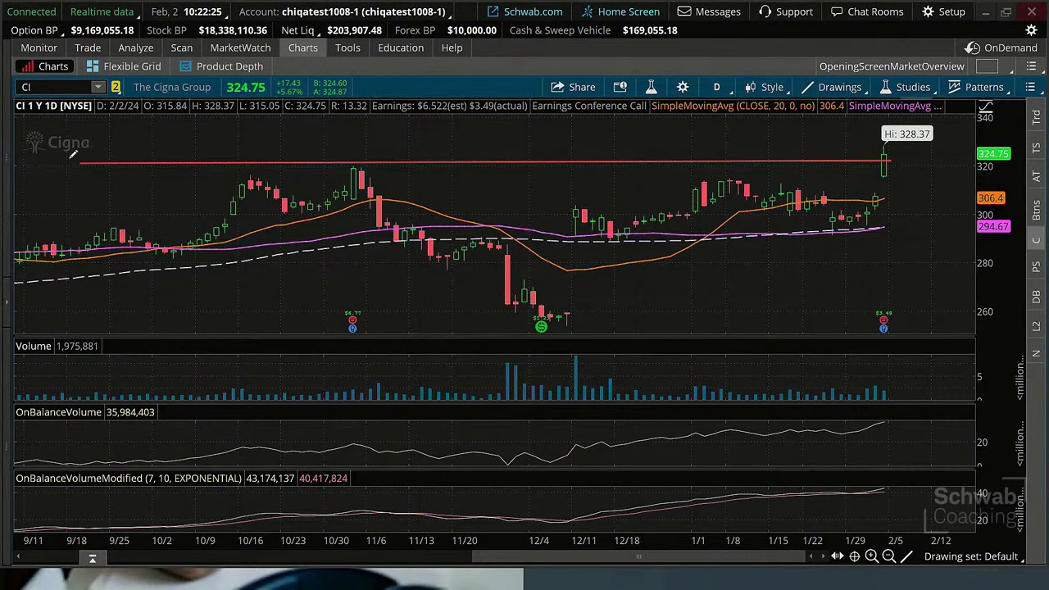
click(179, 49)
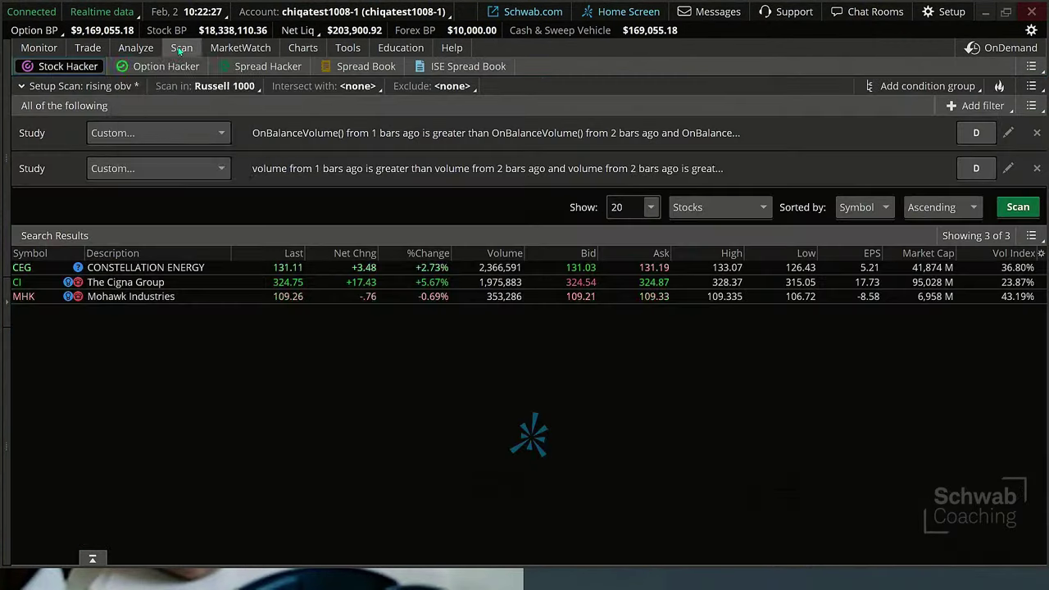
click(1030, 105)
click(1032, 85)
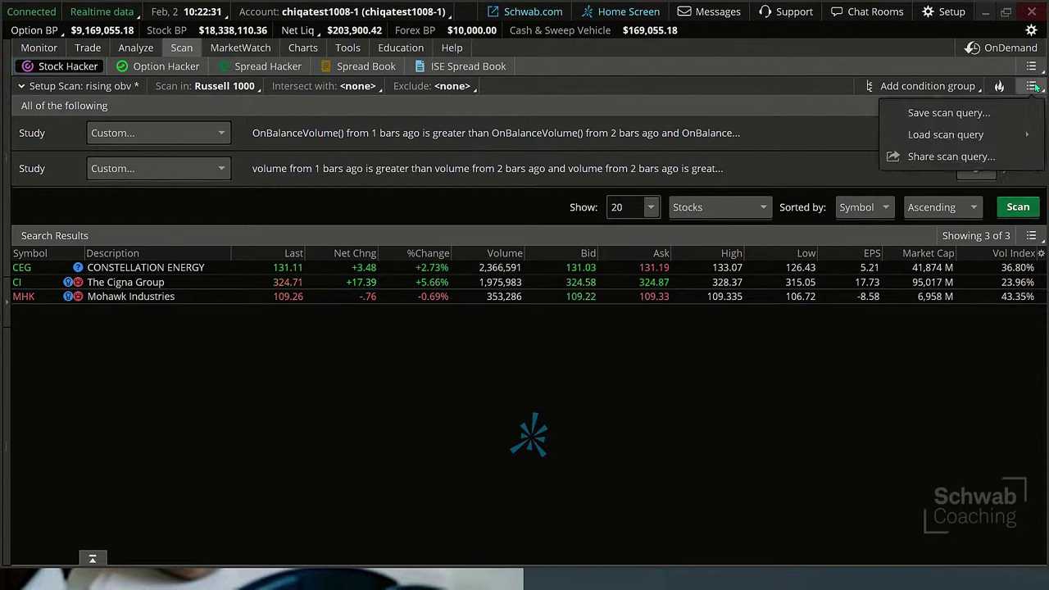
click(968, 117)
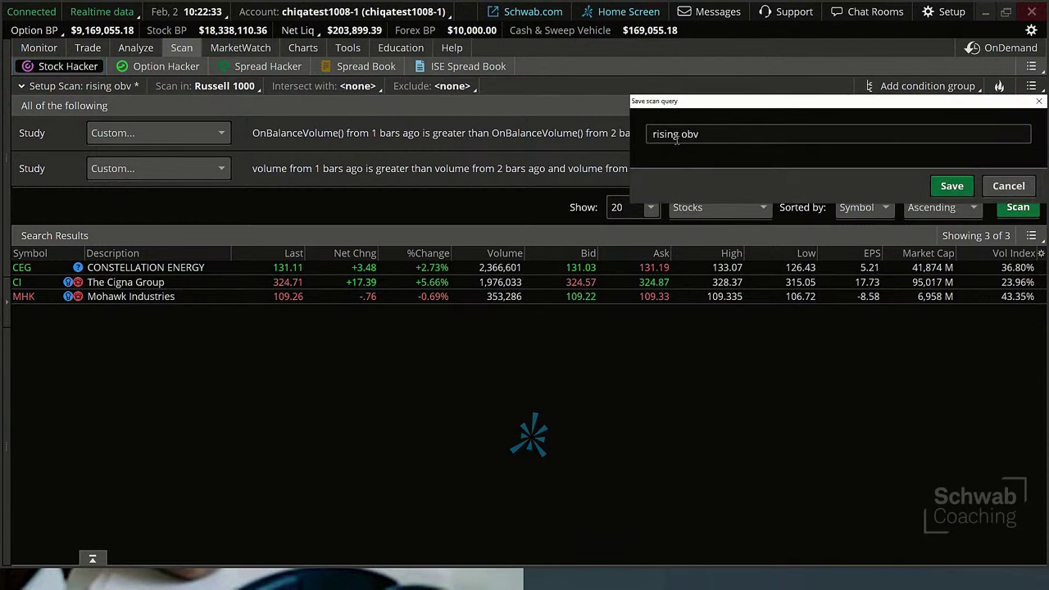
click(706, 134)
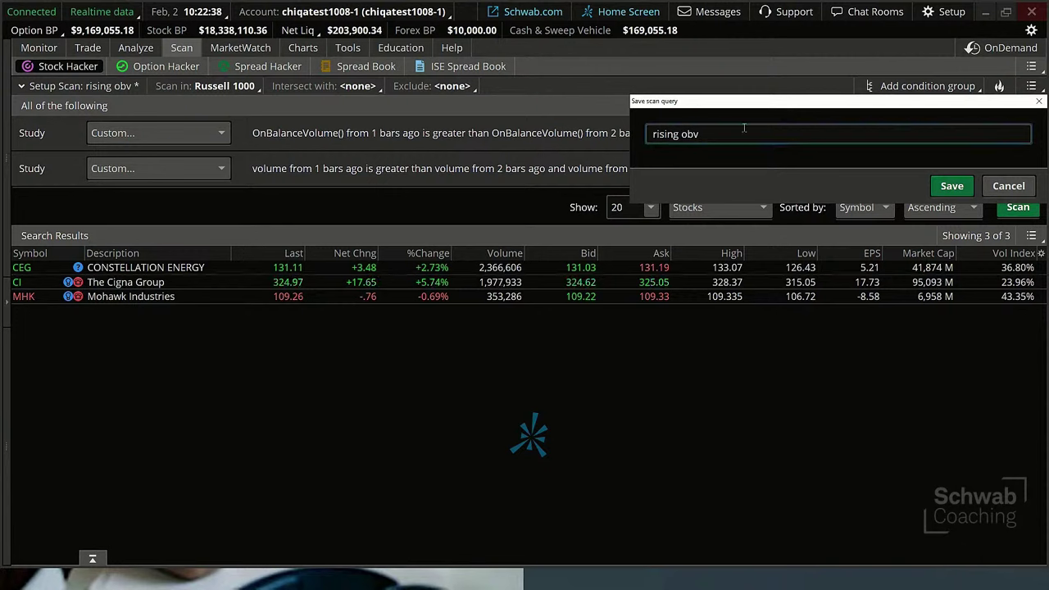
text(and r)
text(ising vol)
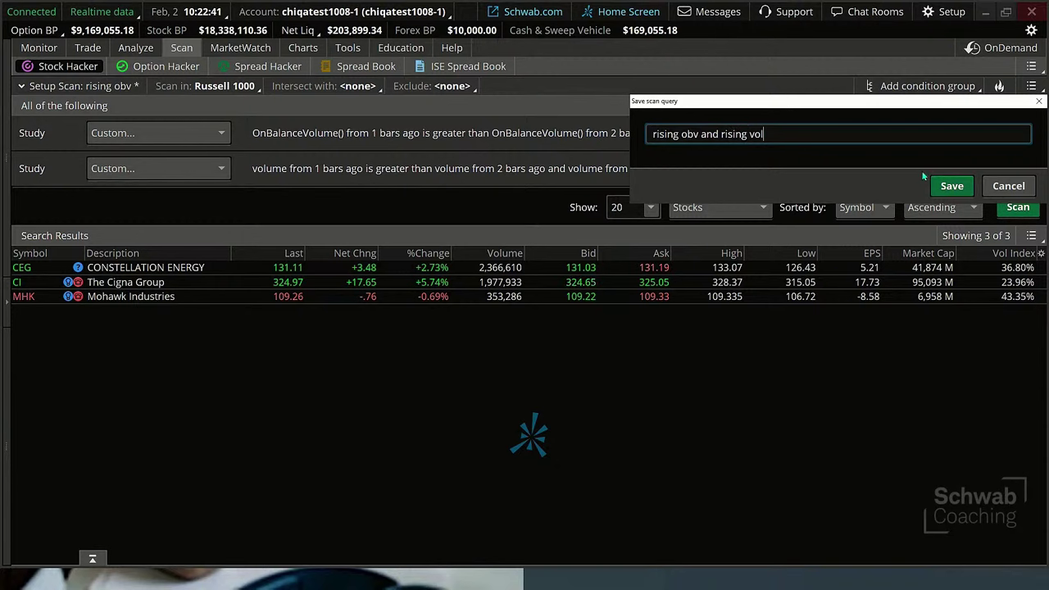
click(950, 186)
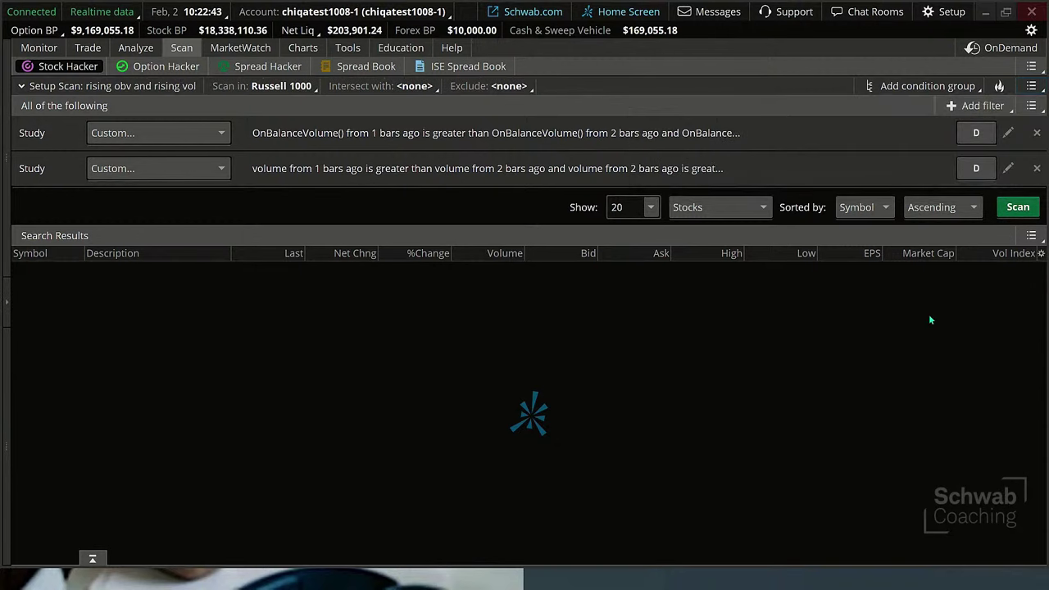
Step: Clear all filters from the current scan, then load the personal scan query "20 day high" and run it
click(1030, 106)
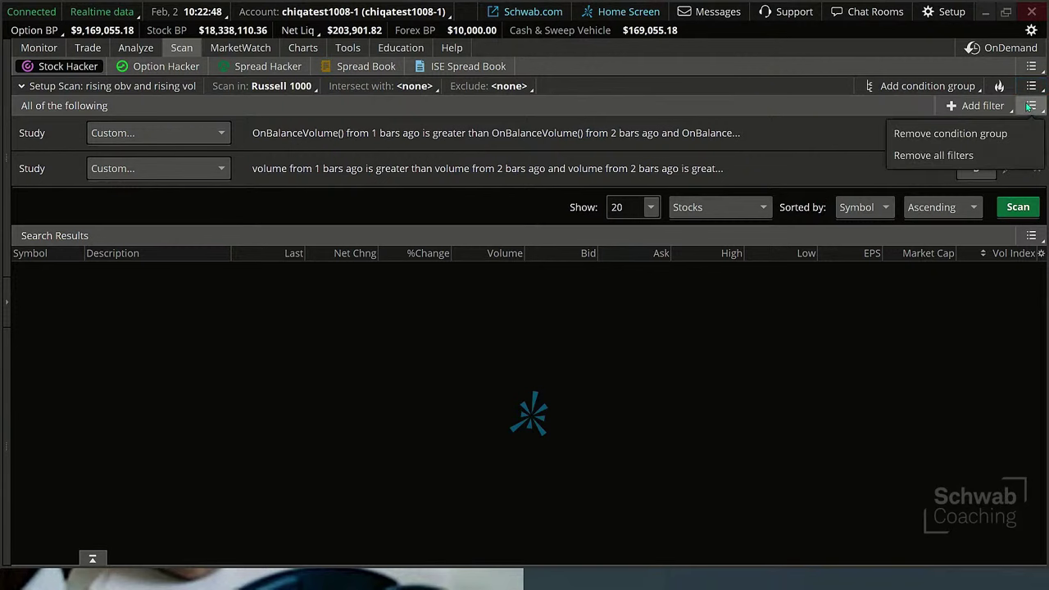
click(952, 157)
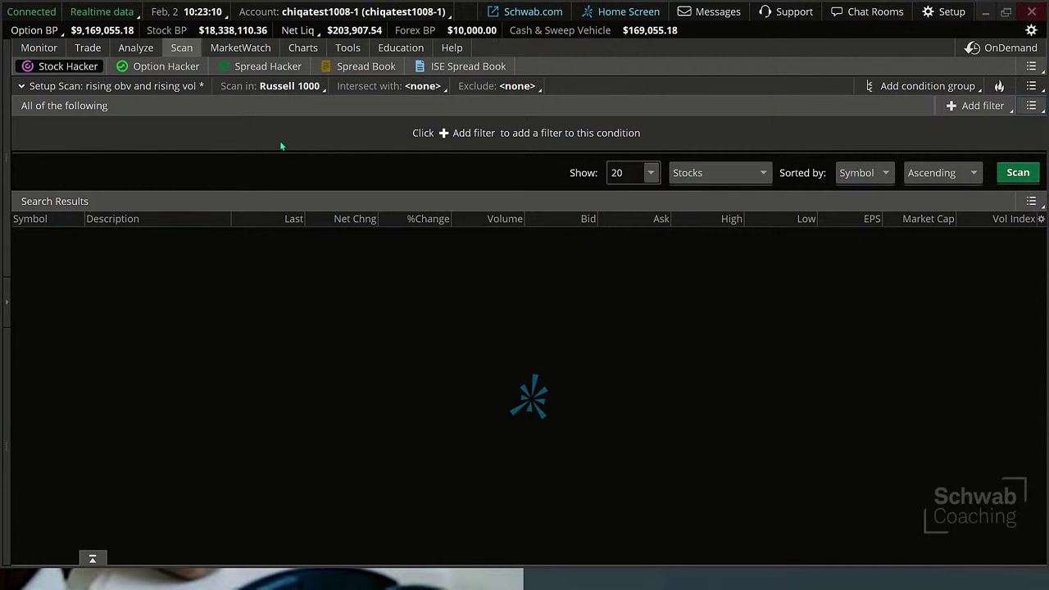
click(1030, 86)
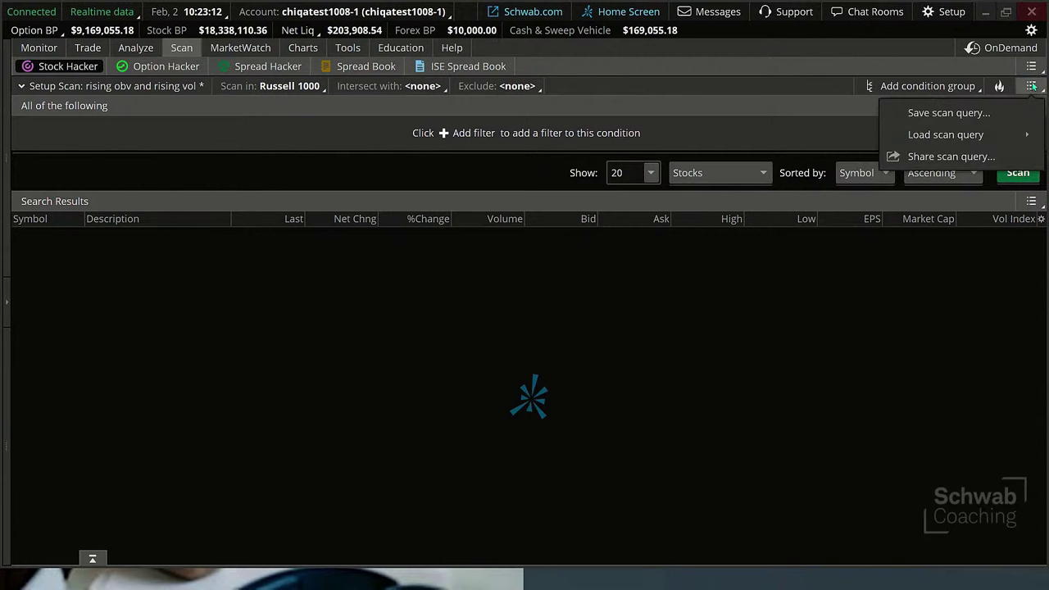
mouse_move(927, 139)
mouse_move(721, 134)
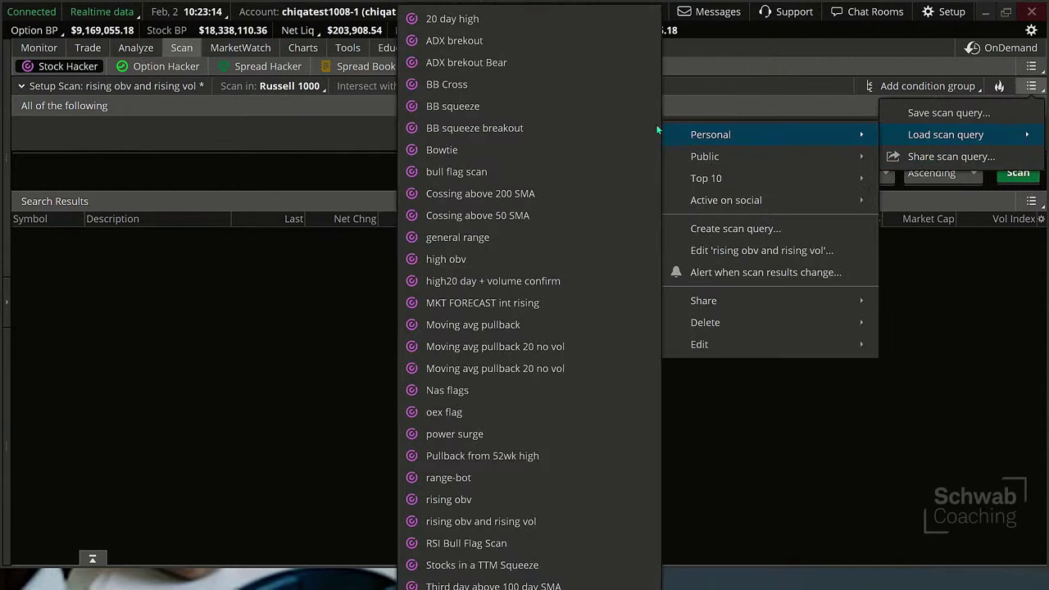
click(458, 19)
click(1015, 173)
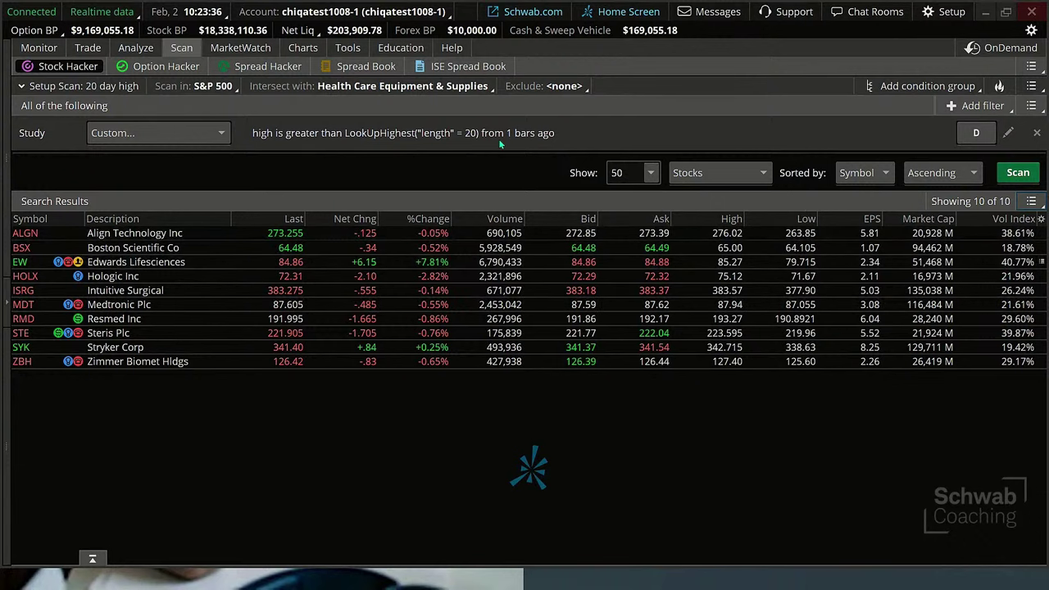
Step: Remove the 20-day-high study filter and load the personal scan query "rising obv and rising vol"
click(1036, 133)
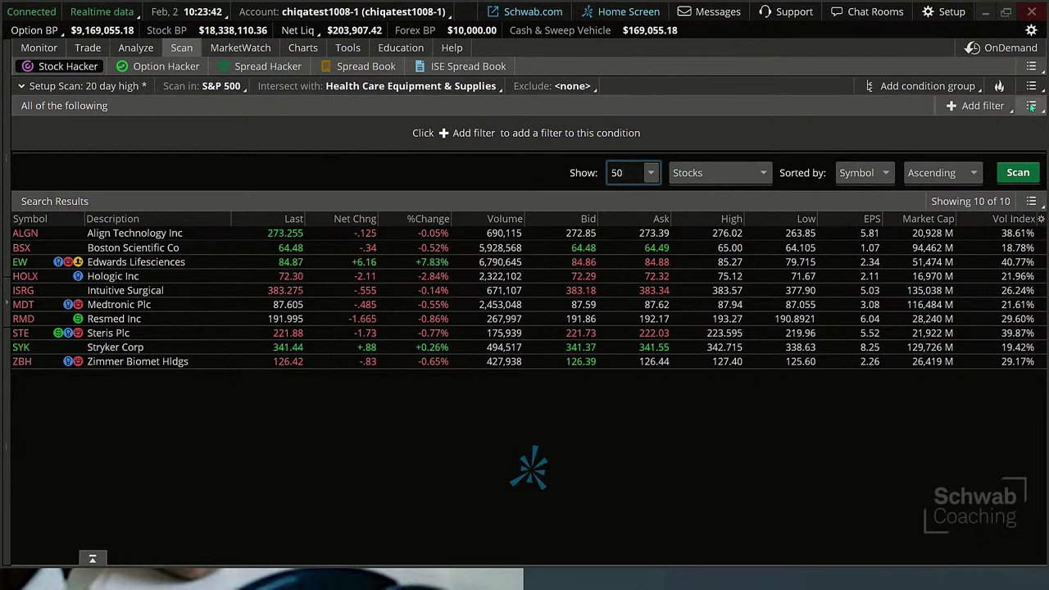
click(1031, 106)
click(1030, 86)
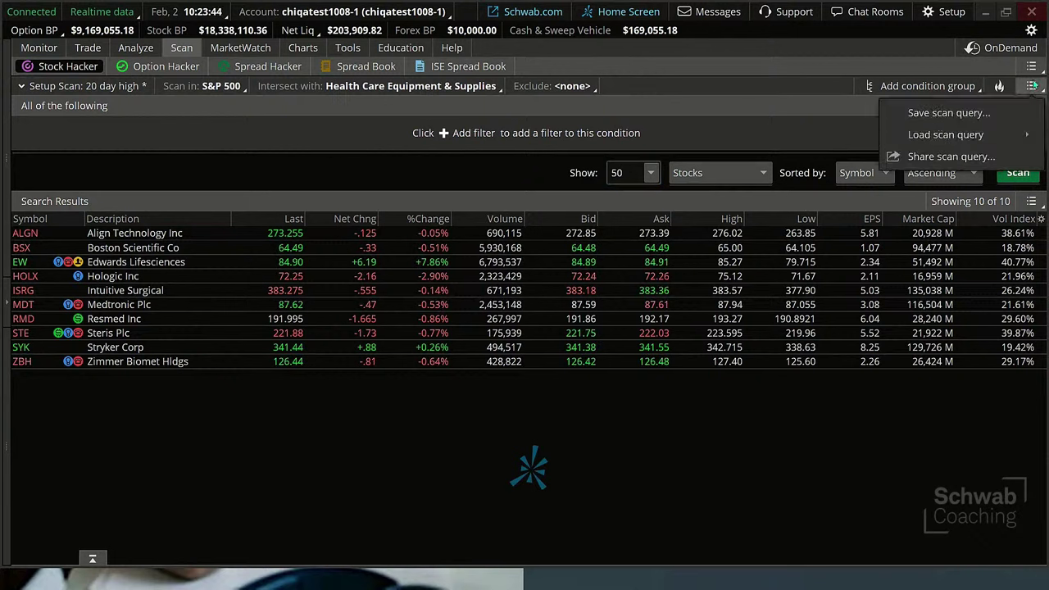
mouse_move(964, 140)
mouse_move(709, 134)
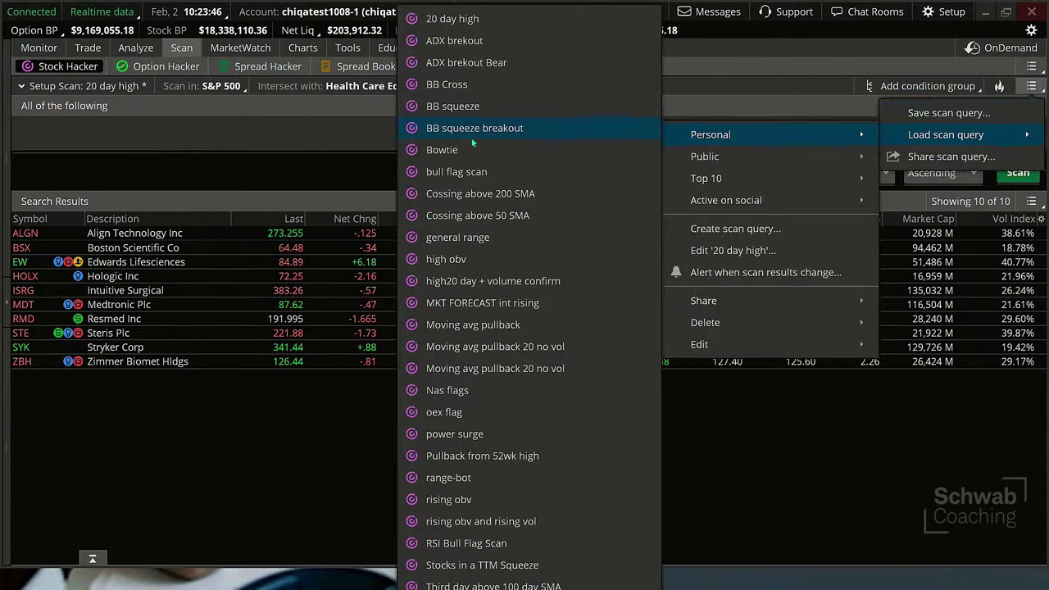
click(520, 521)
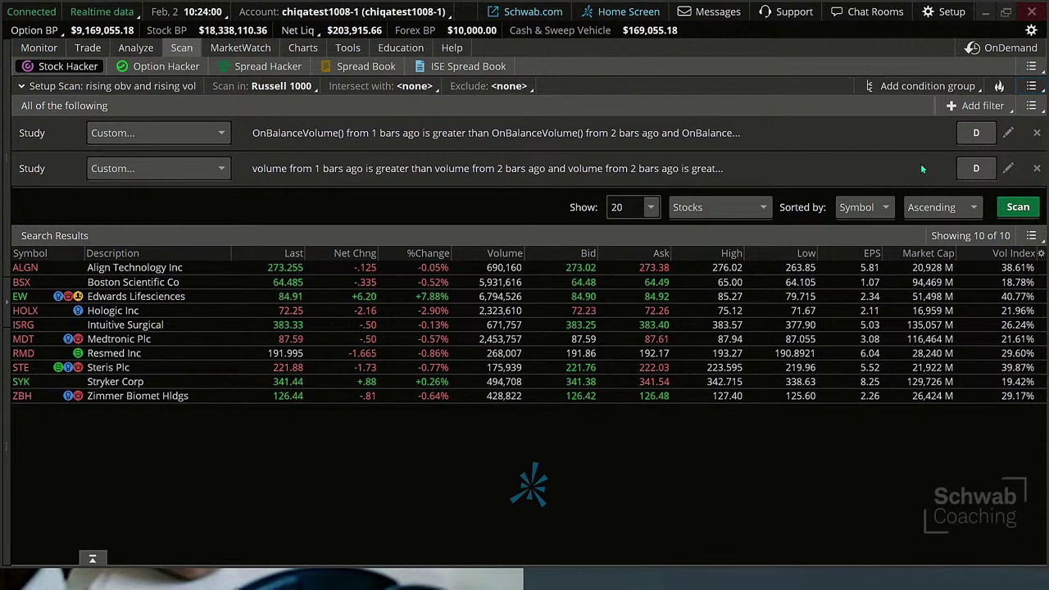
Step: Add a third study filter and replace its default ADXCrossover condition with a new blank condition
click(1033, 88)
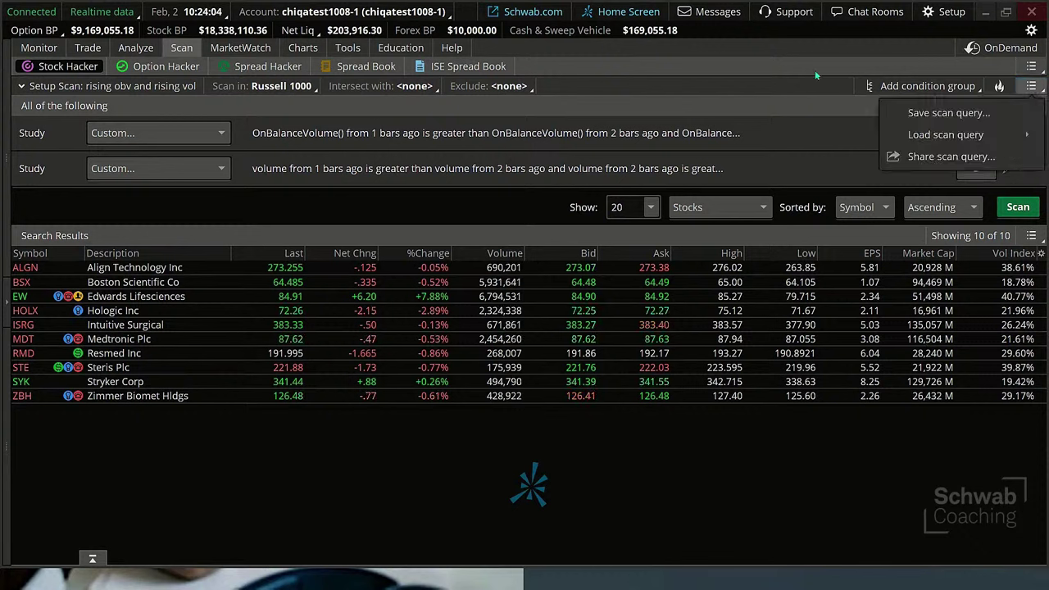
key(Escape)
click(974, 106)
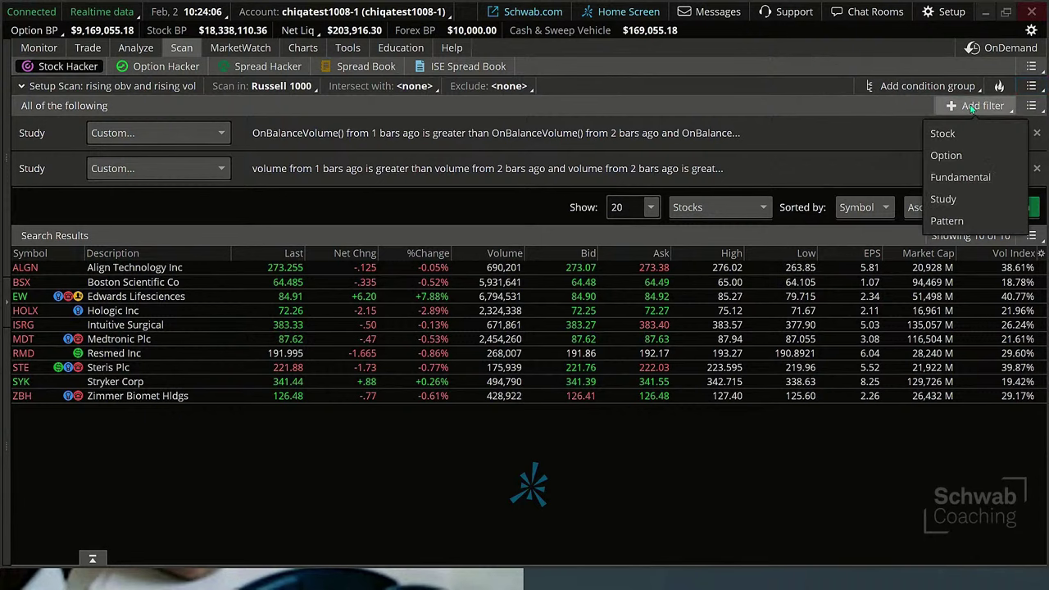
click(943, 199)
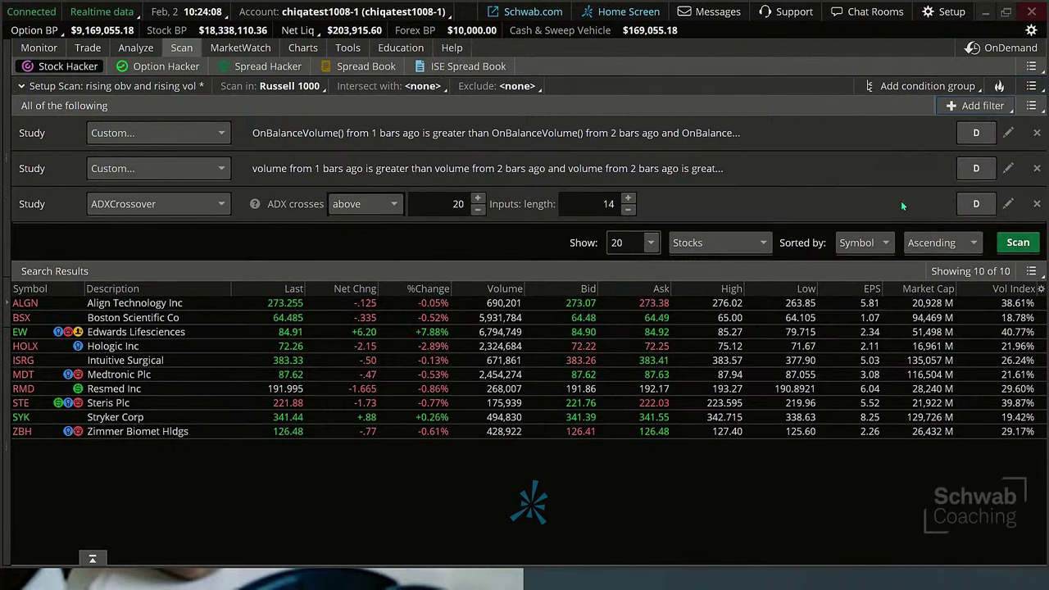
click(1008, 204)
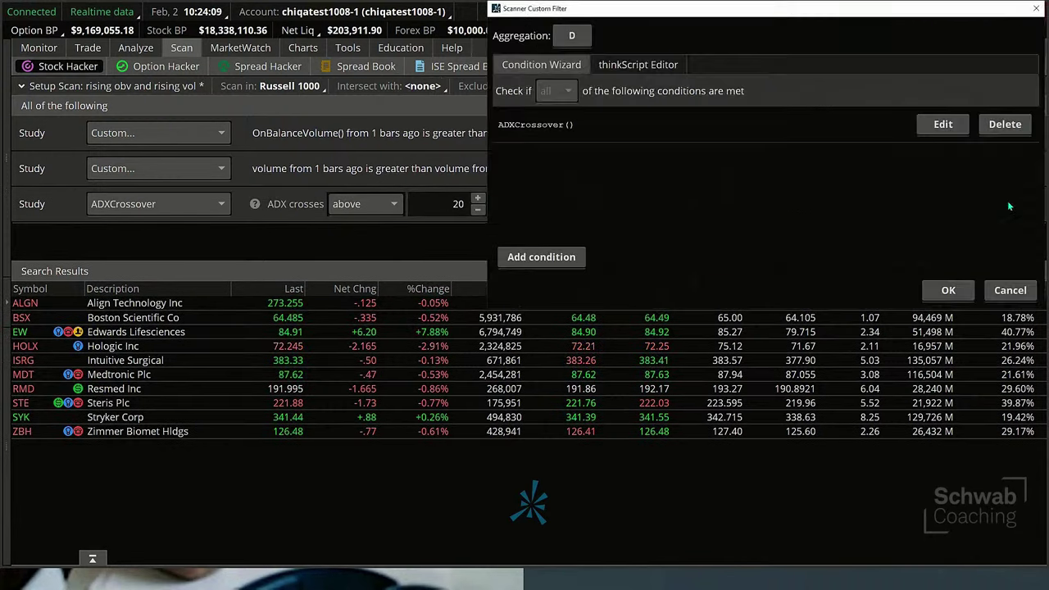
click(1002, 125)
click(529, 258)
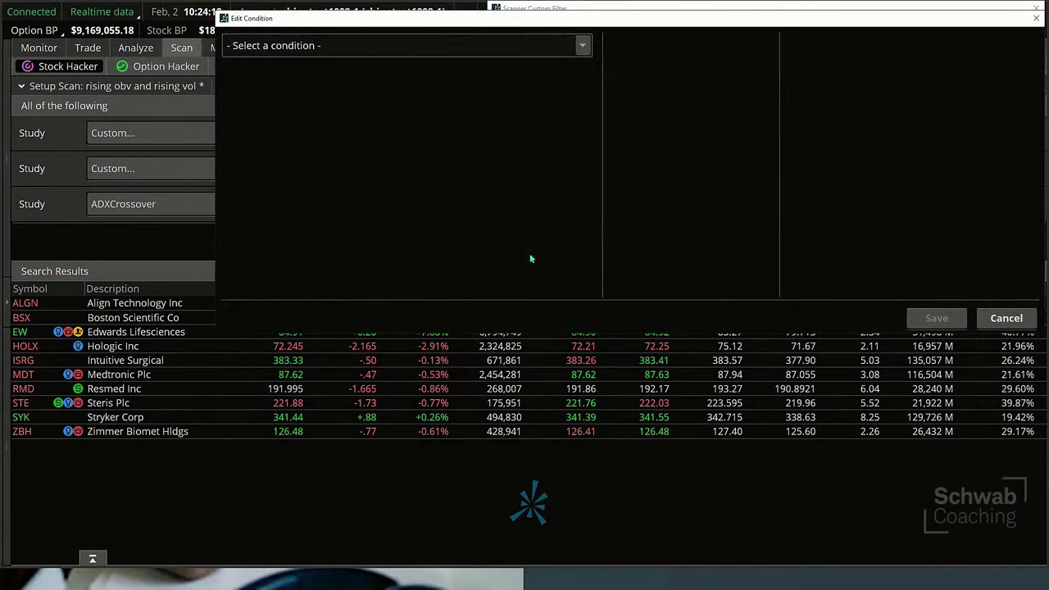
Step: Choose the high20day study as the first operand of the new condition
click(553, 48)
click(302, 99)
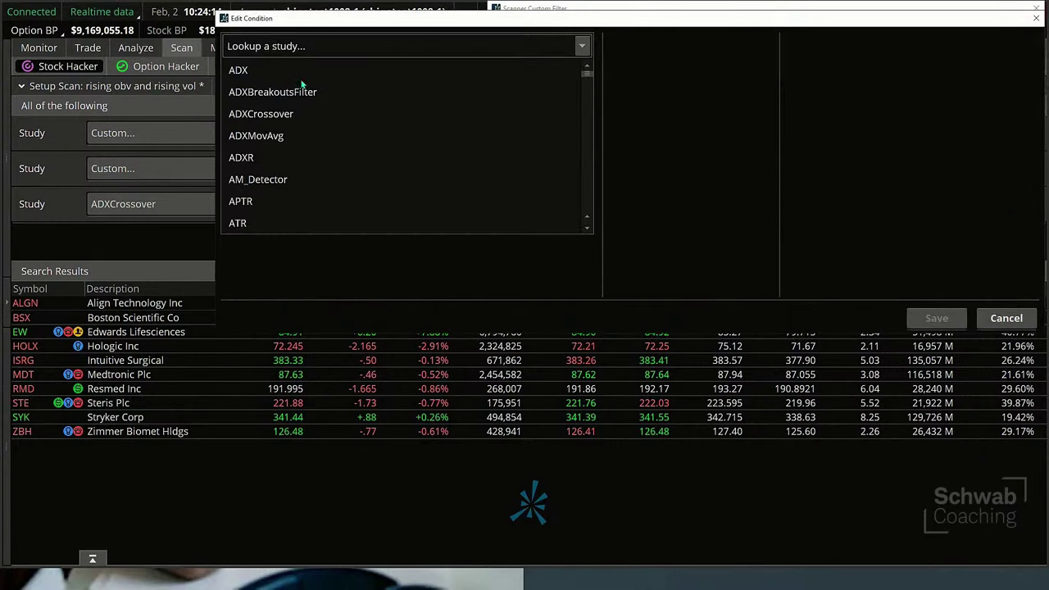
click(329, 36)
text(high)
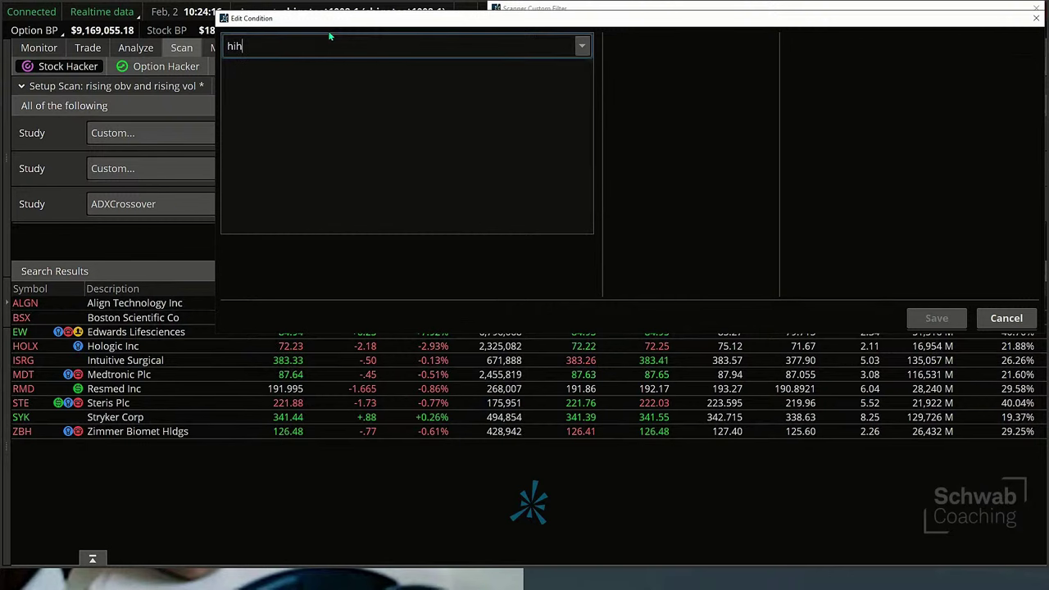
key(BackSpace)
key(BackSpace)
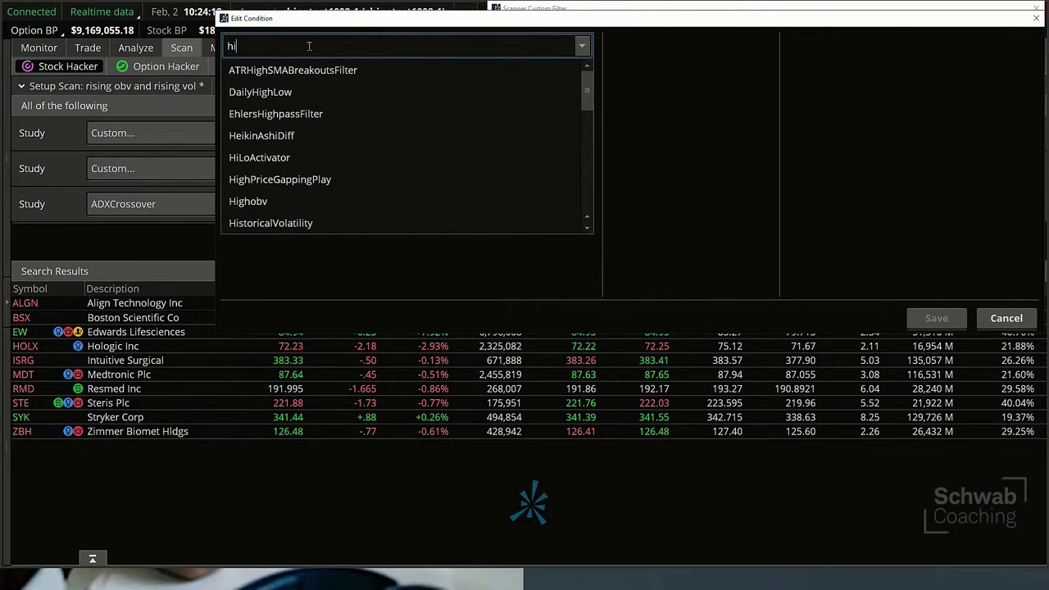
text(gh)
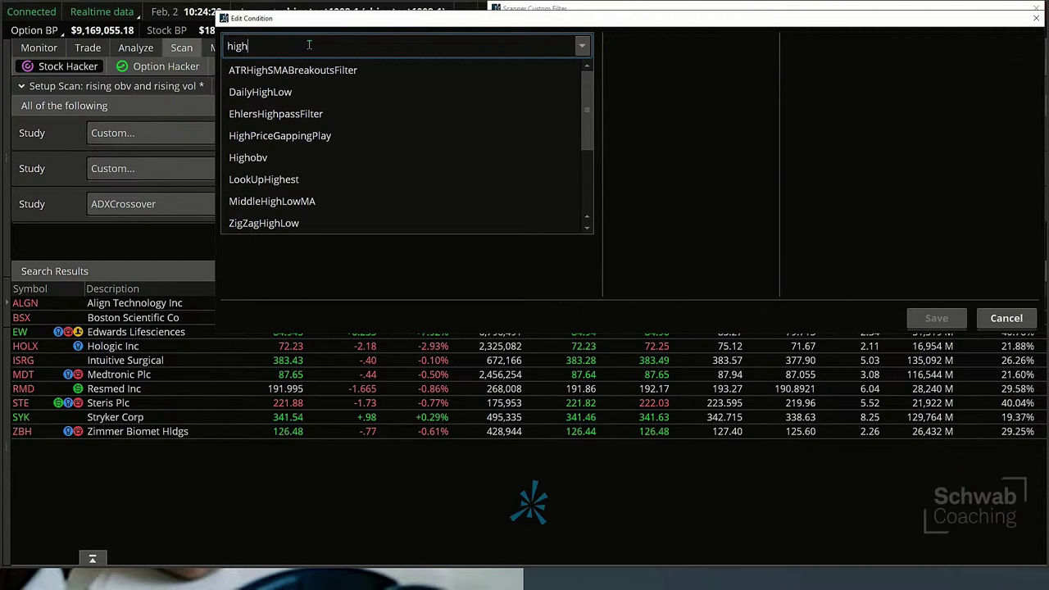
text(2)
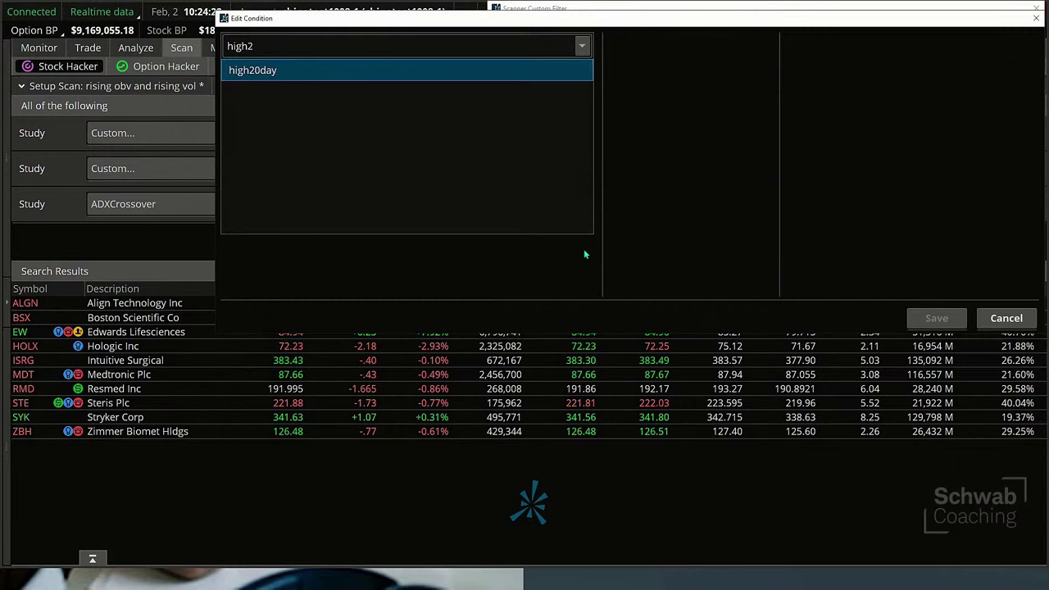
click(442, 72)
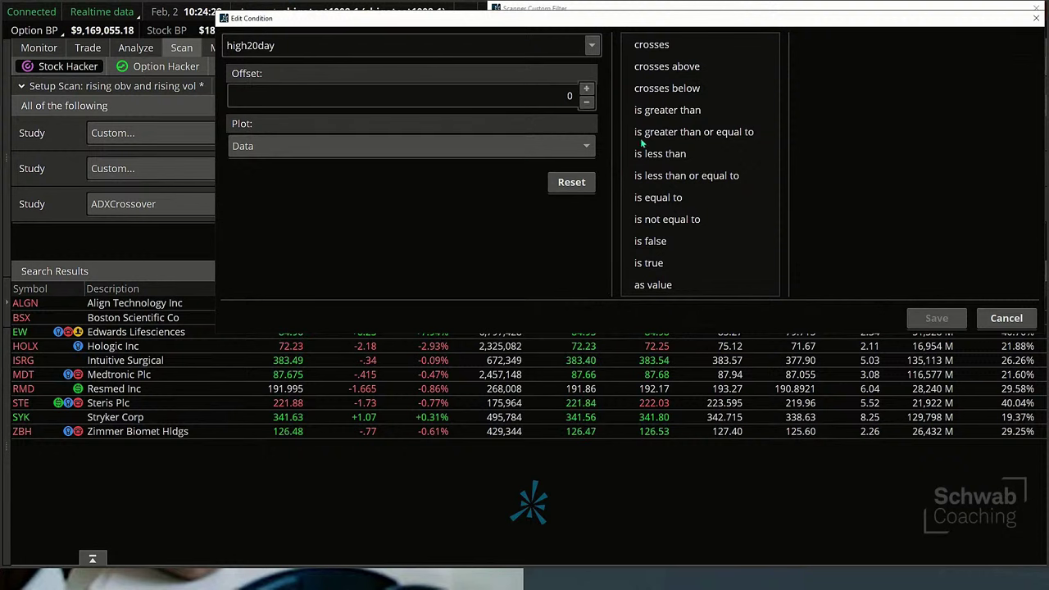
Step: Complete the condition as high20day is greater than or equal to the high price, and save it
click(714, 134)
click(1027, 46)
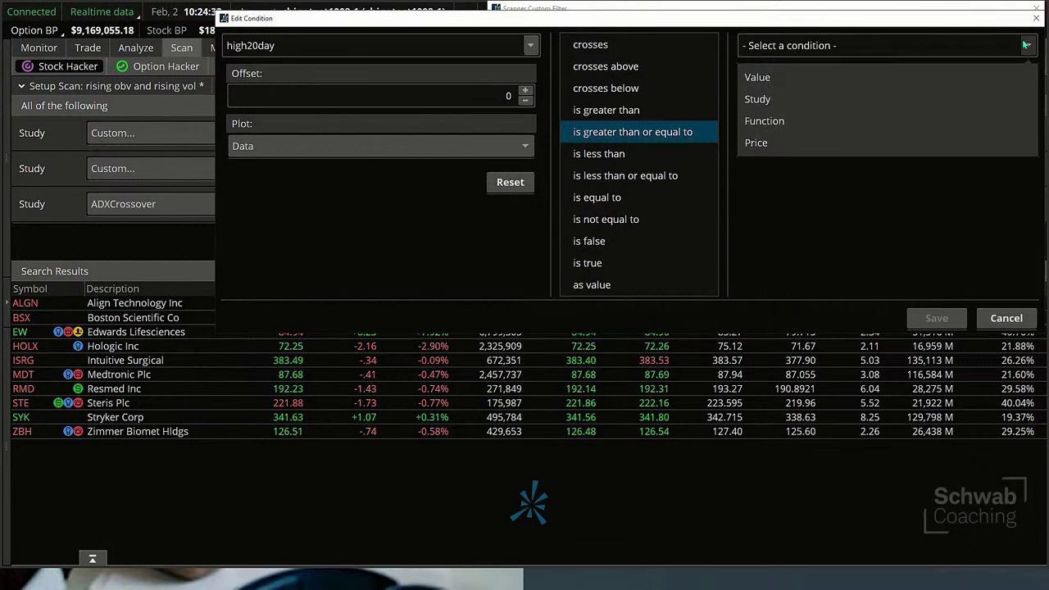
click(754, 141)
click(762, 117)
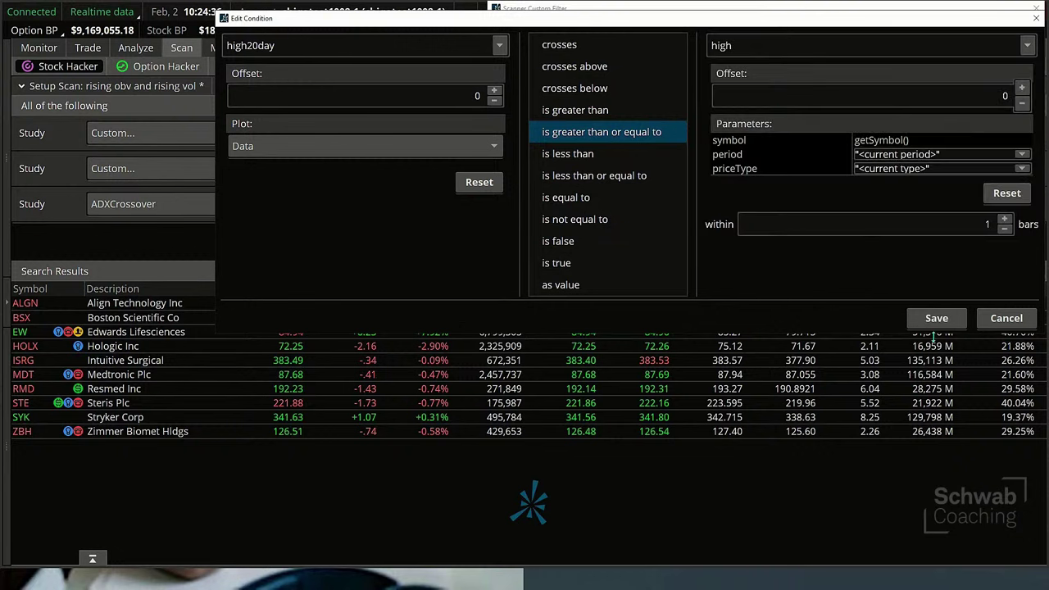
click(936, 318)
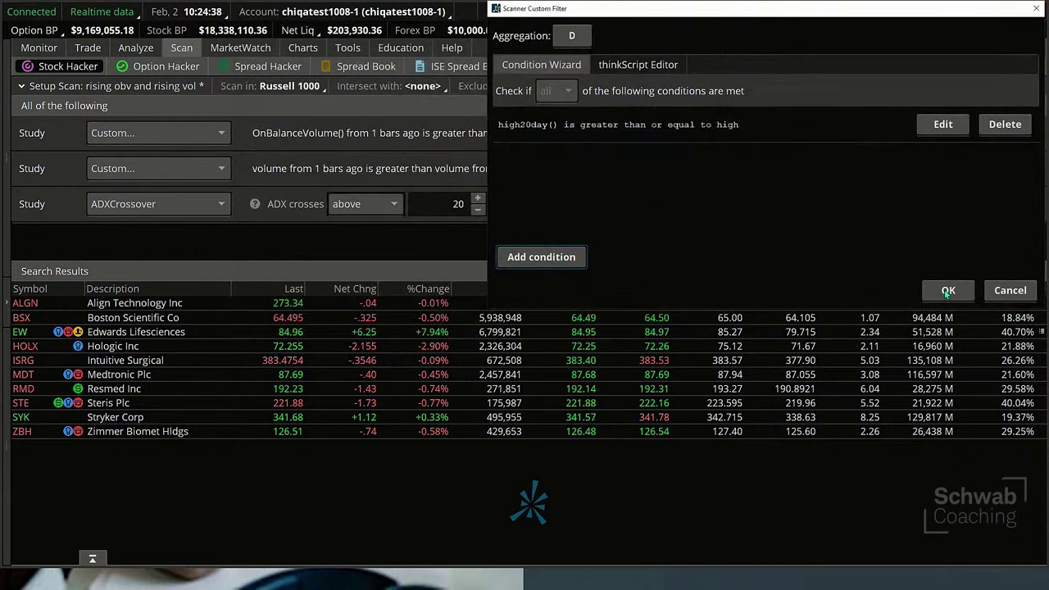
Step: Apply the high20day filter, acknowledge the linked-script notice and run the scan on the Russell 1000
click(948, 291)
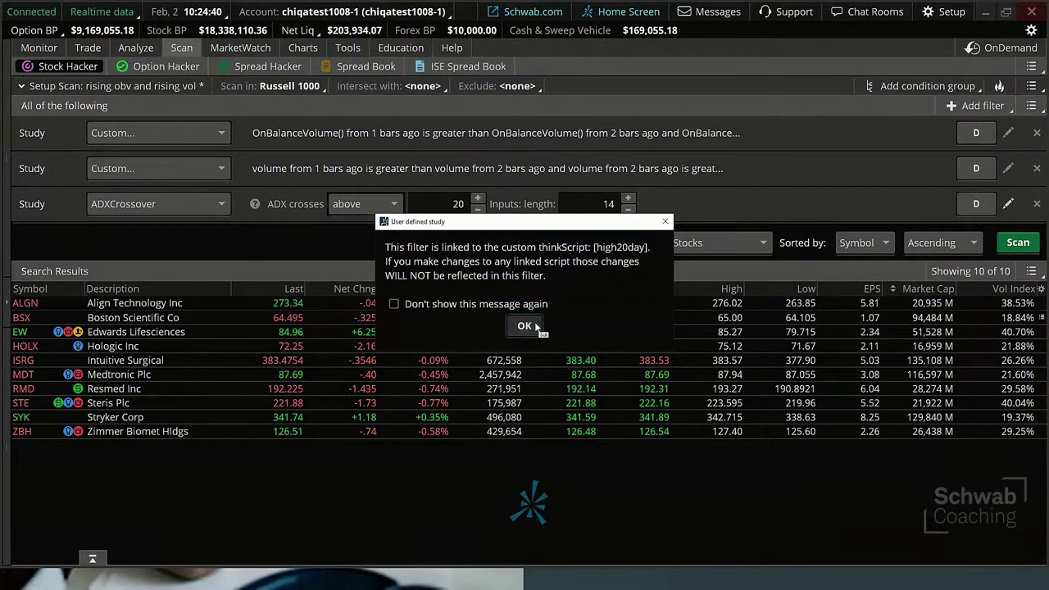
click(524, 326)
click(1024, 242)
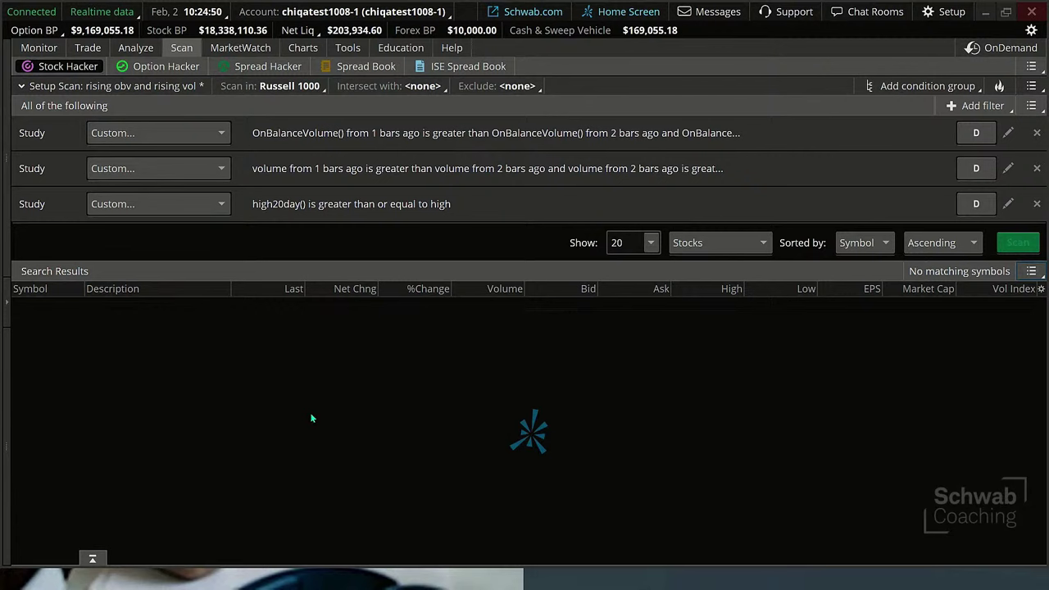
Step: Remove the high20day filter from the scan and load the personal scan query "power surge"
click(1035, 204)
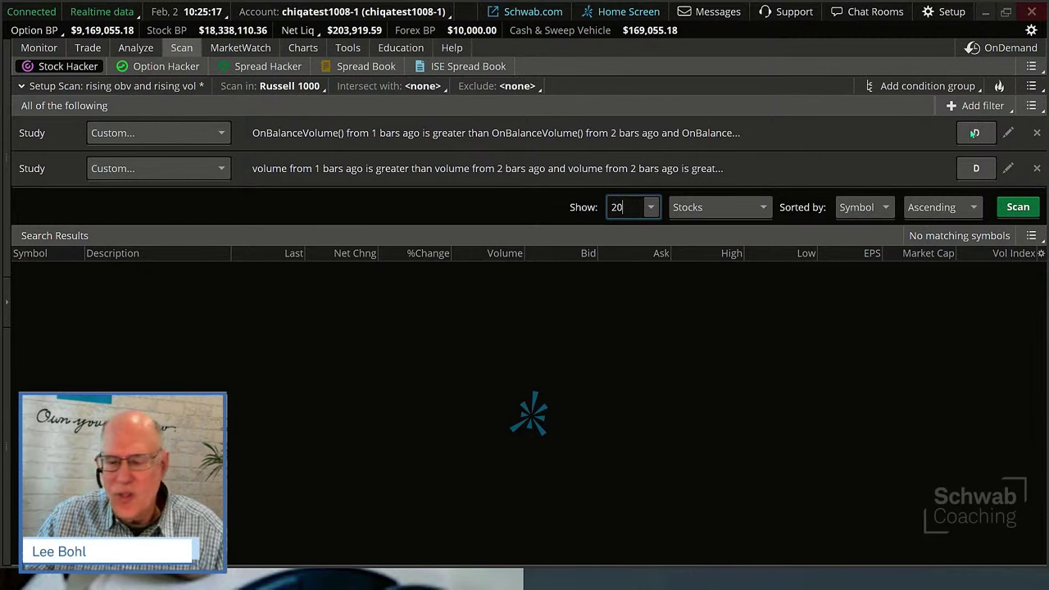
click(1030, 106)
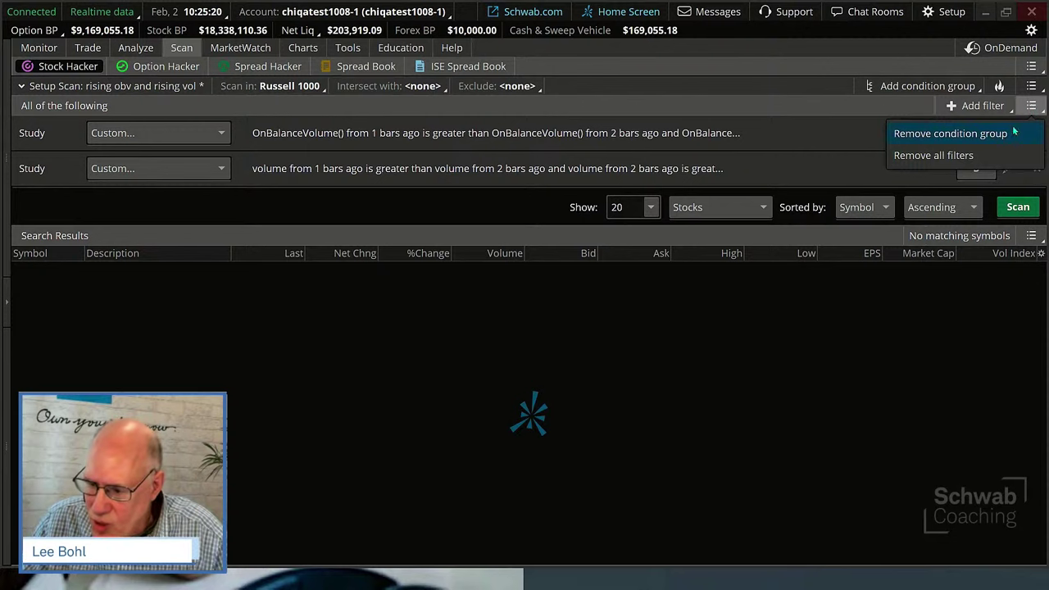
click(1031, 85)
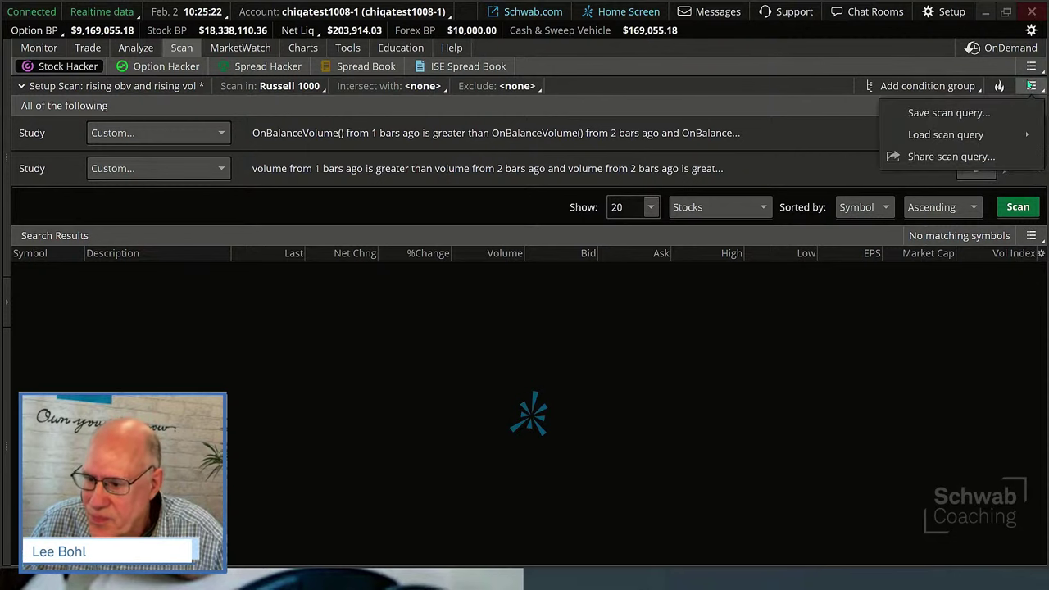
mouse_move(942, 134)
mouse_move(761, 134)
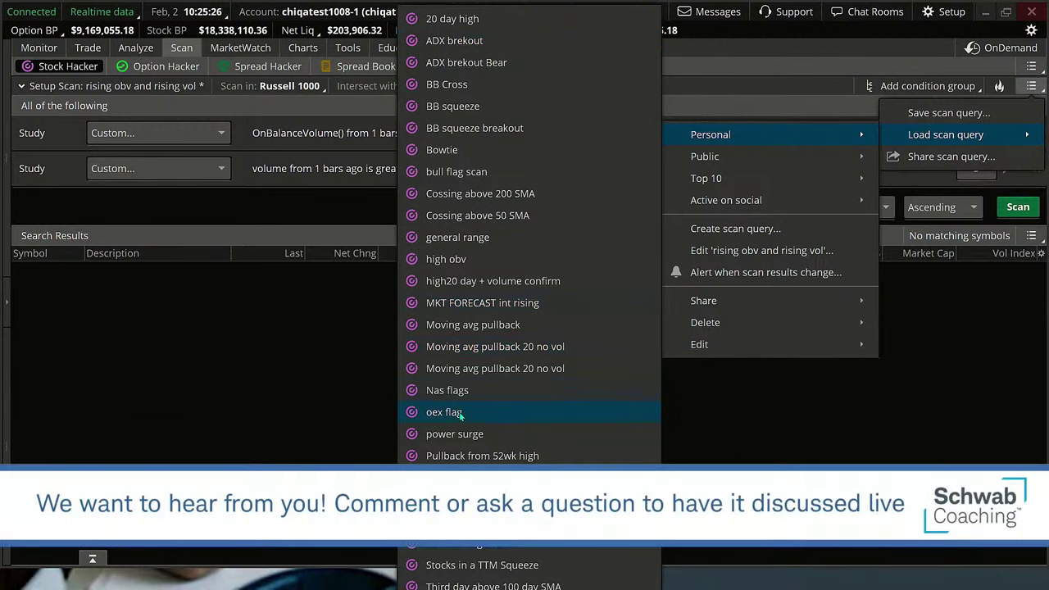
click(477, 433)
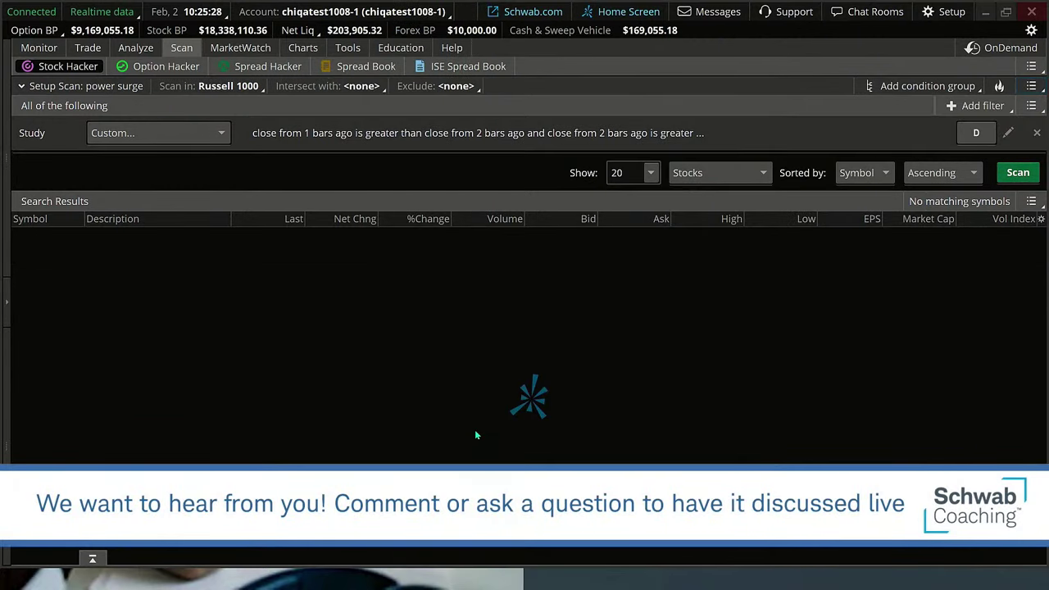
Step: Examine the close and on-balance volume conditions inside the power surge study filter, then close its editor
click(1009, 133)
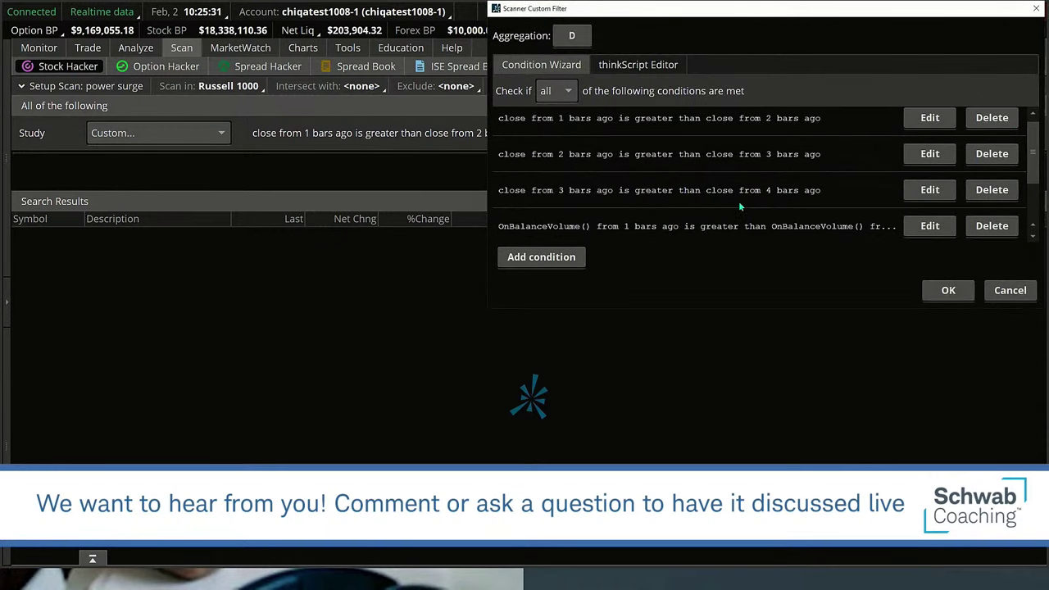
scroll(741, 204, down, 1)
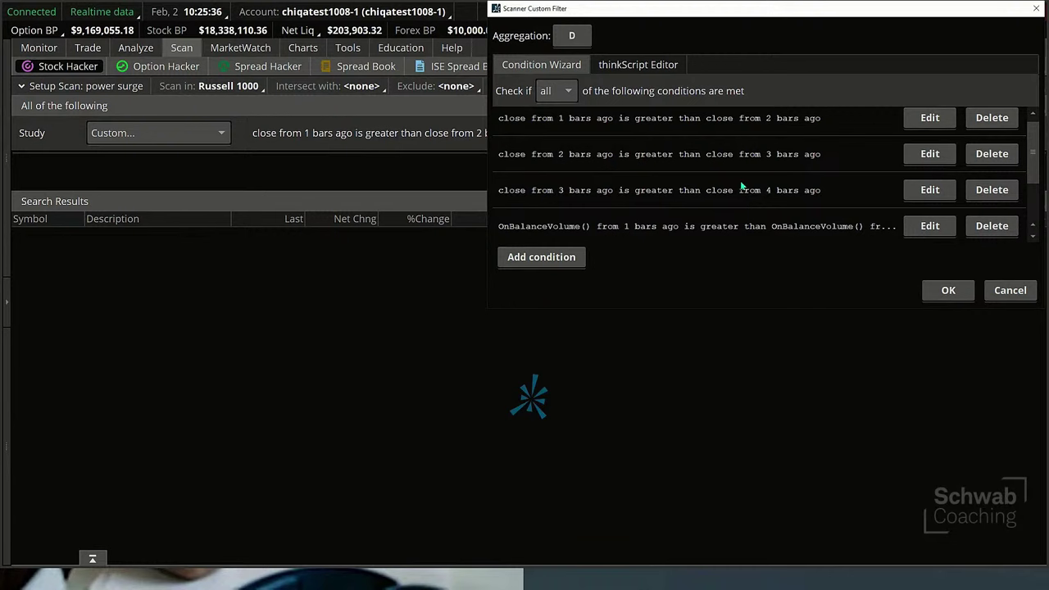
drag(796, 7, 617, 9)
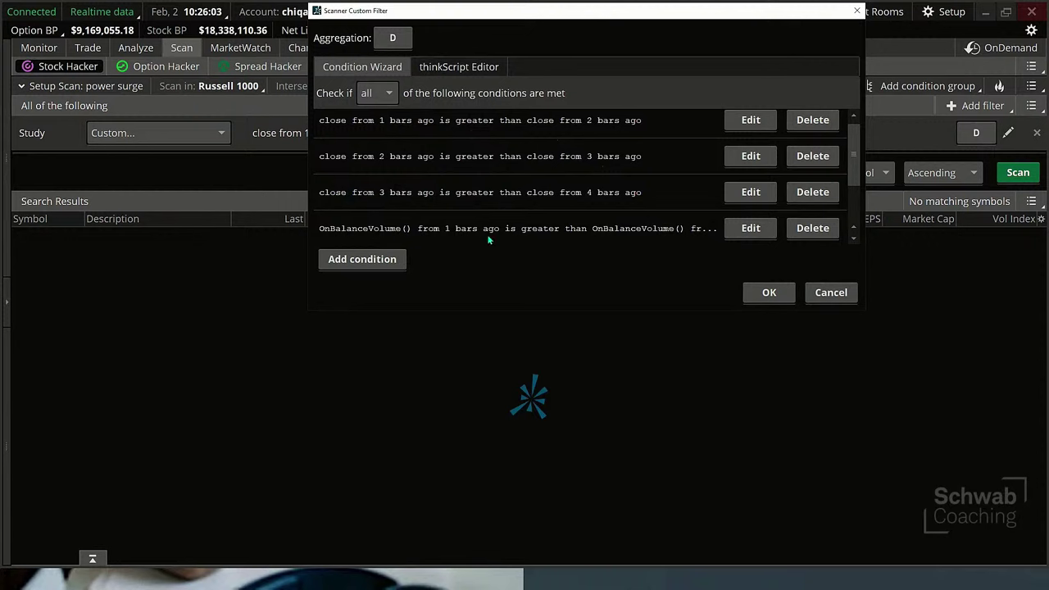
scroll(855, 180, down, 1)
scroll(854, 180, down, 1)
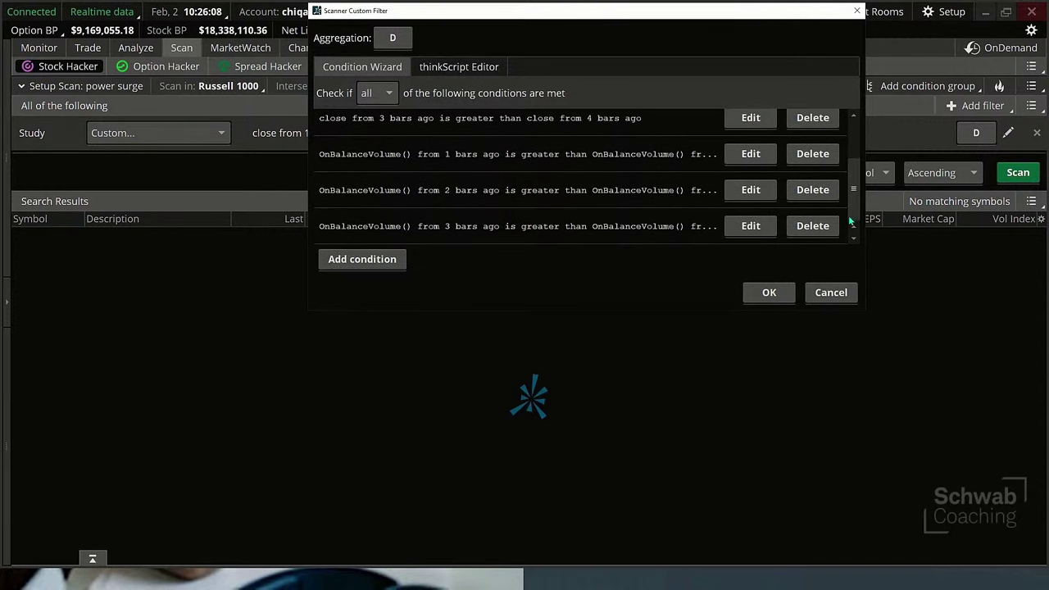
click(761, 292)
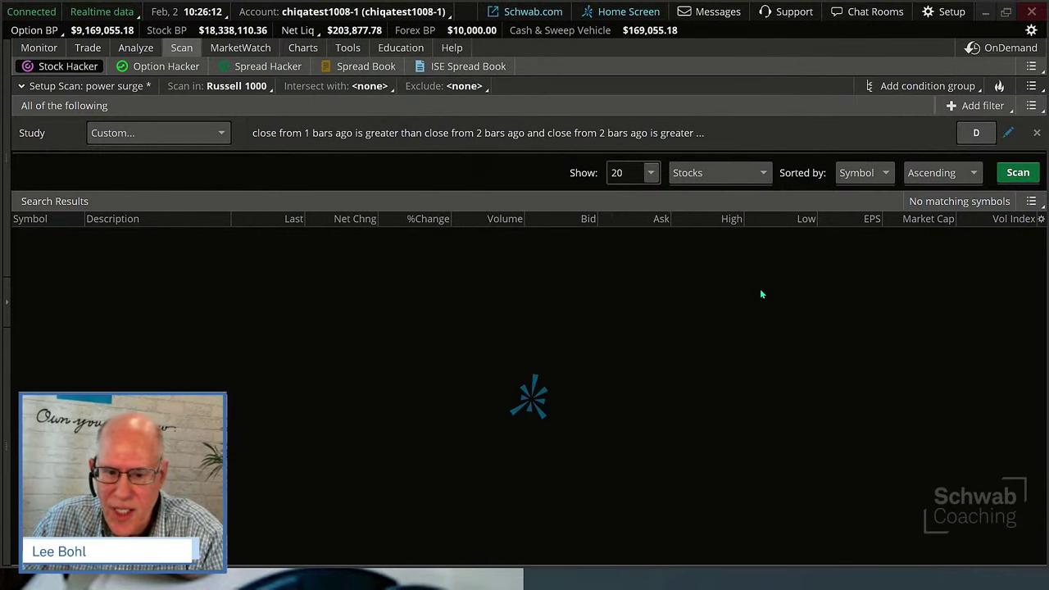
Step: Run the power surge scan on the Russell 1000 and examine the latest price, volume and on-balance volume bars on the CR chart
click(1017, 173)
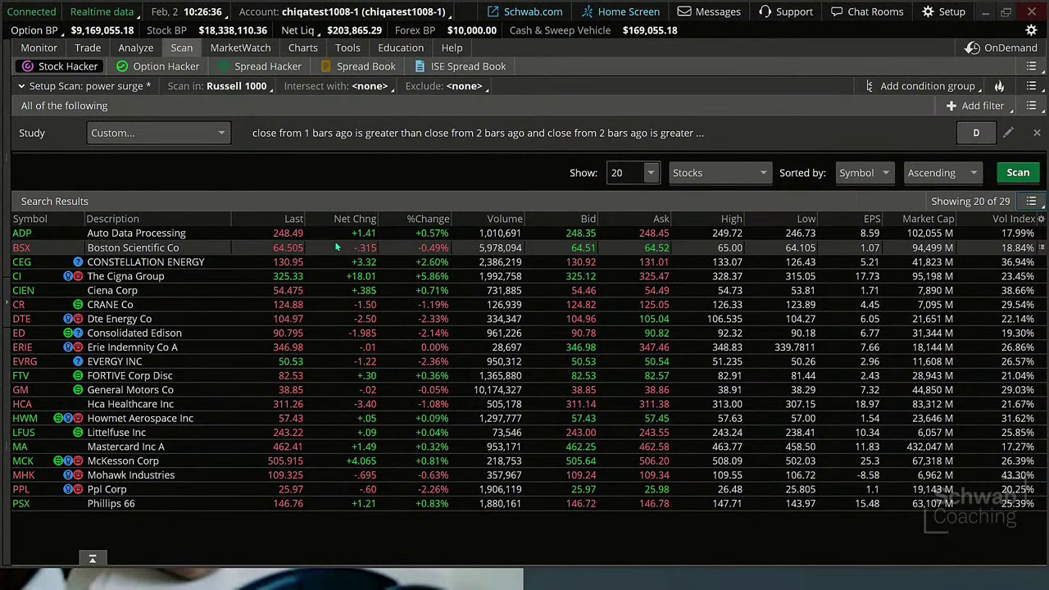
click(301, 49)
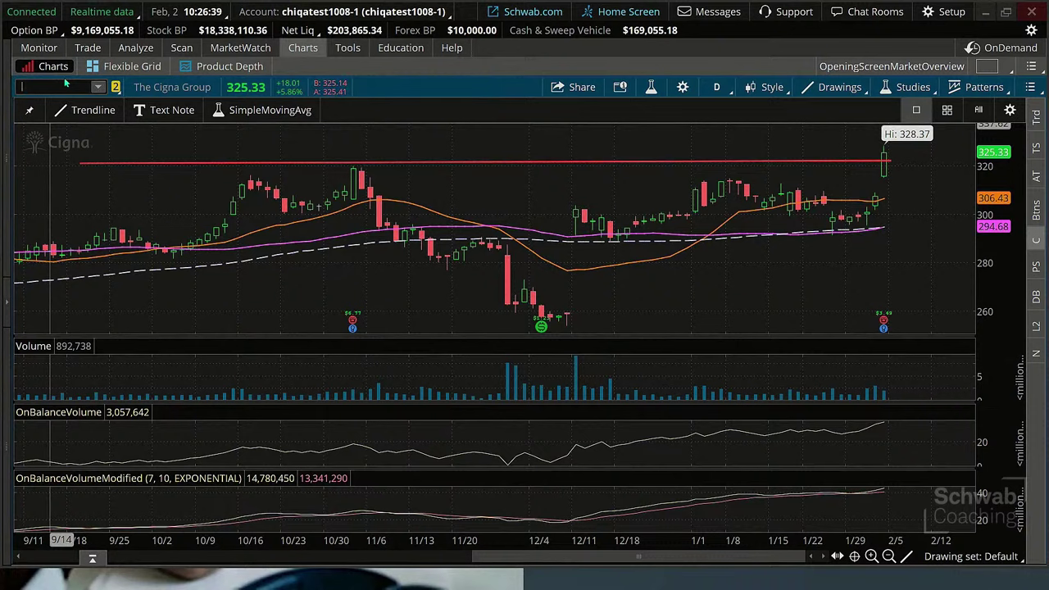
key(BackSpace)
text(R)
key(Return)
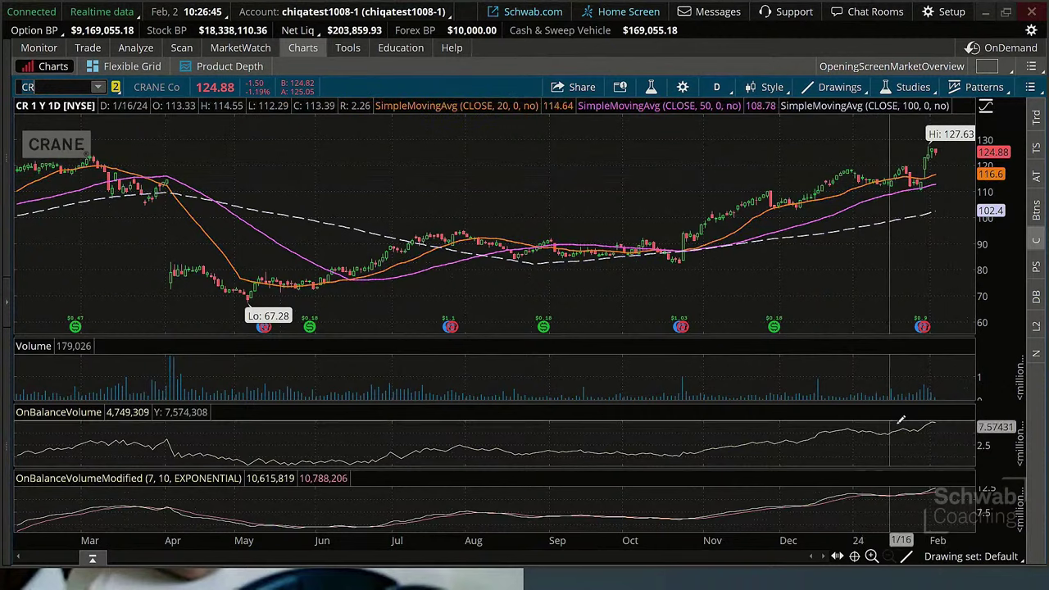
drag(911, 492, 974, 492)
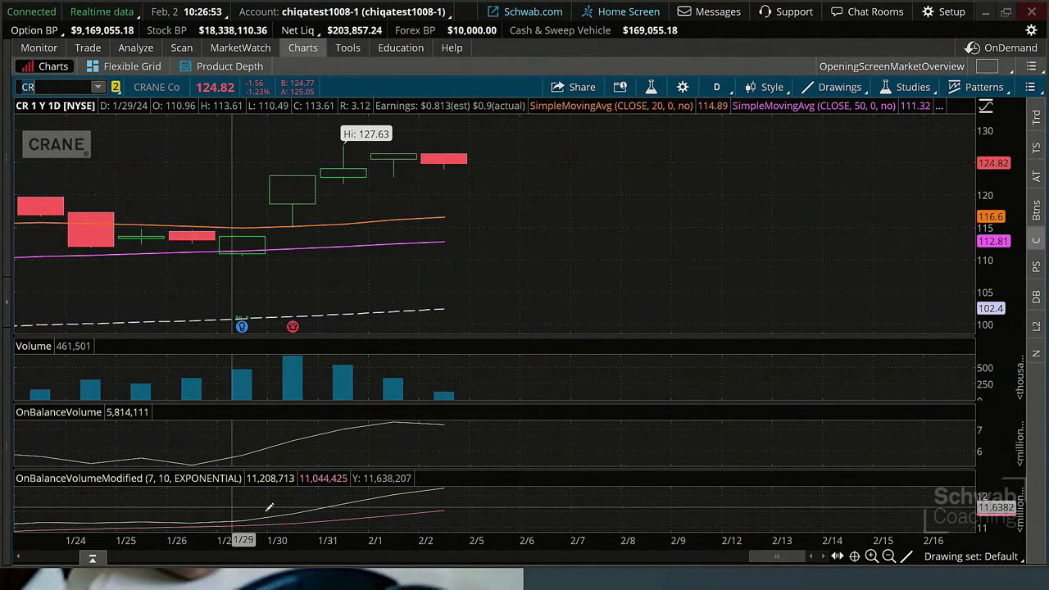
click(888, 556)
click(888, 556)
click(888, 556)
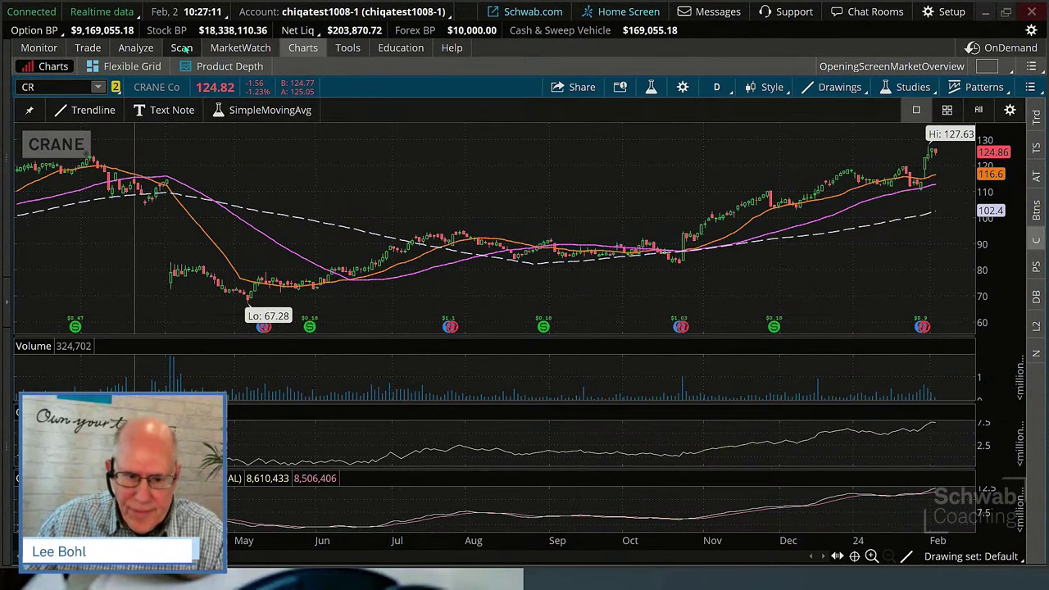
Step: Check the scan results again, chart HCA and examine its latest price, volume and on-balance volume bars
mouse_move(185, 49)
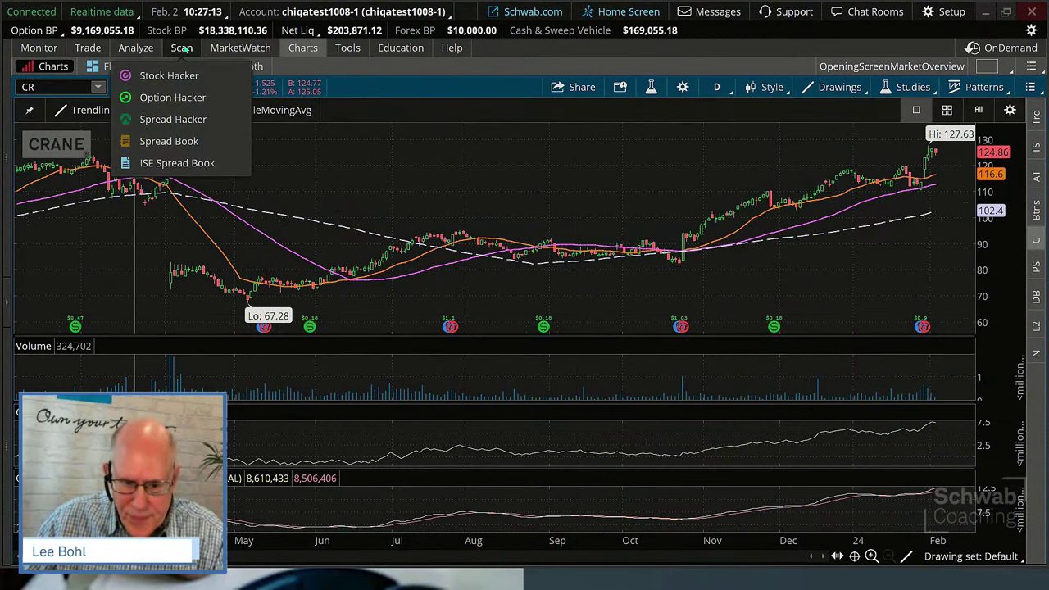
click(185, 49)
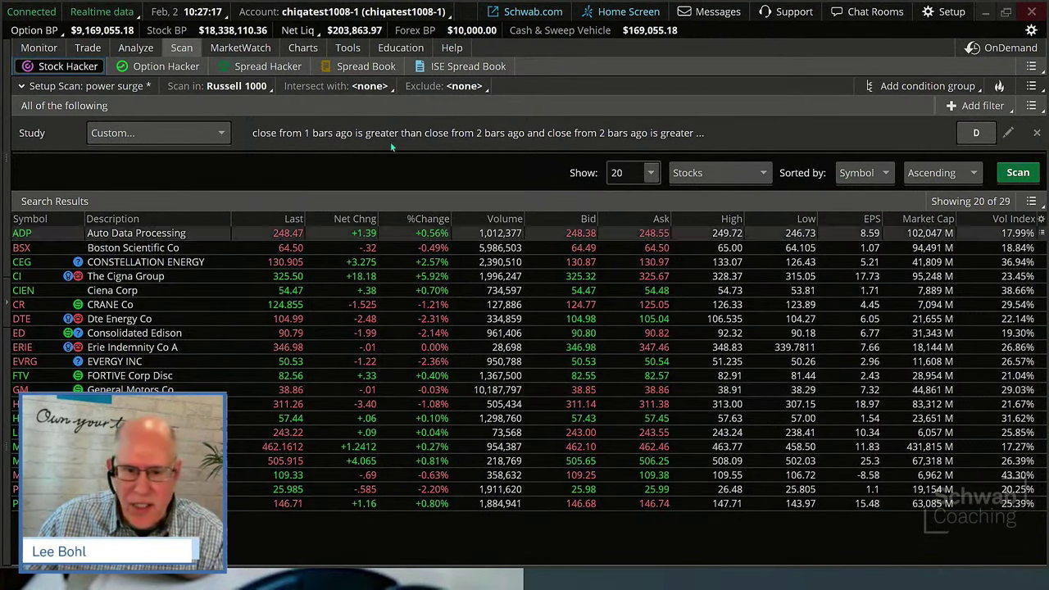
click(312, 49)
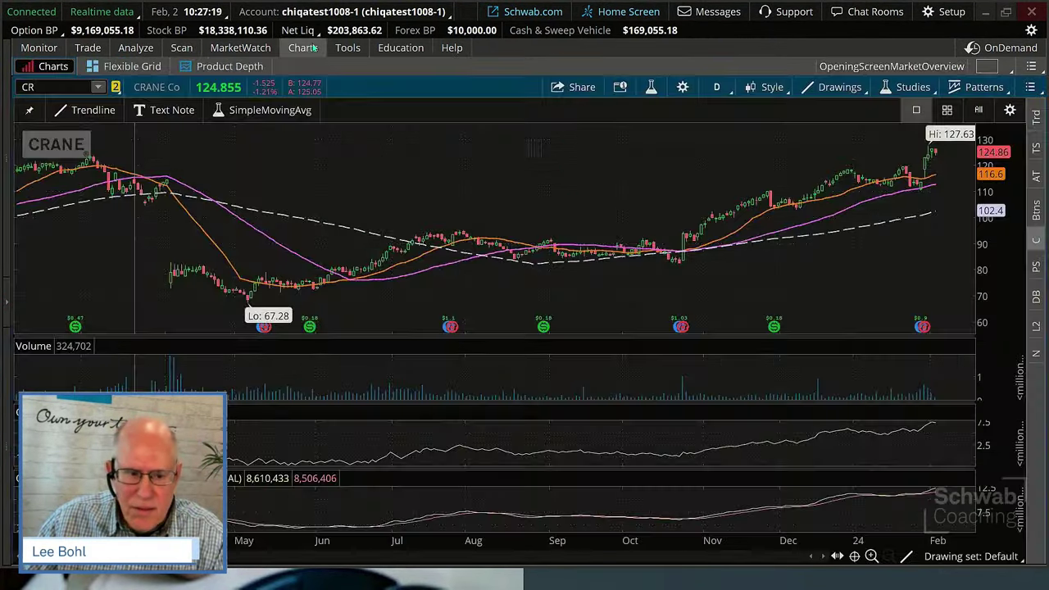
click(47, 87)
key(BackSpace)
text(HCA)
key(Return)
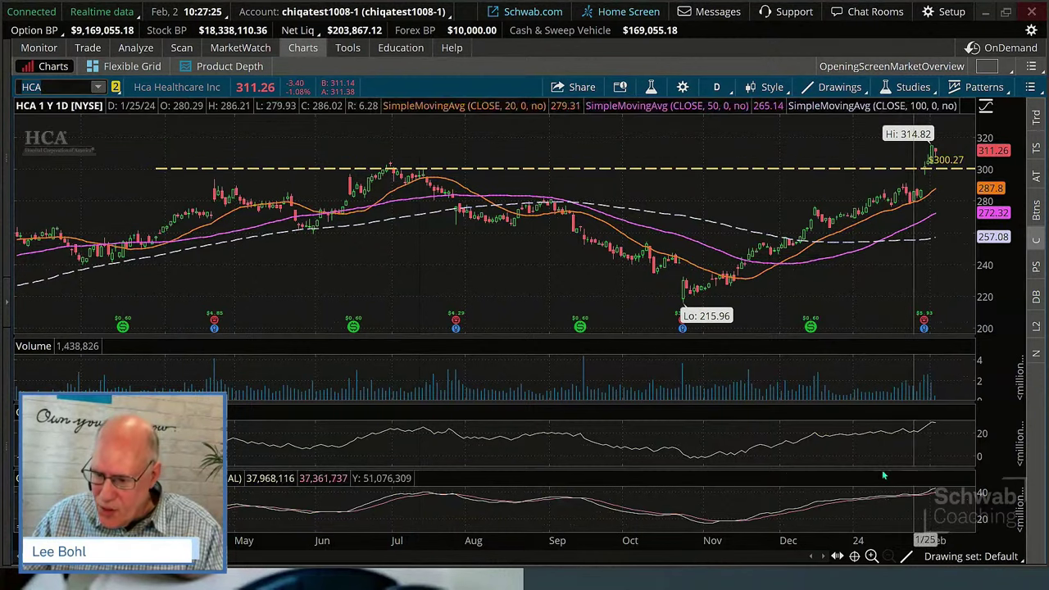
drag(911, 495, 973, 508)
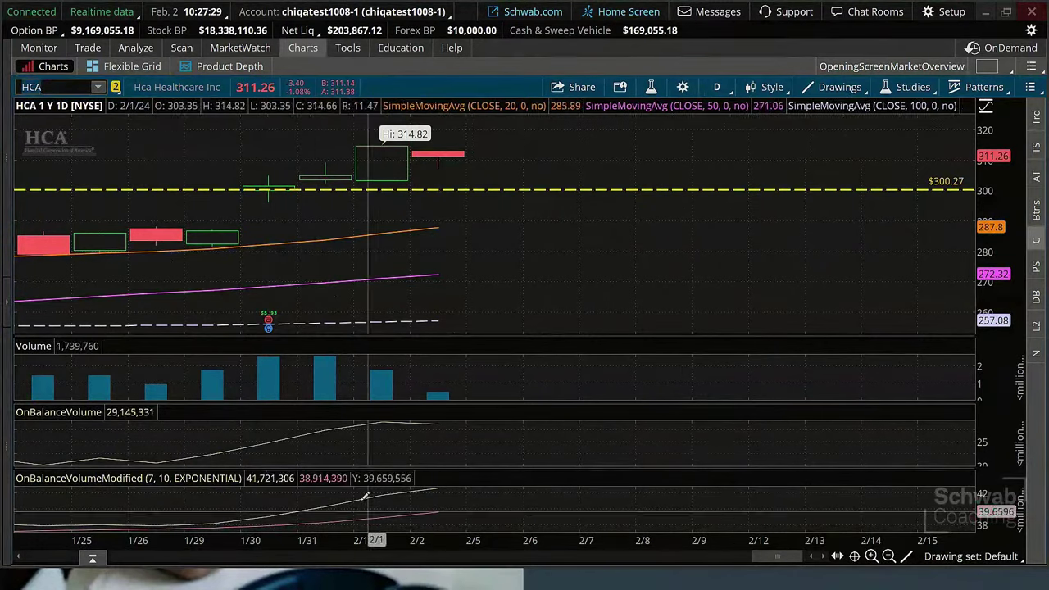
click(888, 557)
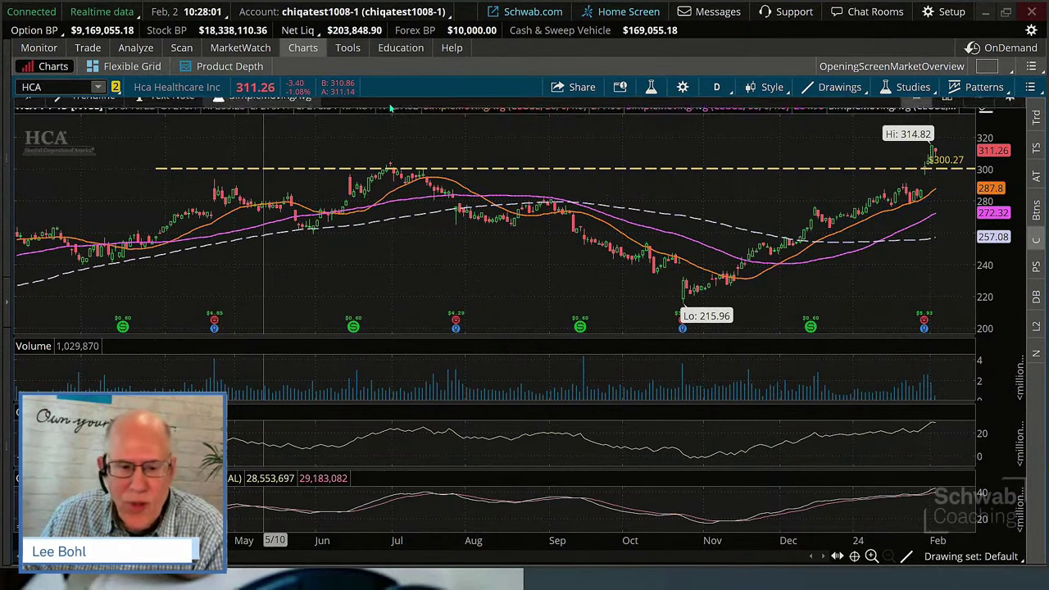
mouse_move(428, 117)
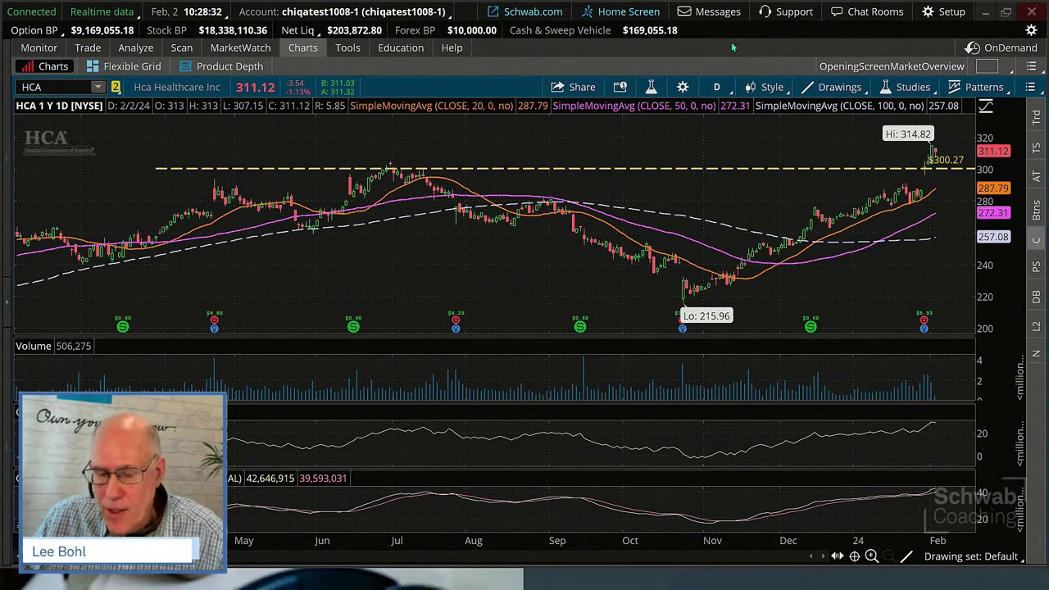
Step: Remove the power surge study filter from the scan and load the personal scan query "rising obv and rising vol"
click(182, 47)
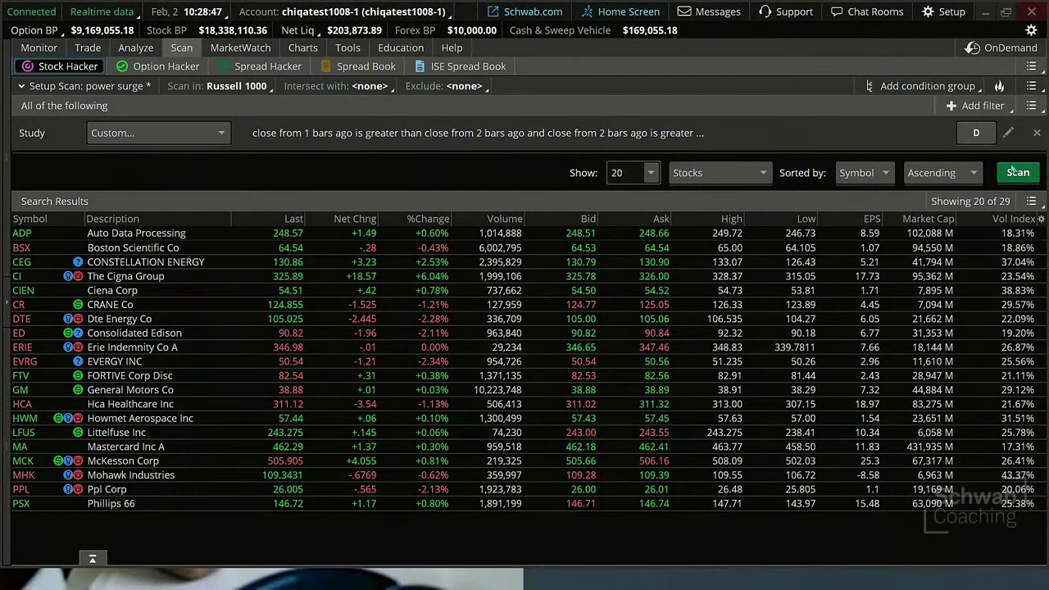
click(1036, 133)
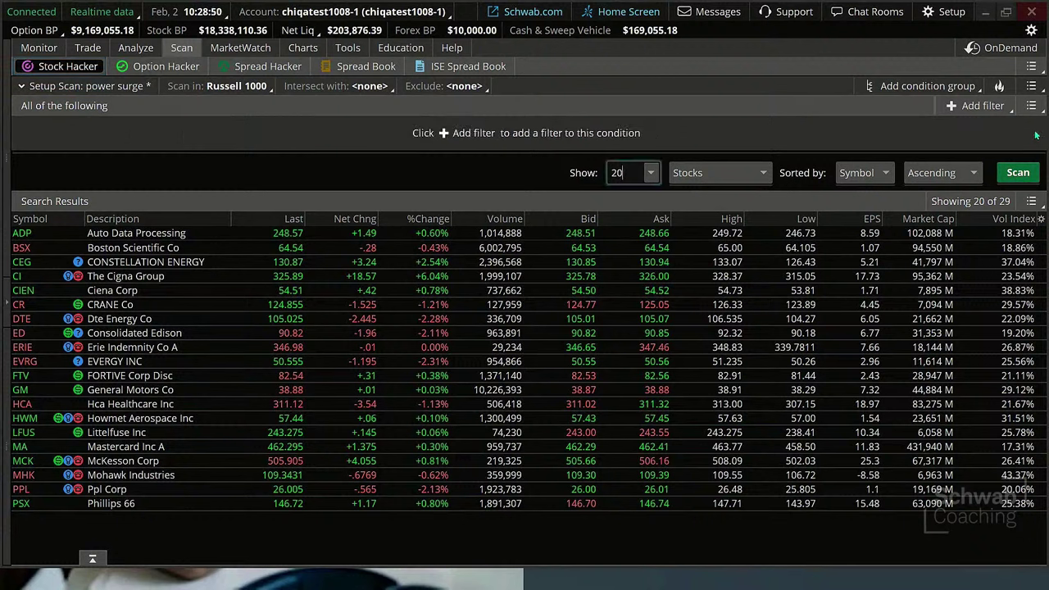
click(1030, 86)
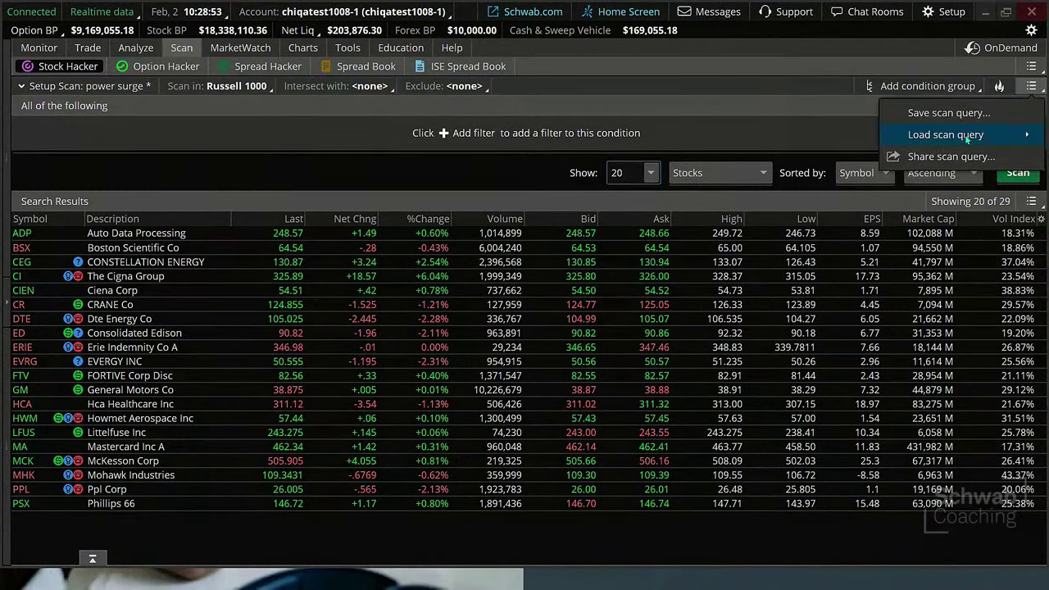
mouse_move(966, 136)
mouse_move(825, 137)
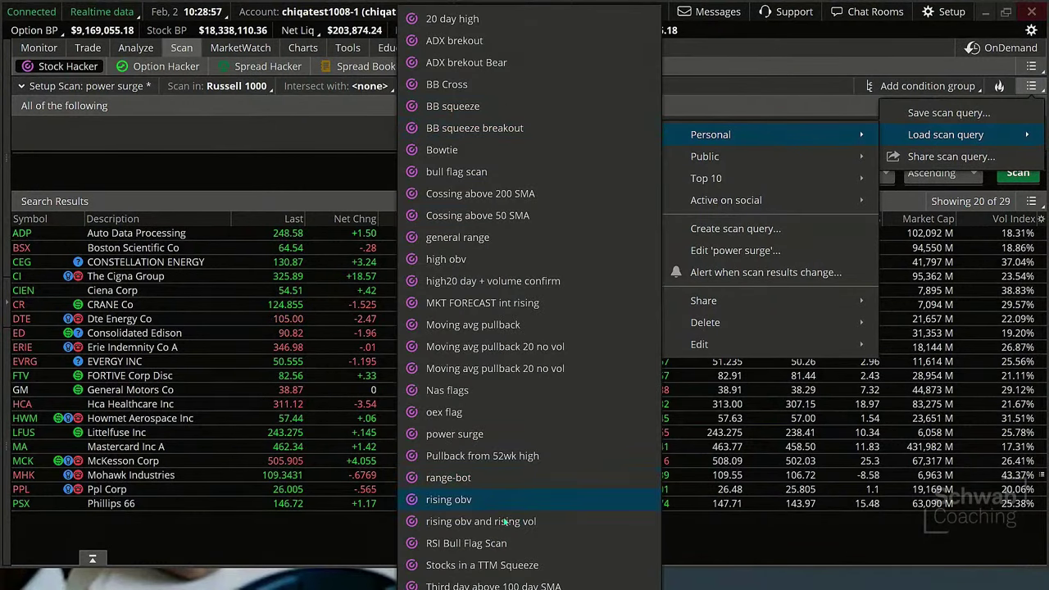
click(509, 522)
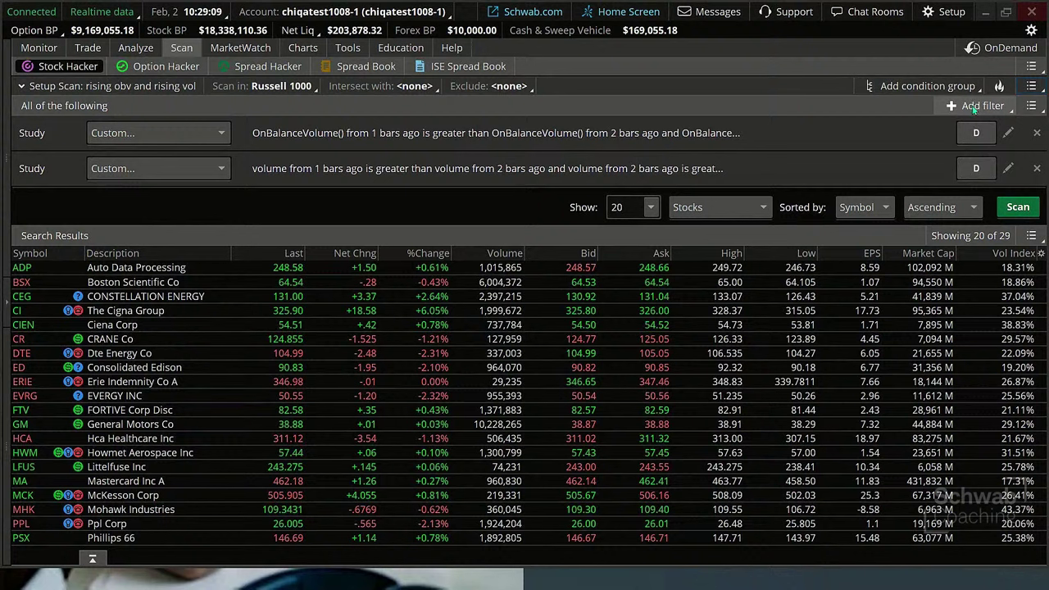
Step: Add a study filter to the scan, delete its default ADXCrossover condition and start a new condition
click(973, 109)
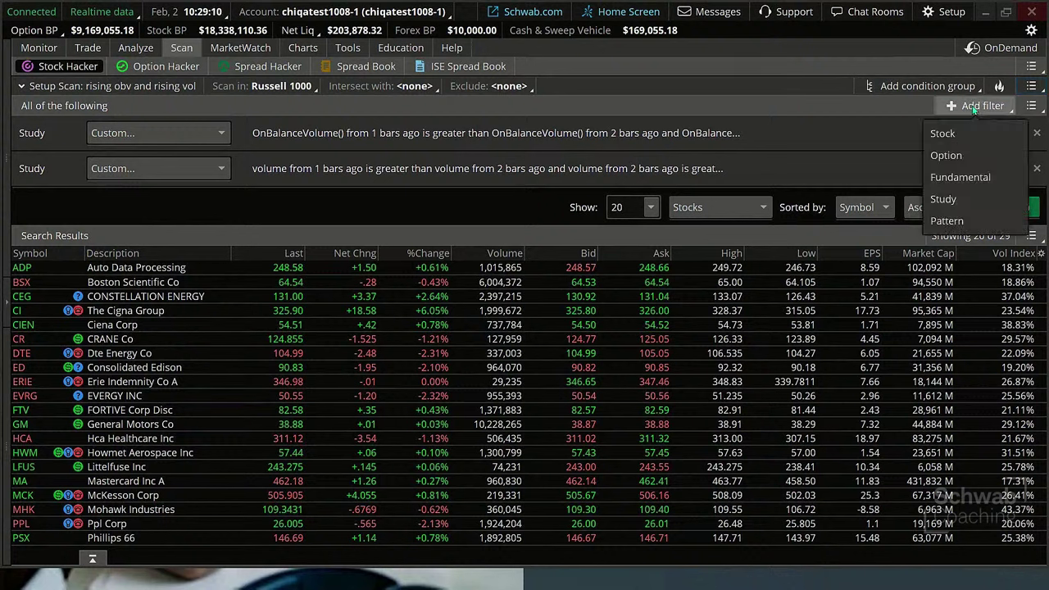
click(942, 200)
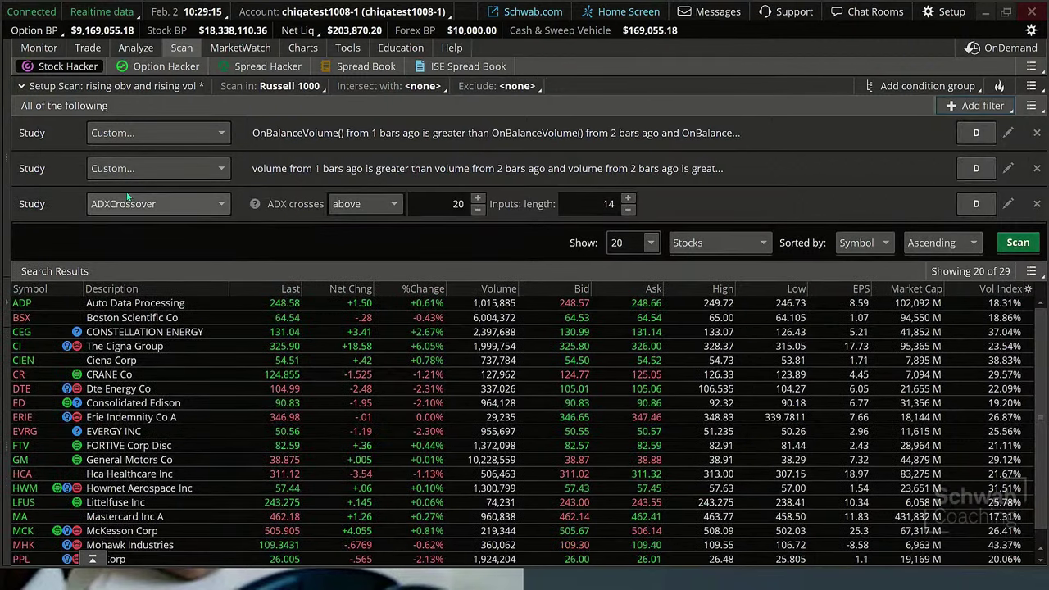
click(1008, 204)
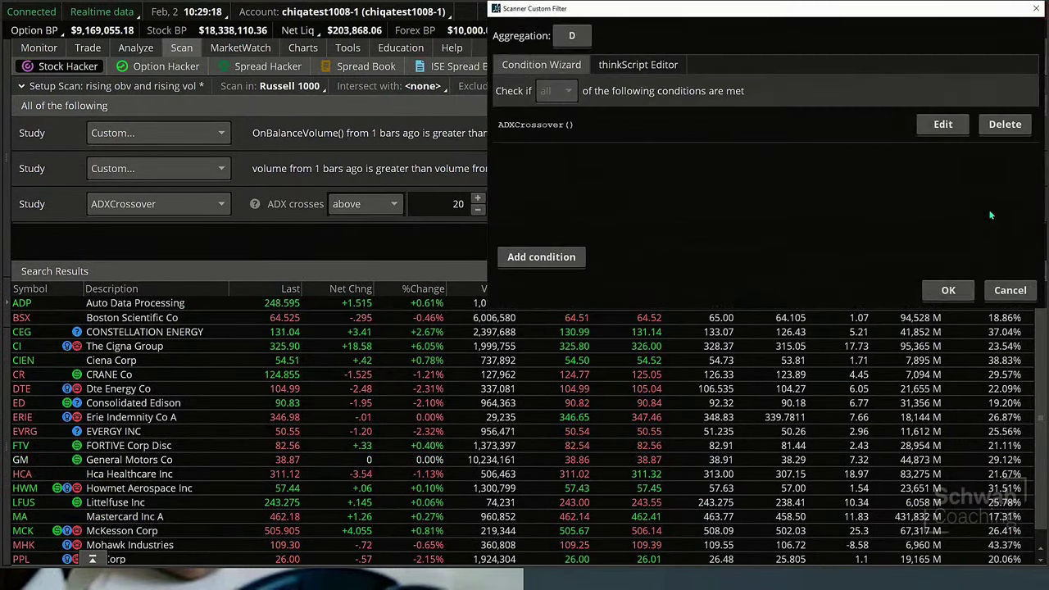
click(1004, 124)
click(529, 257)
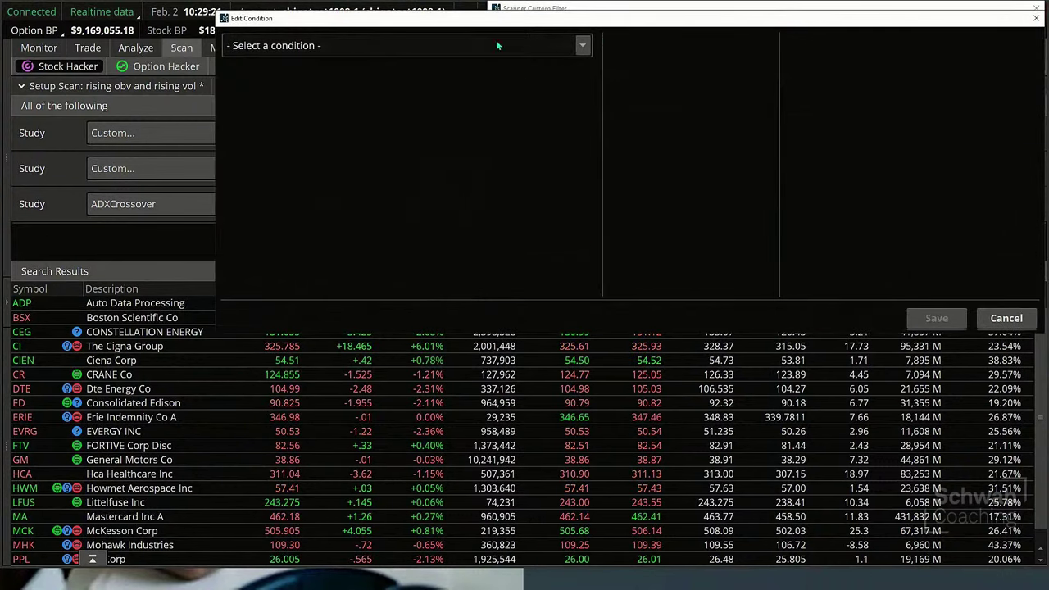
Step: Choose the SimpleMovingAvg study as the first term of the new condition
click(582, 45)
click(239, 99)
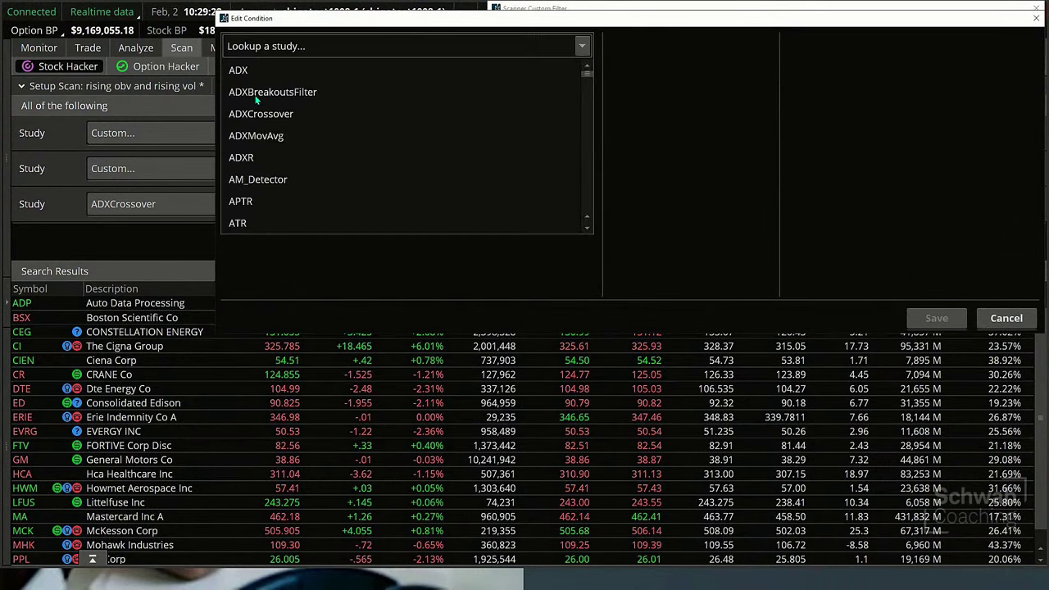
click(280, 45)
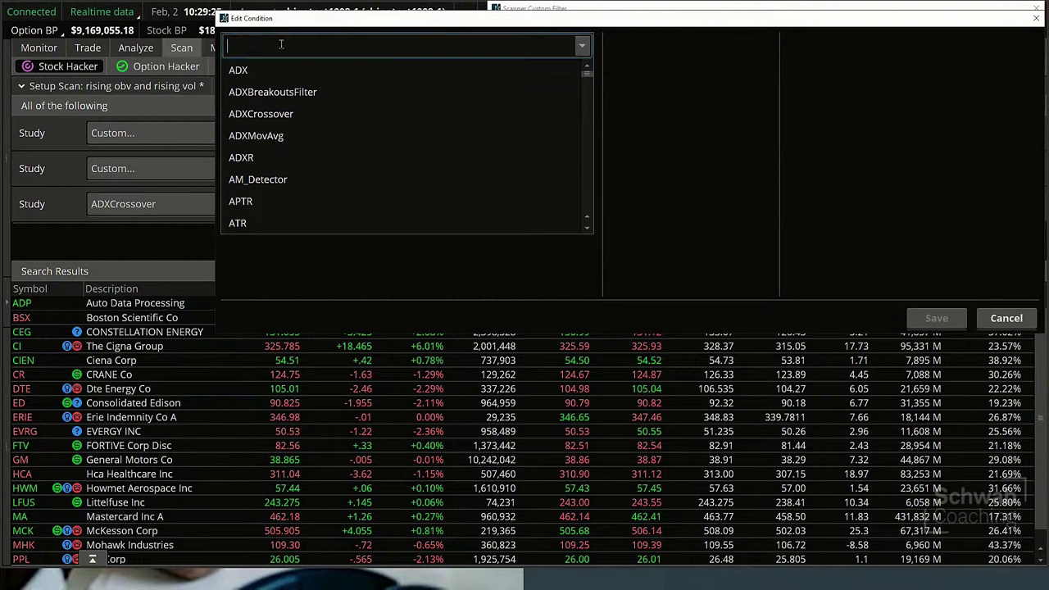
text(sim)
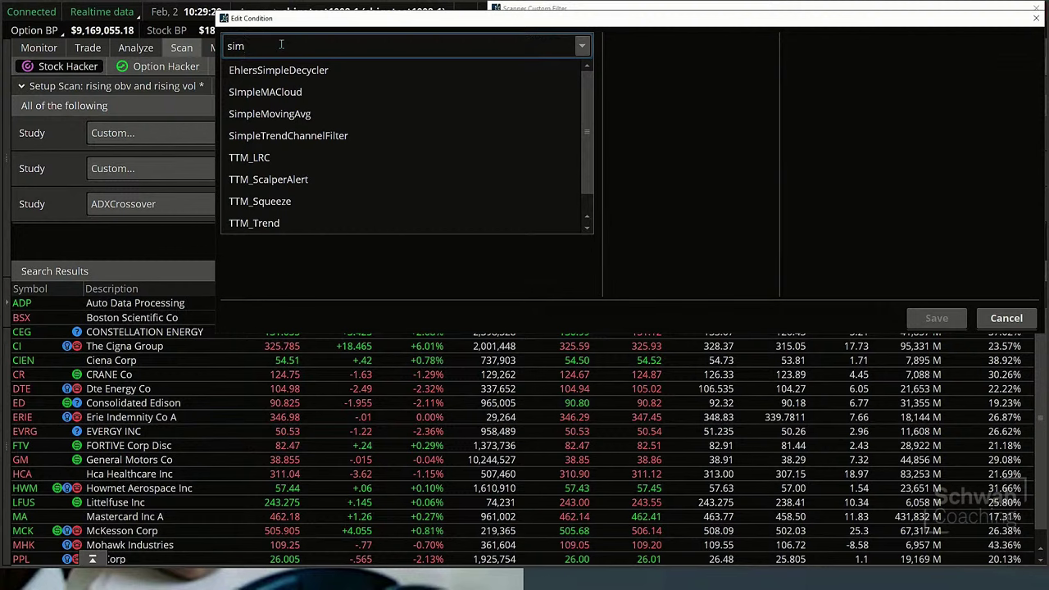
click(285, 115)
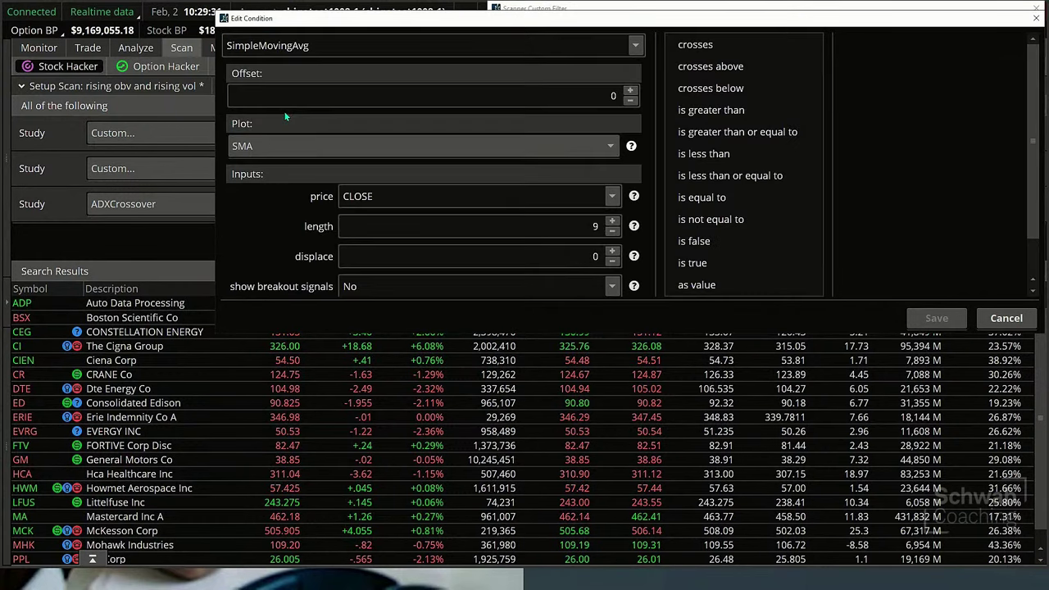
Step: Set the first simple moving average's length to 10
click(603, 224)
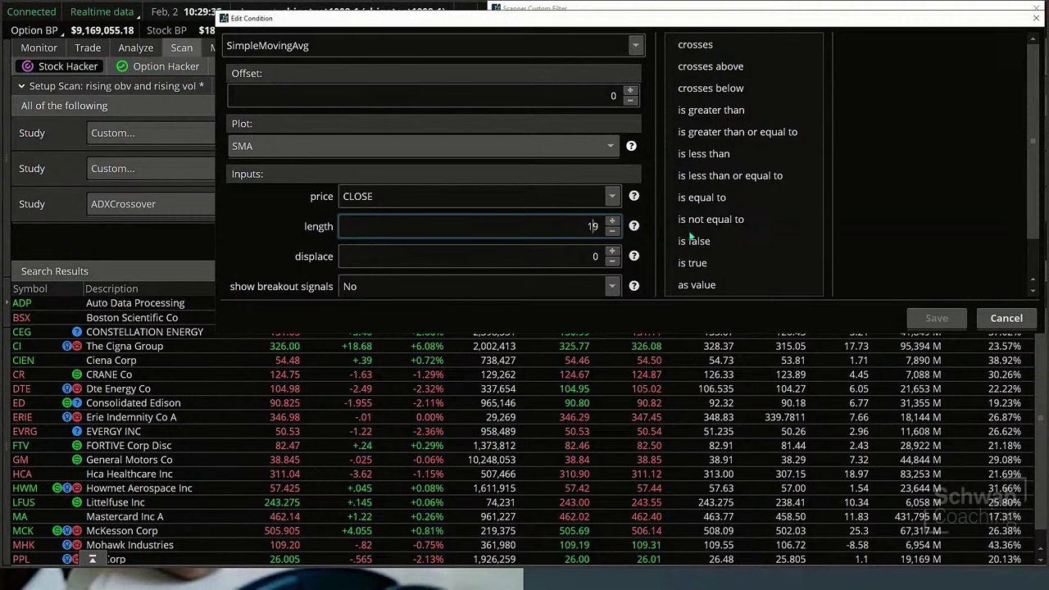
key(ctrl+a)
key(BackSpace)
text(10)
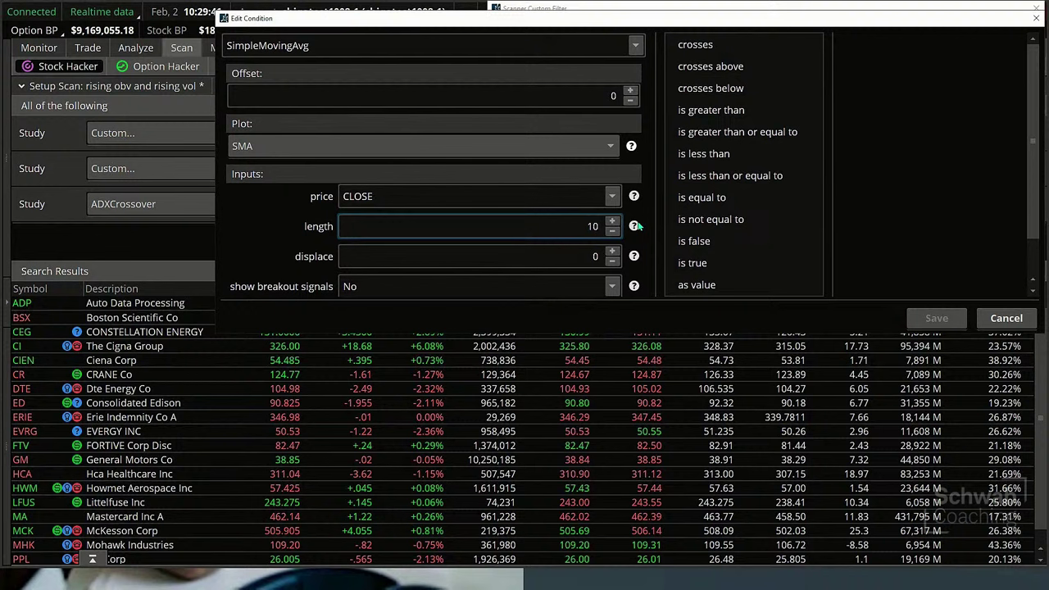
click(526, 143)
click(508, 20)
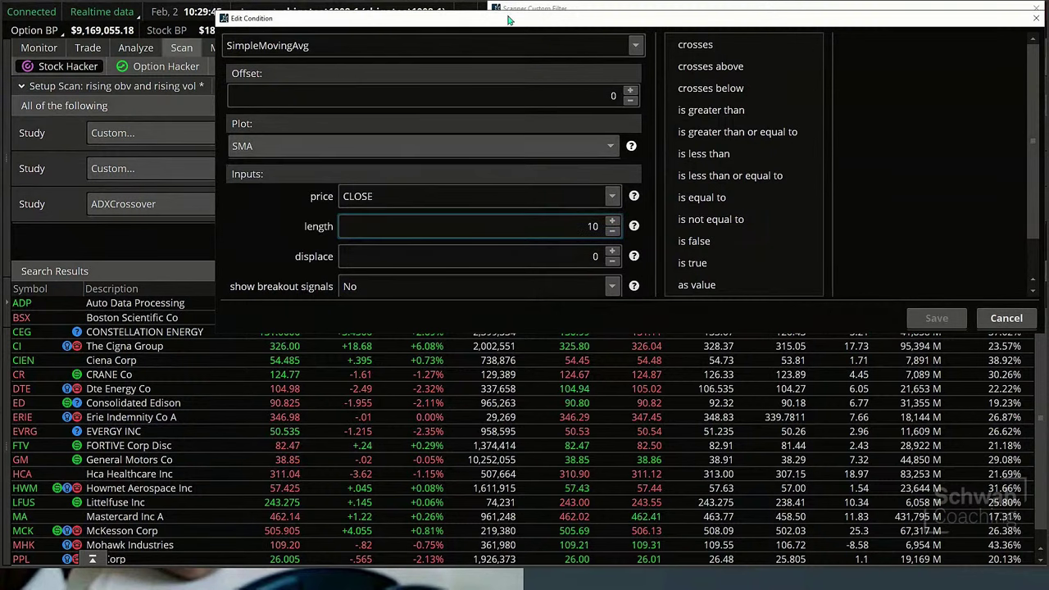
click(421, 226)
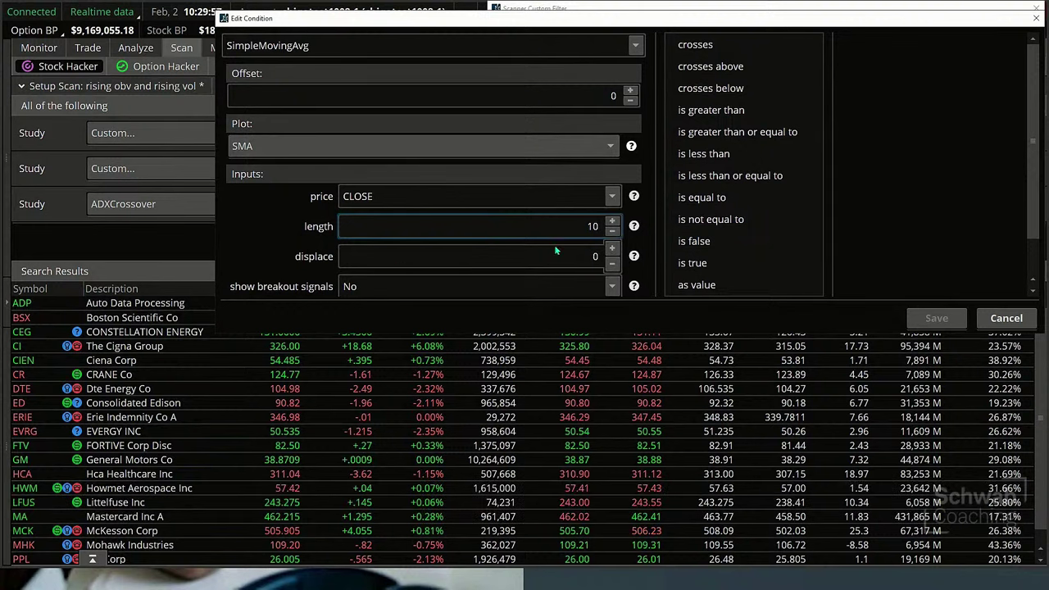
Step: Require the 10-period average to be greater than a second SimpleMovingAvg study with a length of 20
click(724, 116)
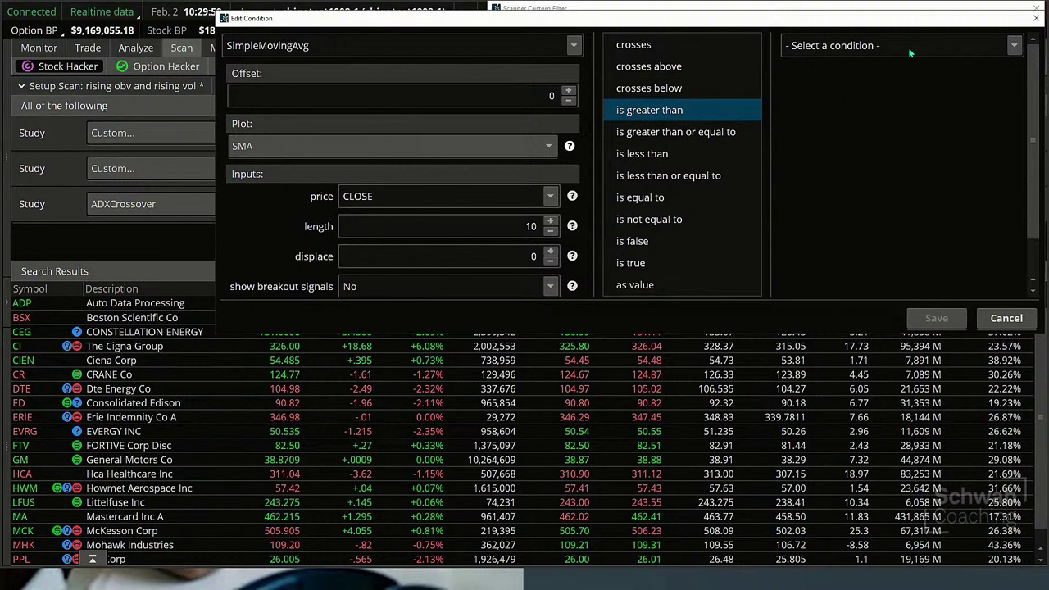
click(1014, 46)
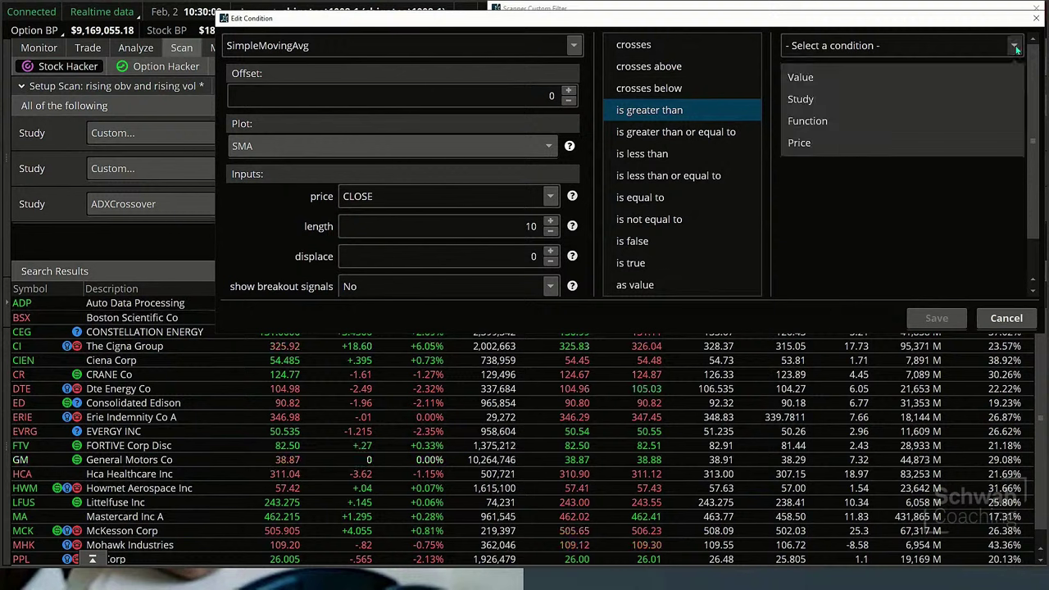
click(829, 101)
click(859, 47)
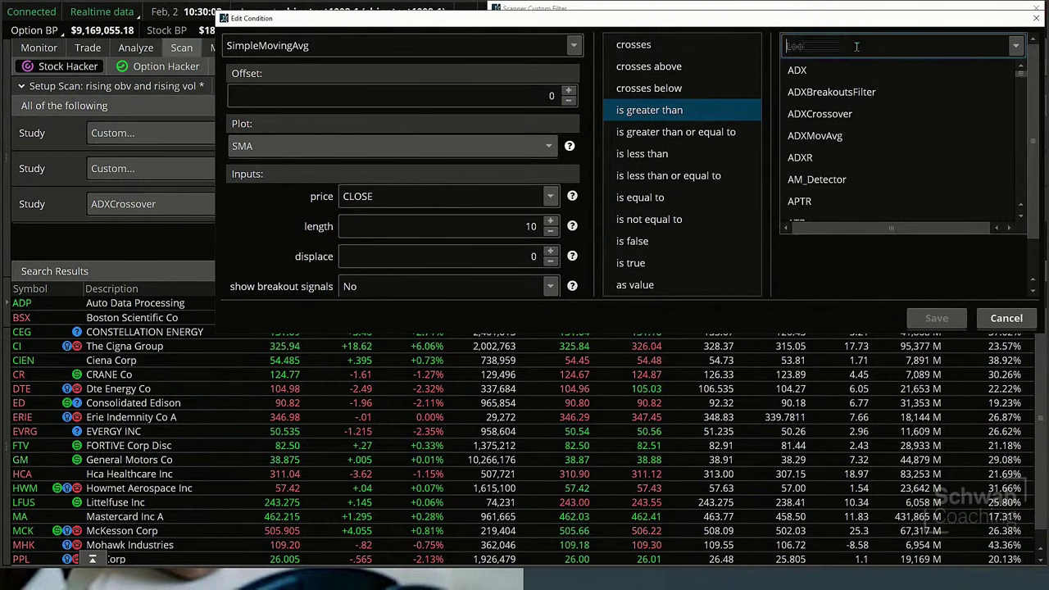
text(sim)
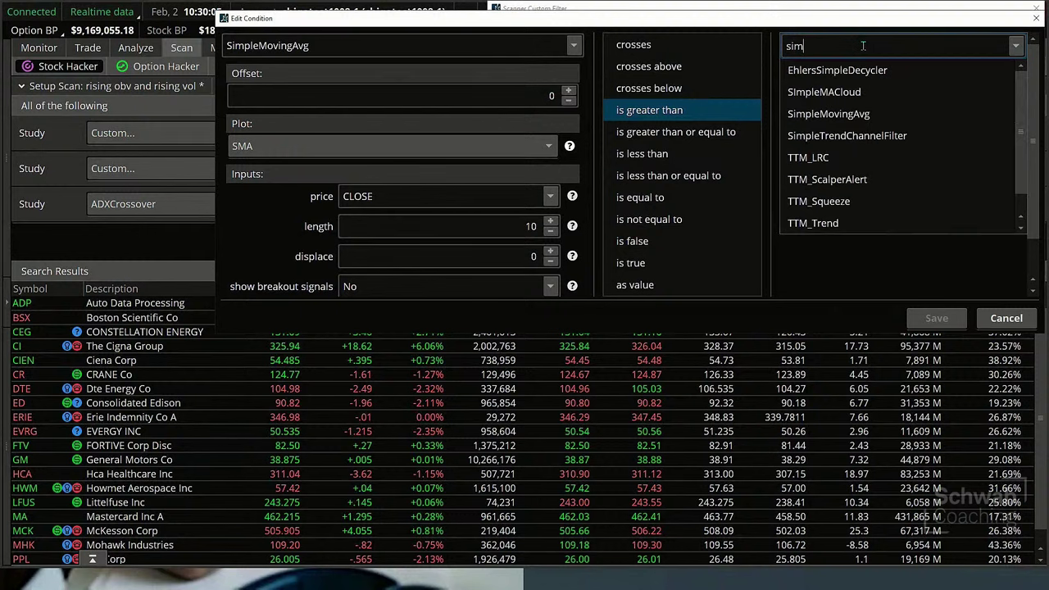
click(847, 114)
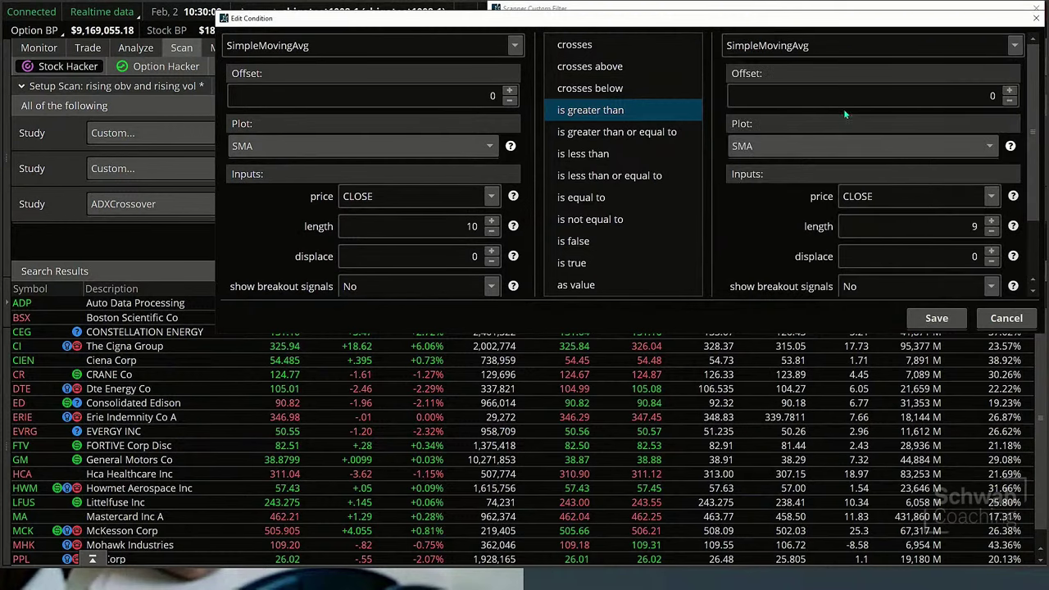
click(976, 227)
text(20)
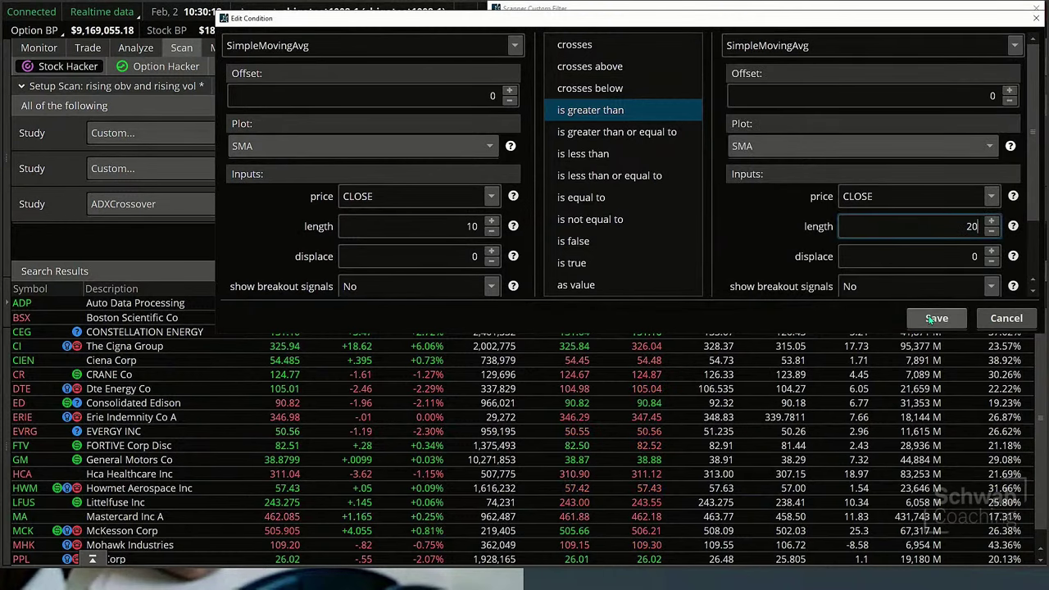
Step: Save the 10-over-20 moving average condition, apply the custom filter and run the scan on the Russell 1000
click(934, 318)
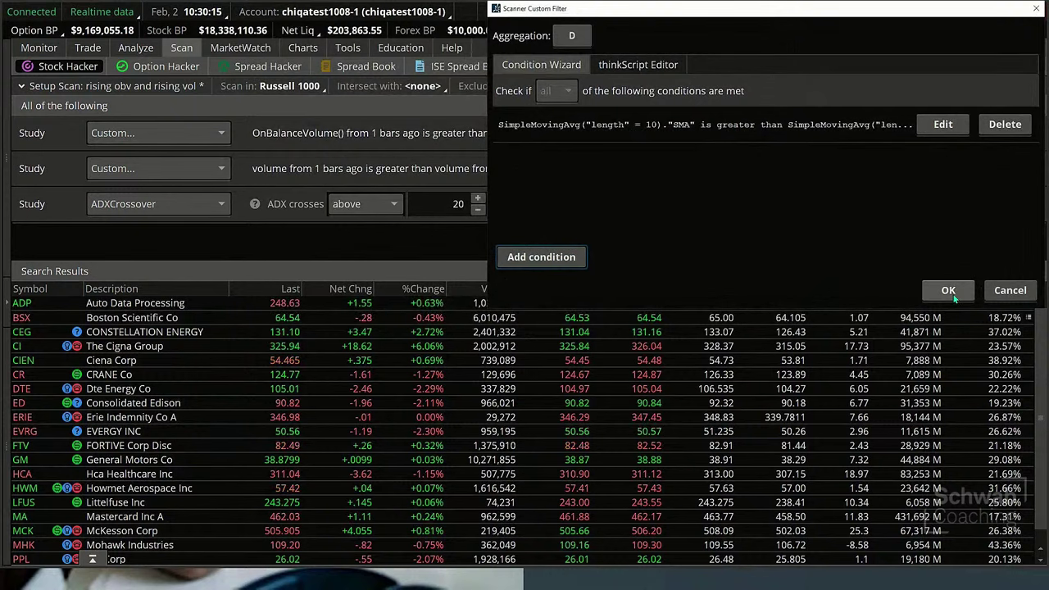
click(947, 290)
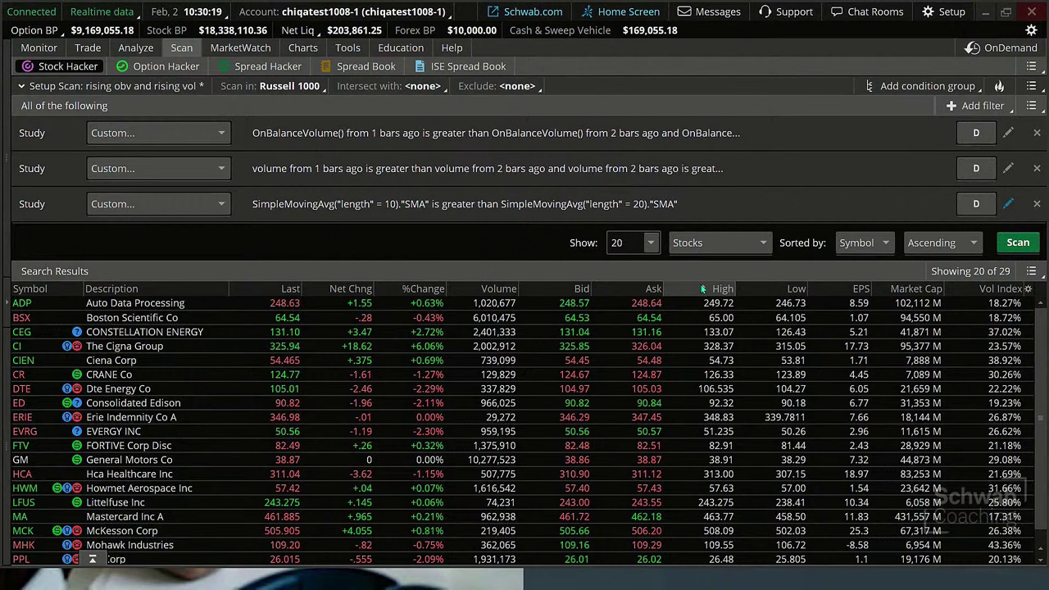
click(1017, 243)
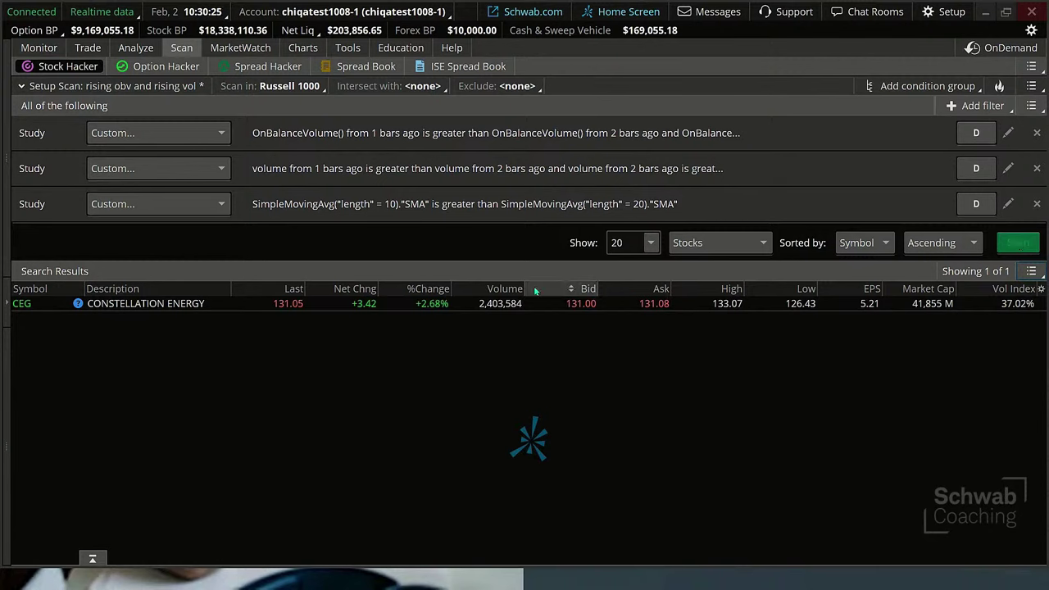
Step: Switch to the charts and load the chart for CEG
click(302, 47)
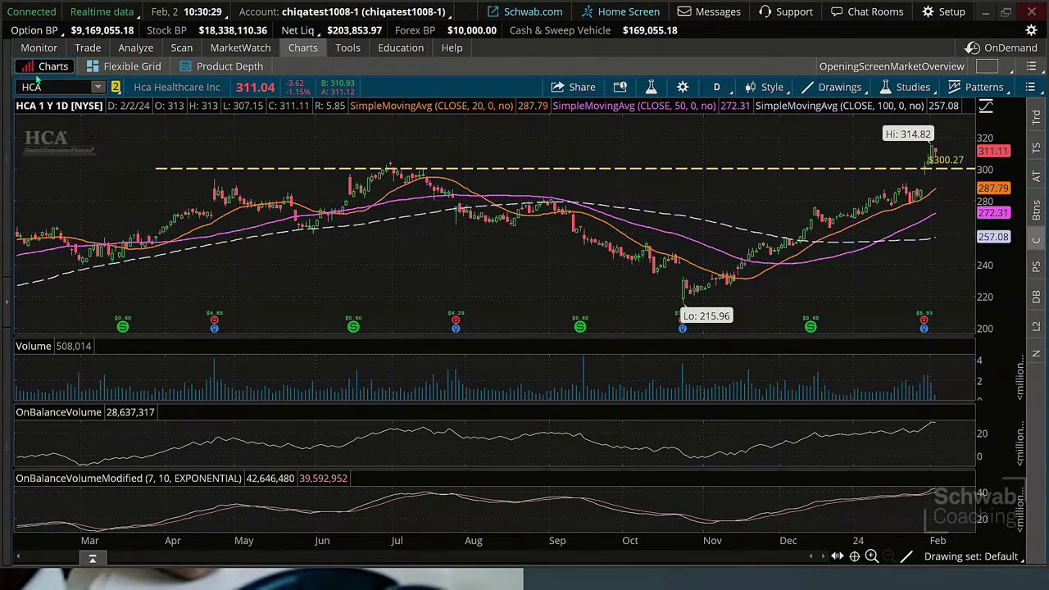
click(45, 85)
text(C)
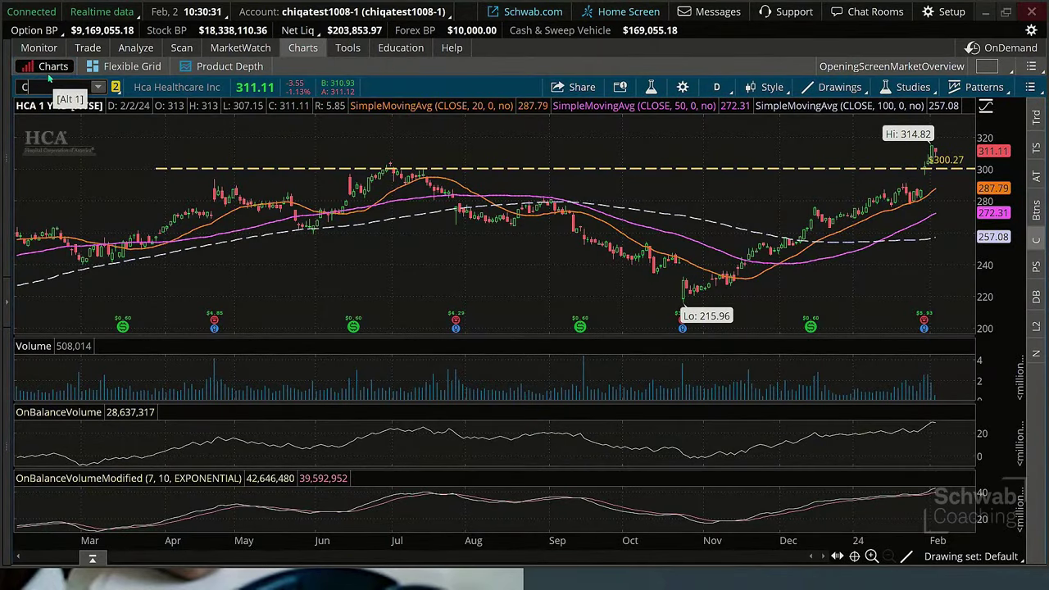
text(EG)
key(Return)
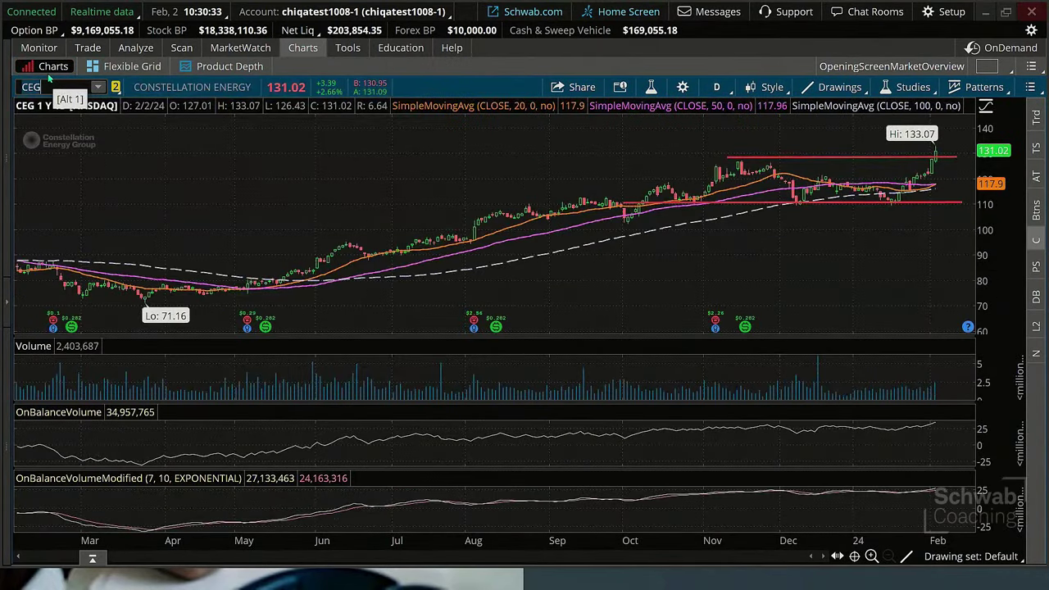
Step: Examine the recent daily price action, set the CEG chart to the 3-year weekly time frame and compress its price scale
drag(429, 245, 950, 297)
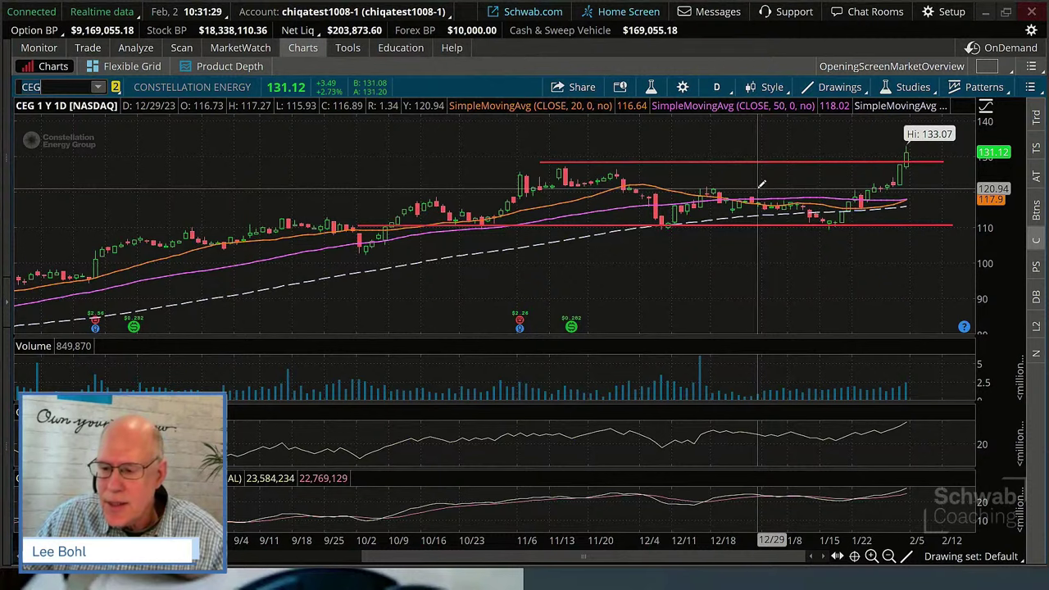
click(715, 86)
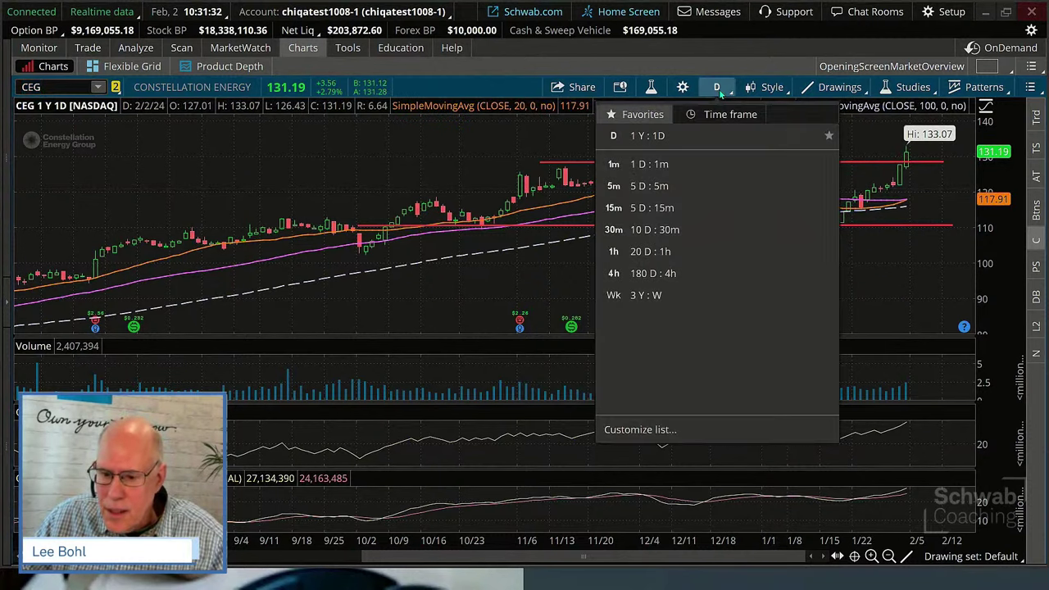
click(651, 295)
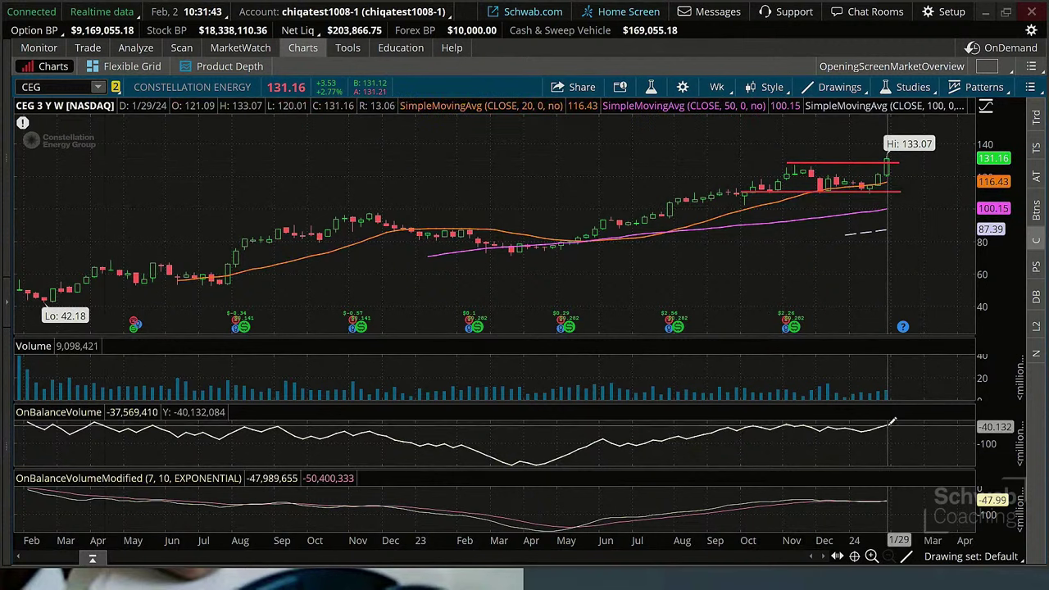
drag(1001, 230, 1002, 248)
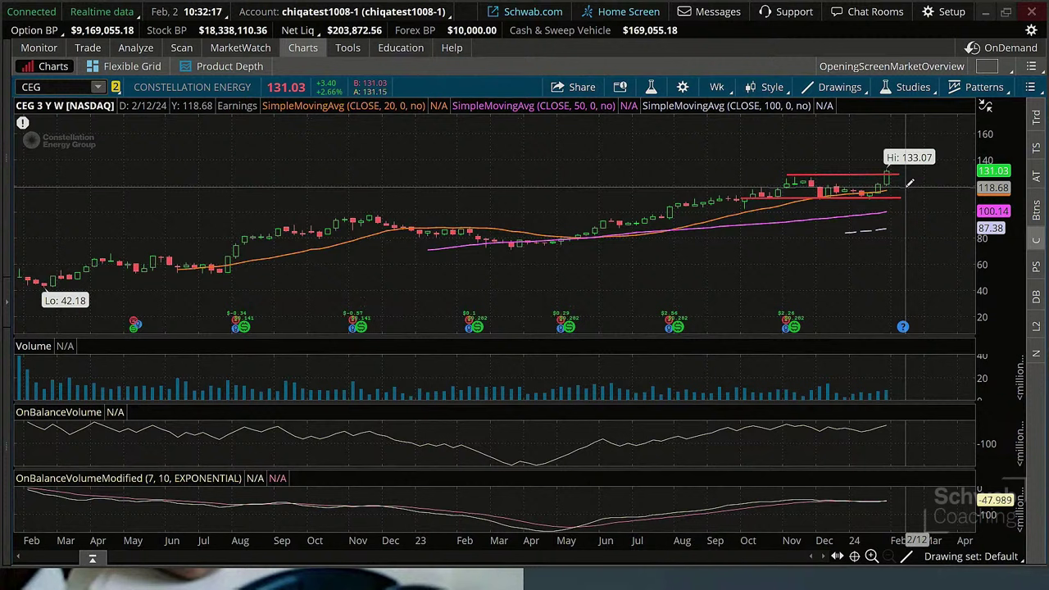
Step: Create a custom buy order with an attached stop for CEG from the chart
right_click(599, 174)
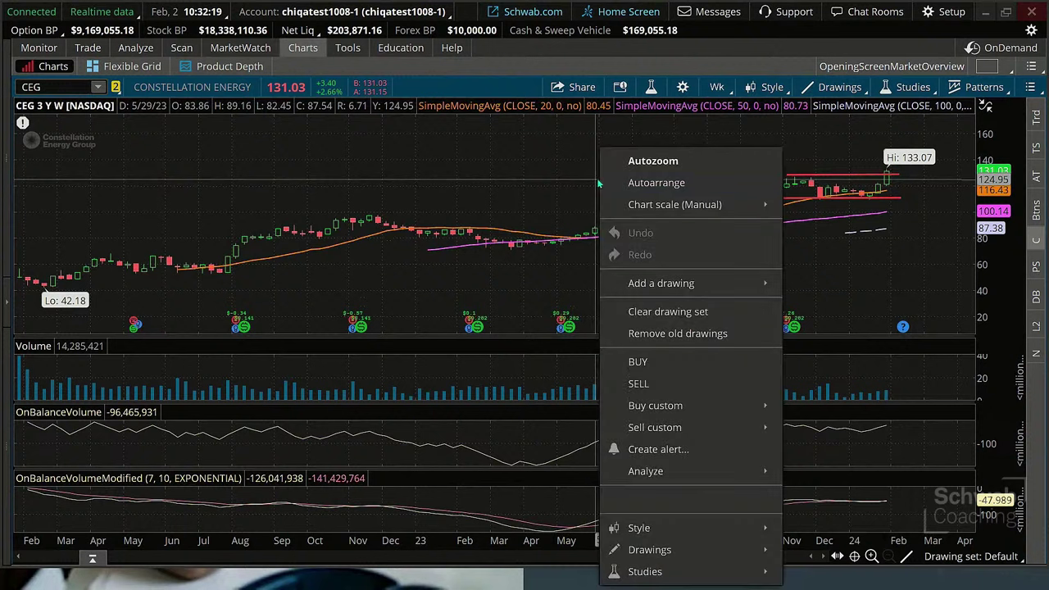
mouse_move(657, 407)
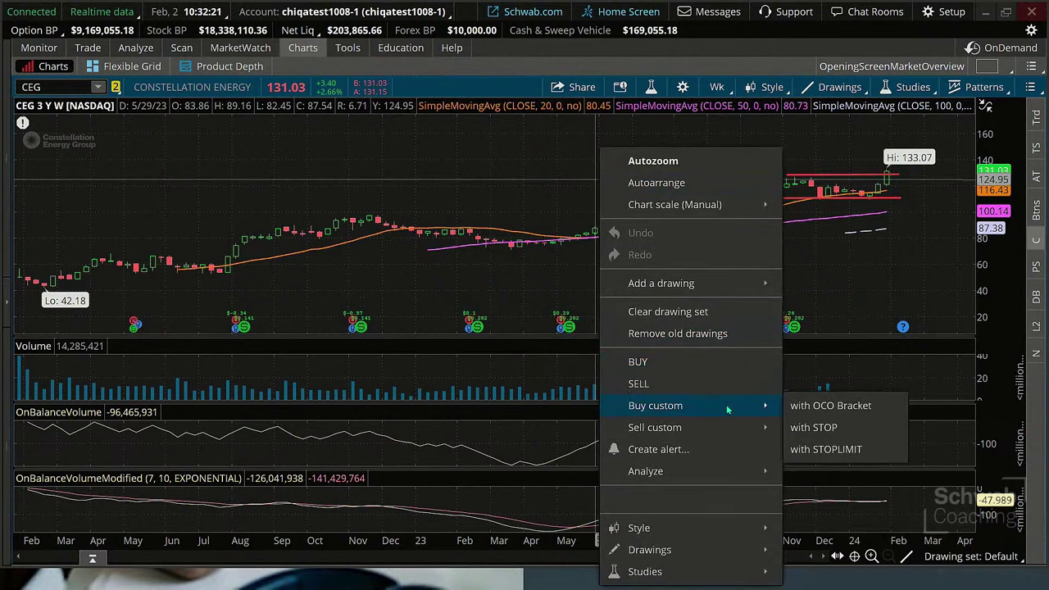
click(822, 429)
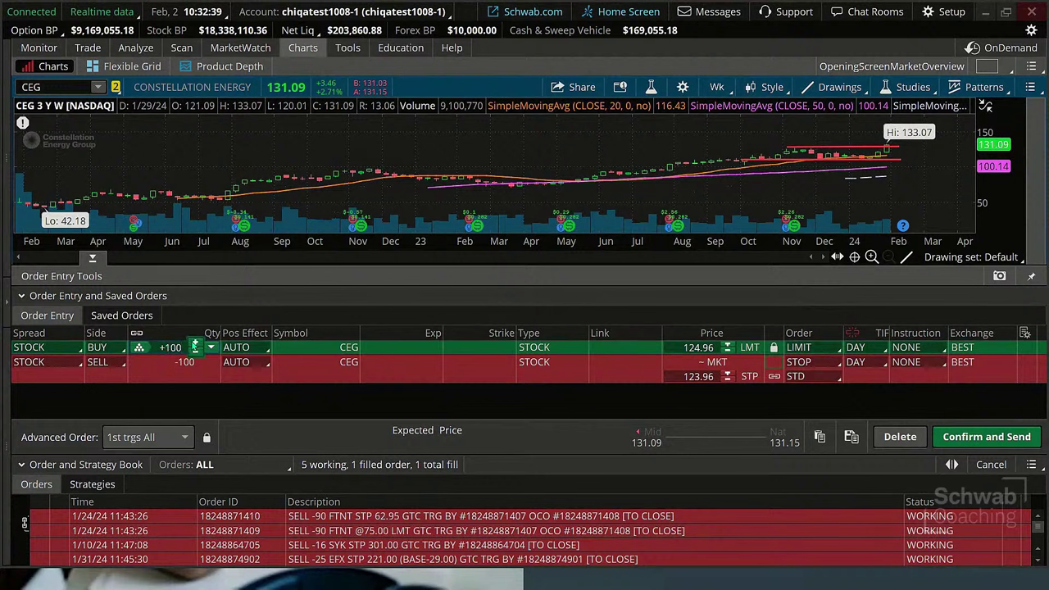
Step: Set the order quantity to 40 shares and the buy leg's order type to MARKET
key(BackSpace)
key(BackSpace)
key(BackSpace)
text(40)
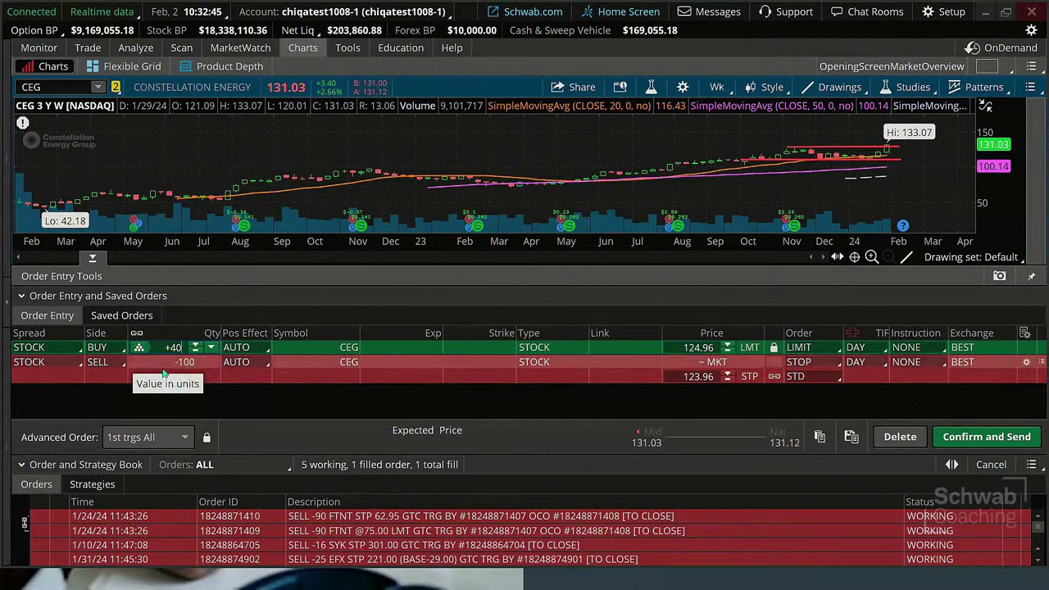
click(197, 366)
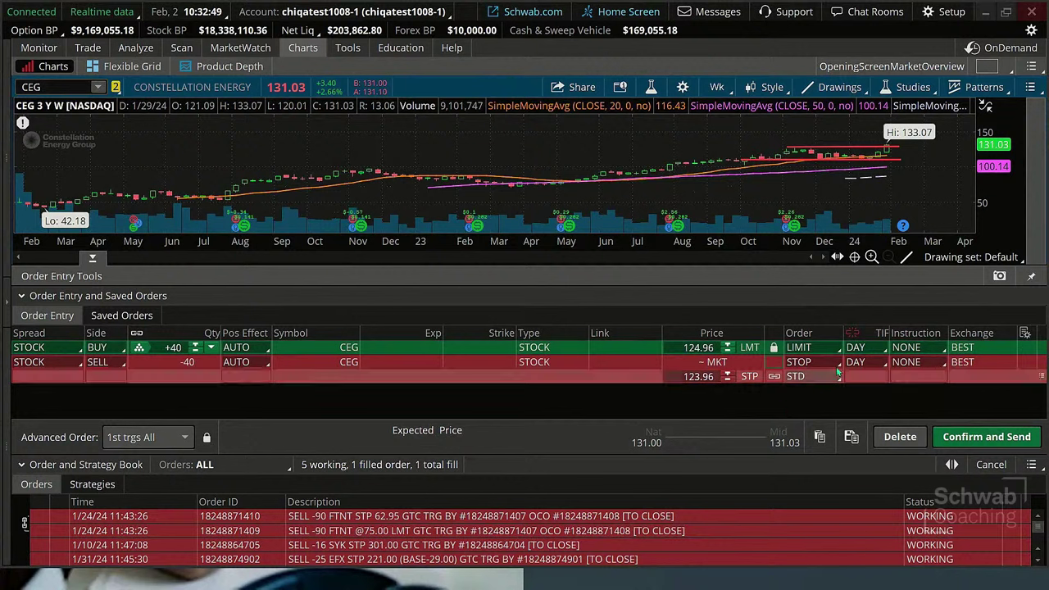
click(814, 349)
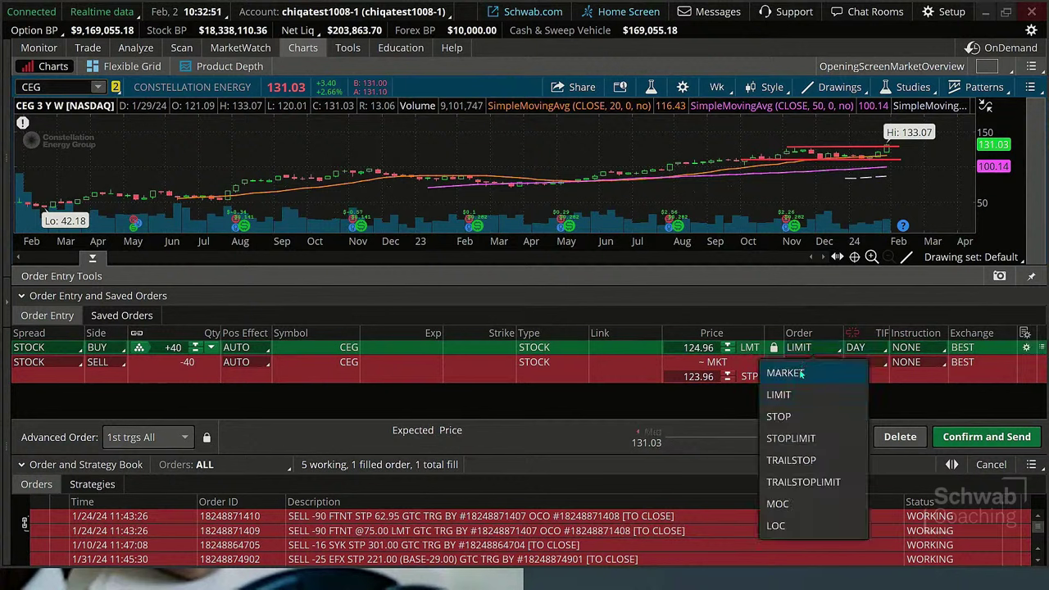
click(802, 373)
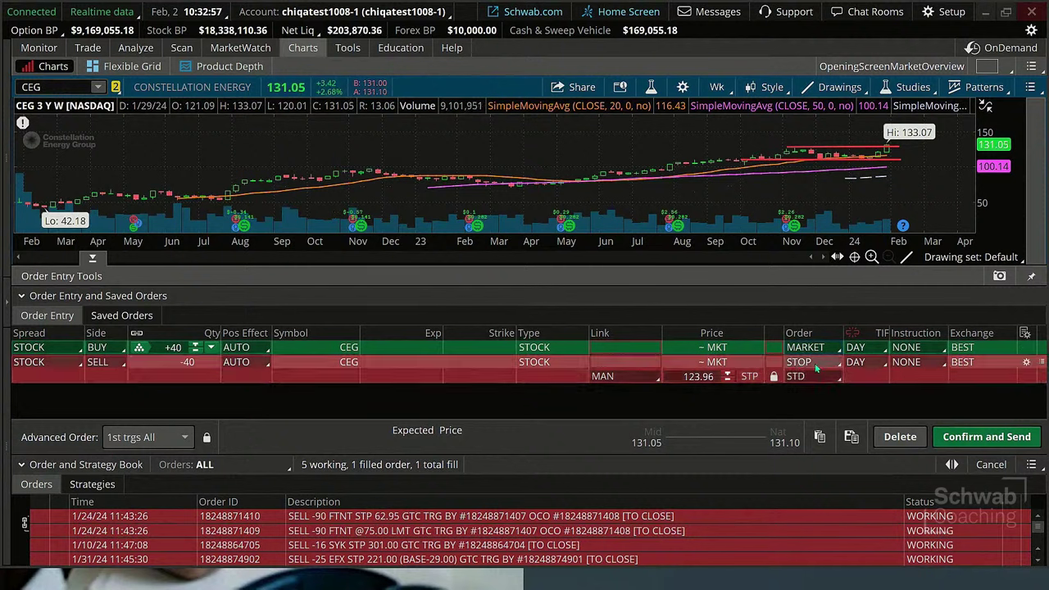
Step: Set the sell stop's time in force to GTC and its stop price to 118.68
click(866, 364)
click(852, 409)
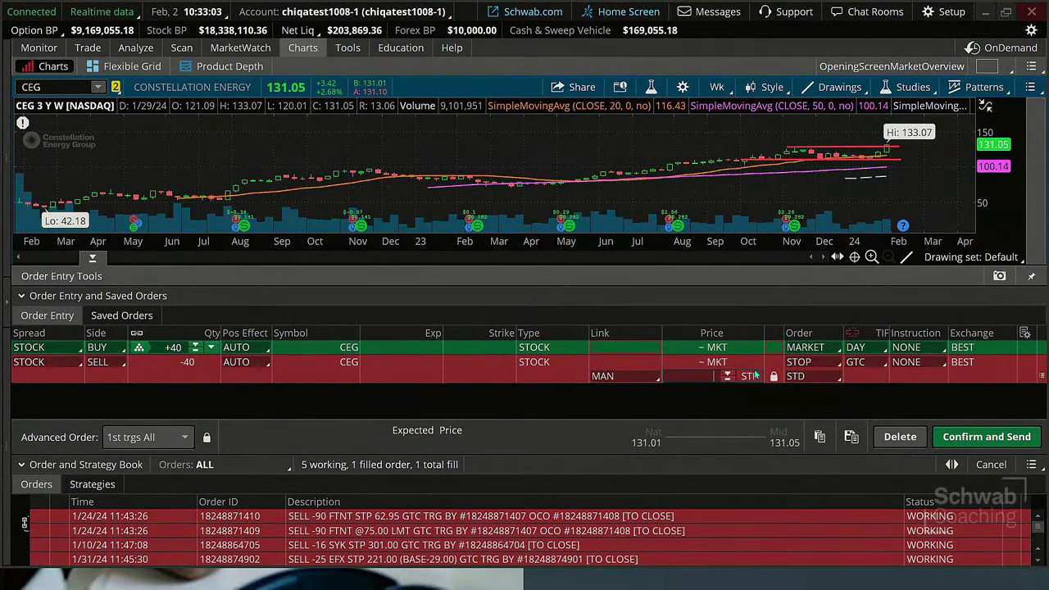
text(118.68)
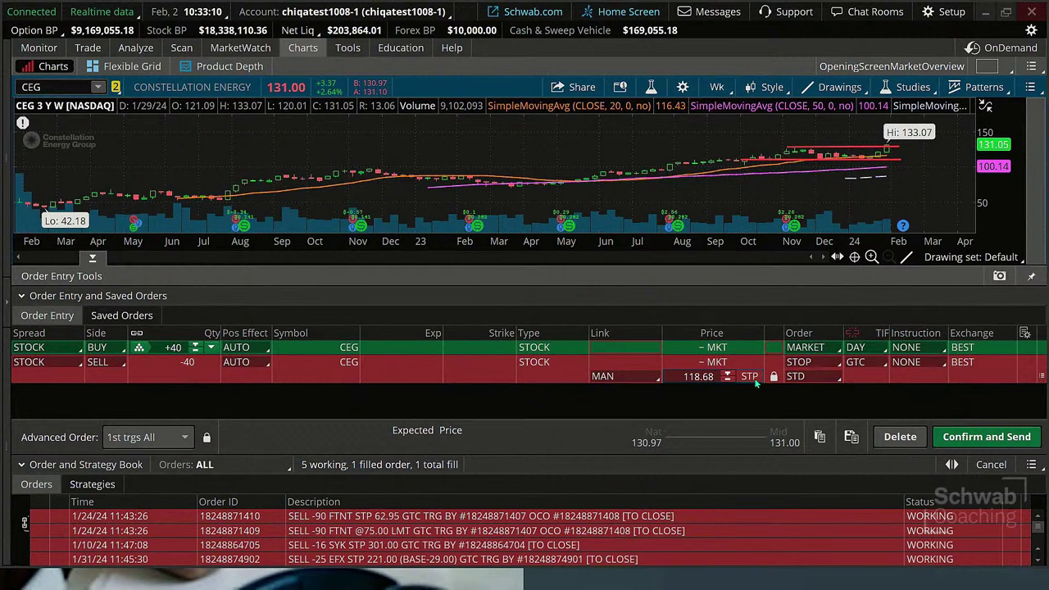
Step: Add the note "based on volume pattern and 10 above 20" to the order confirmation and send the CEG order
click(987, 438)
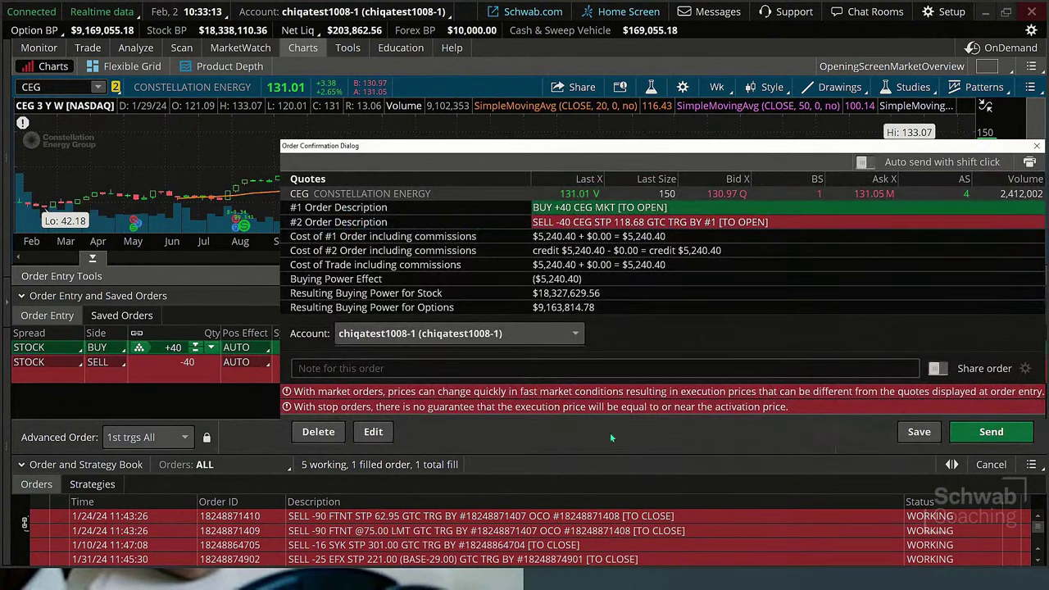
click(337, 369)
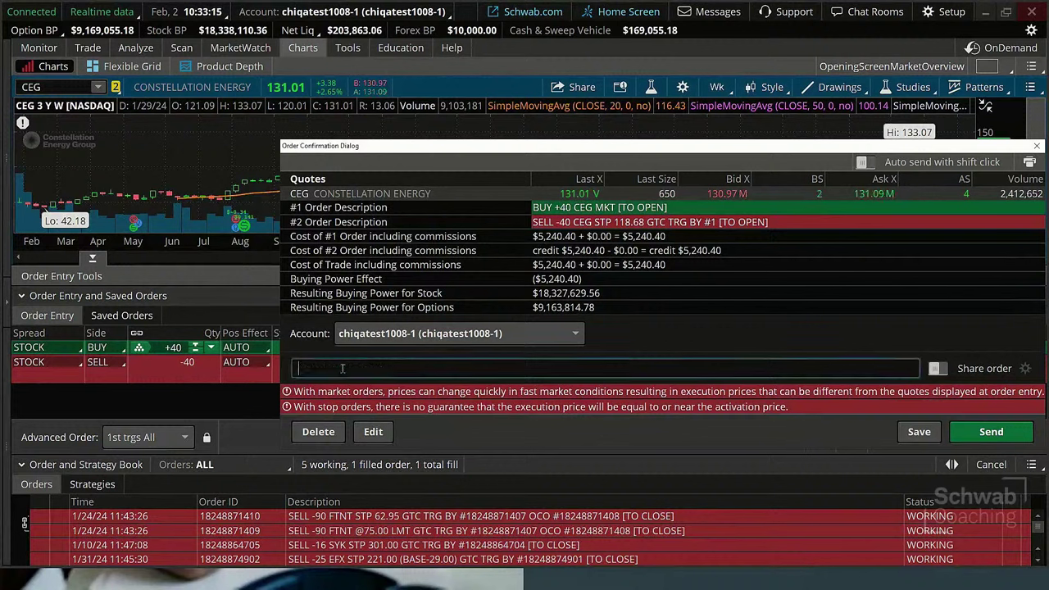
text(based on volume)
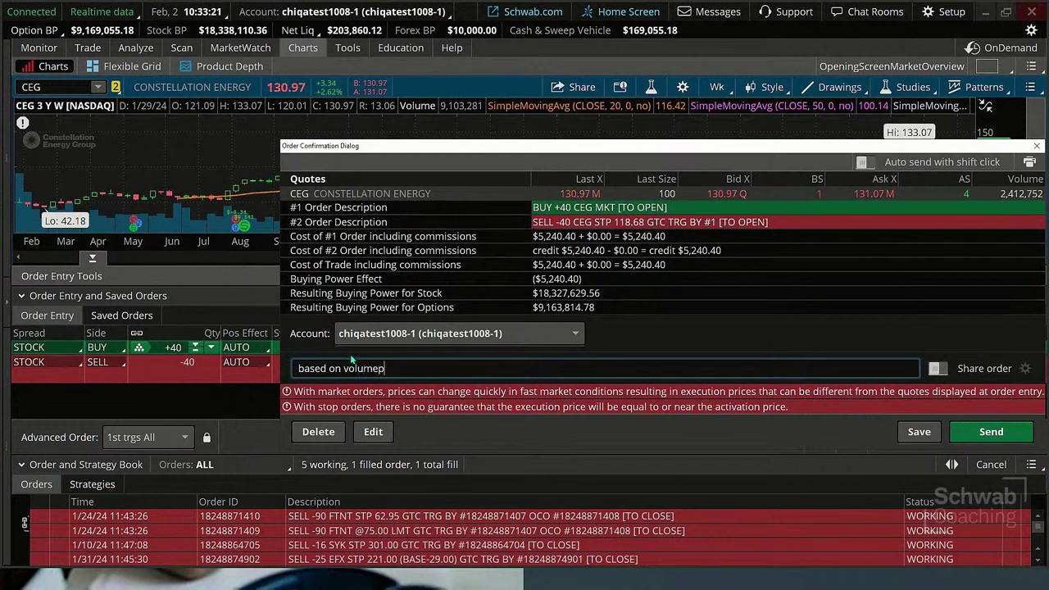
text( pa)
key(BackSpace)
text(pattern and)
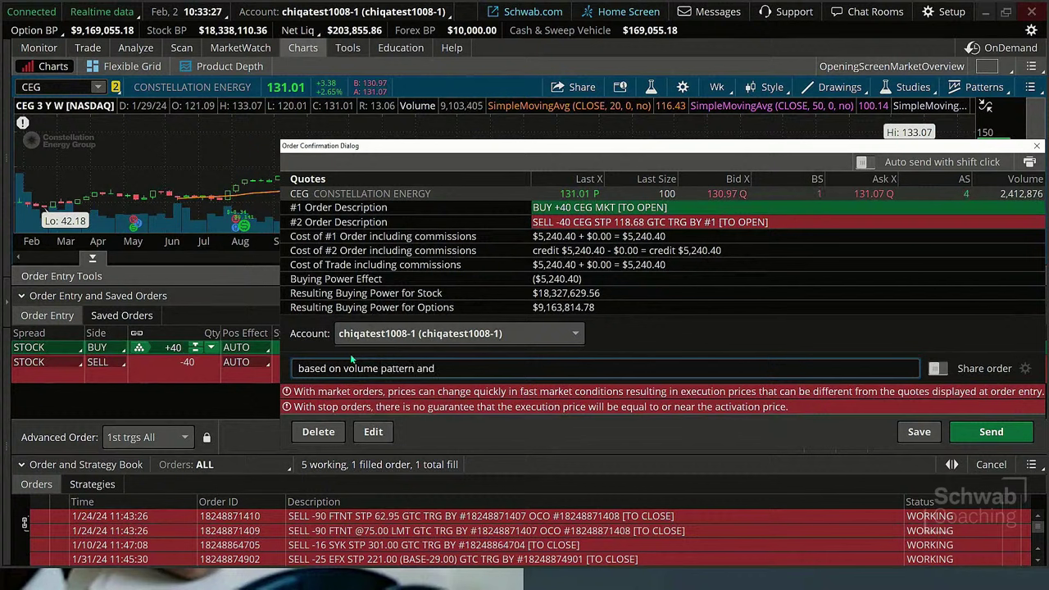
text( 10 above 20)
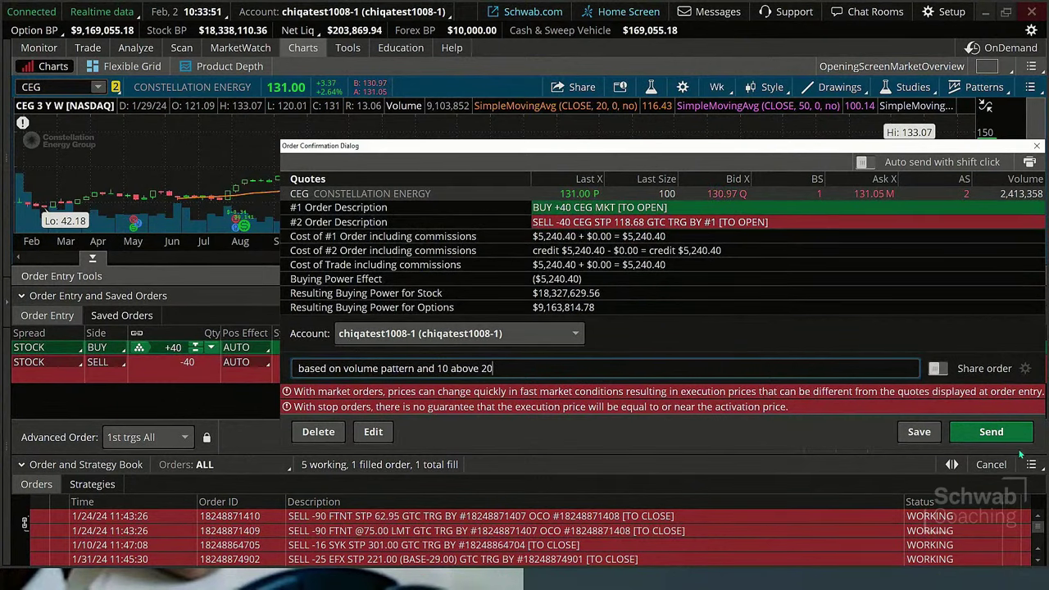
click(991, 432)
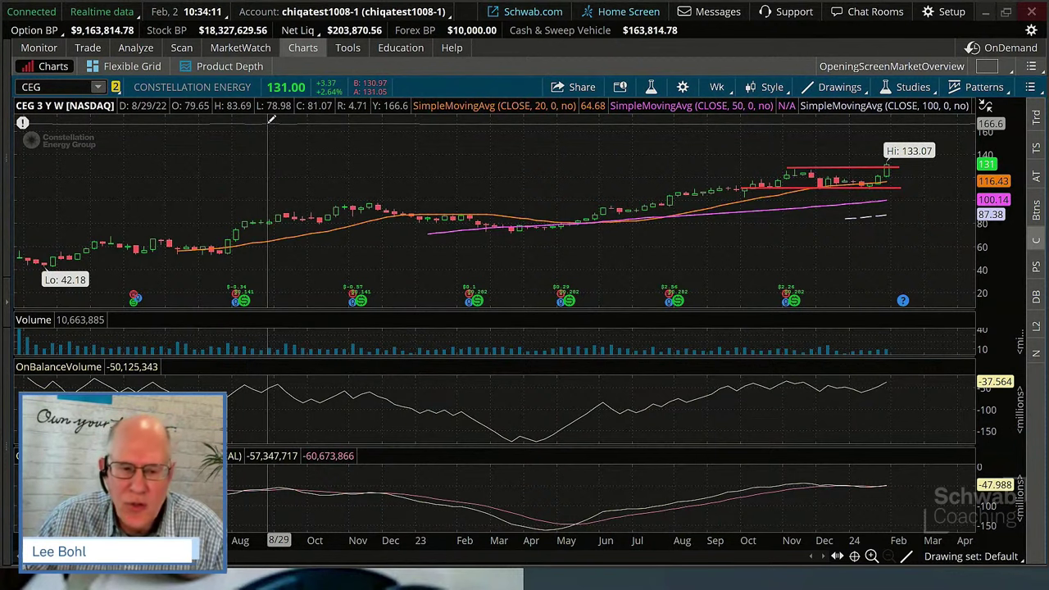
Step: Return to the Stock Hacker scan and remove the SimpleMovingAvg study filter
mouse_move(217, 102)
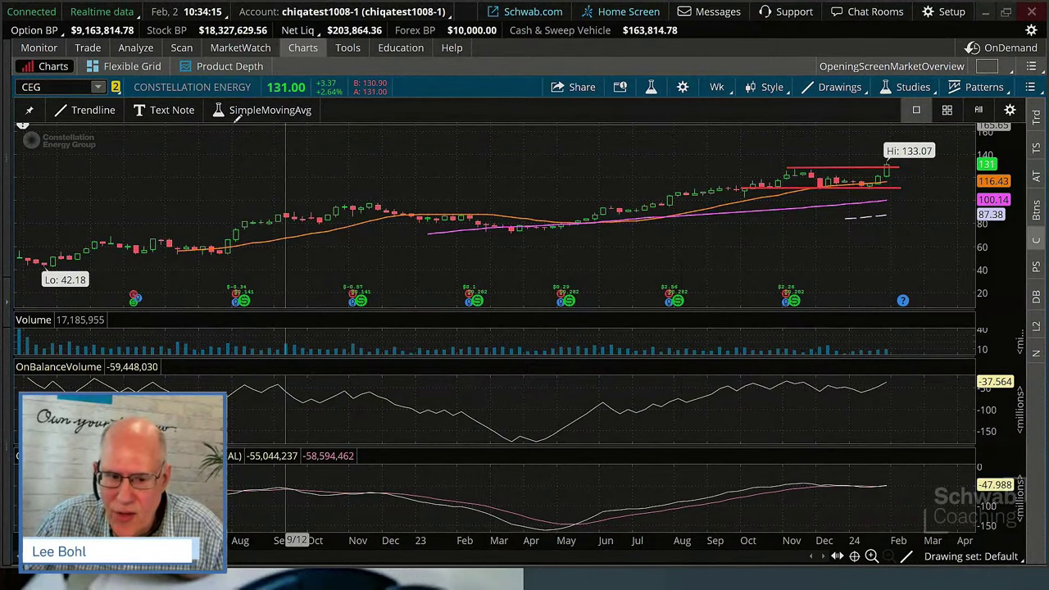
click(181, 49)
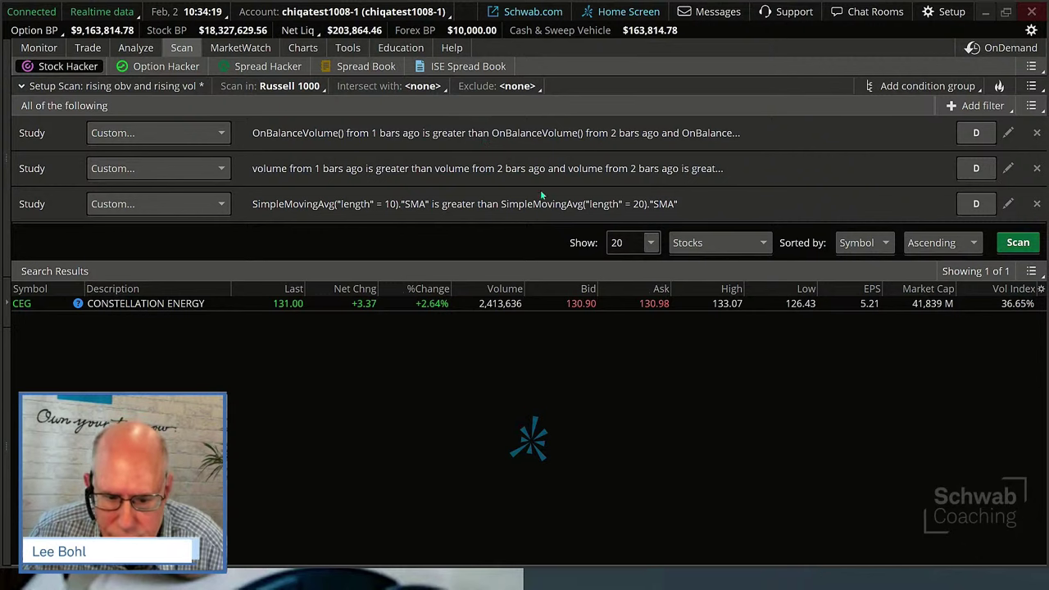
click(1037, 204)
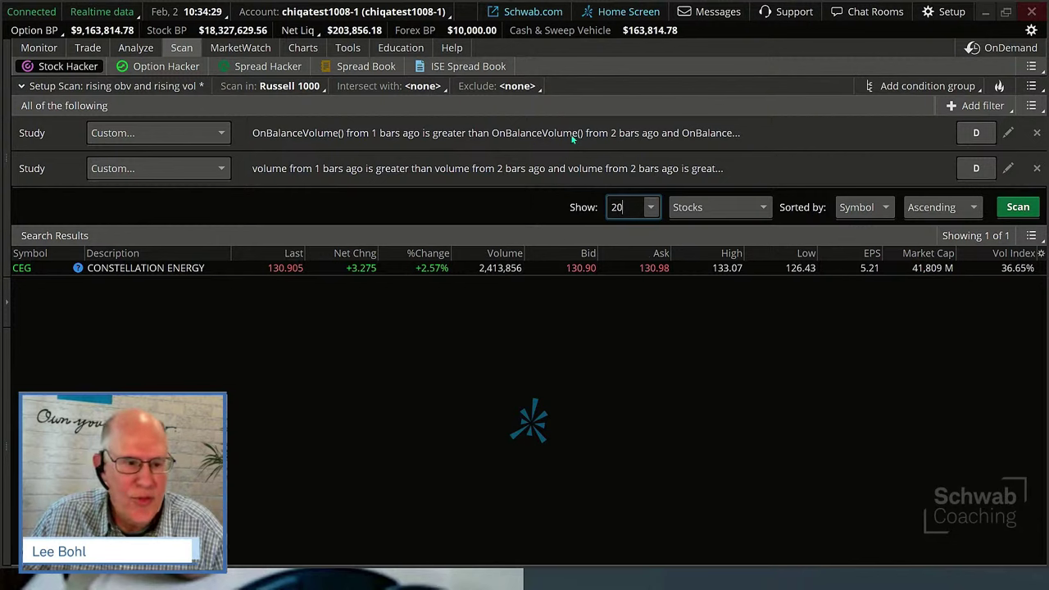
Step: Add a new study filter, delete its default ADXCrossover condition and begin a replacement condition
click(991, 109)
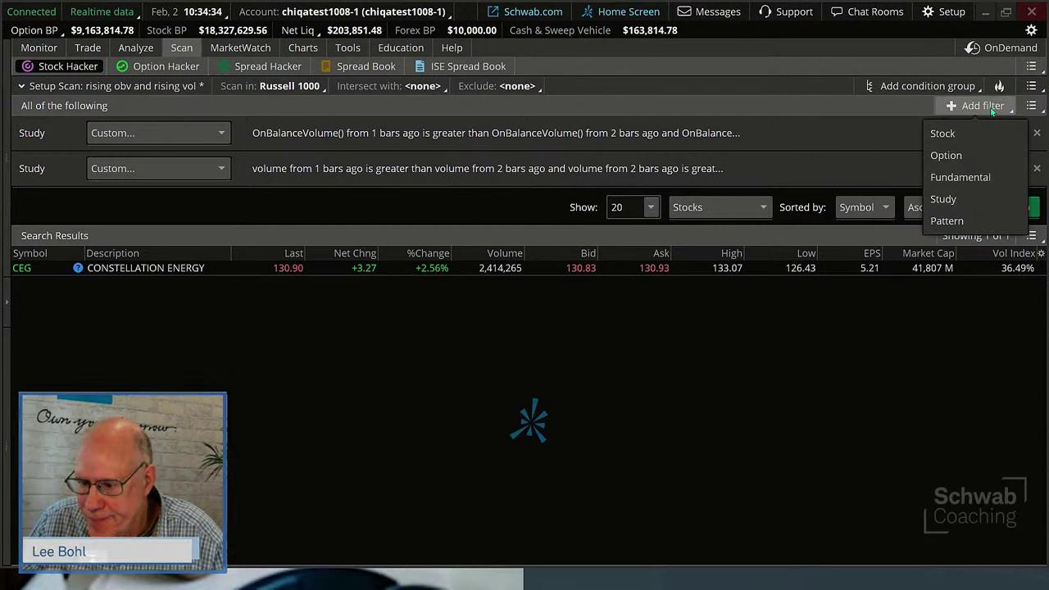
click(943, 199)
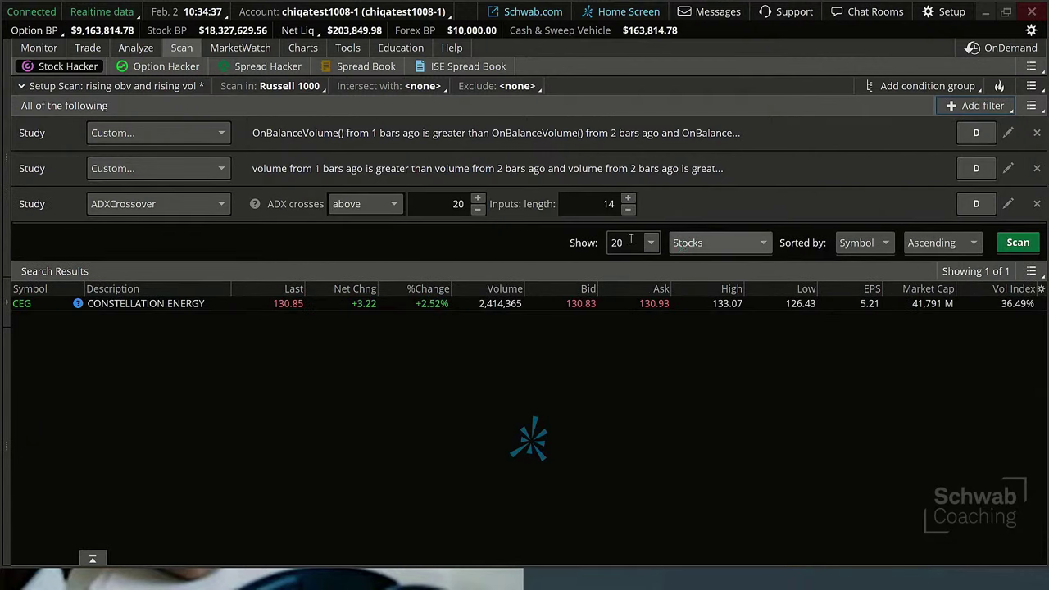
click(1007, 204)
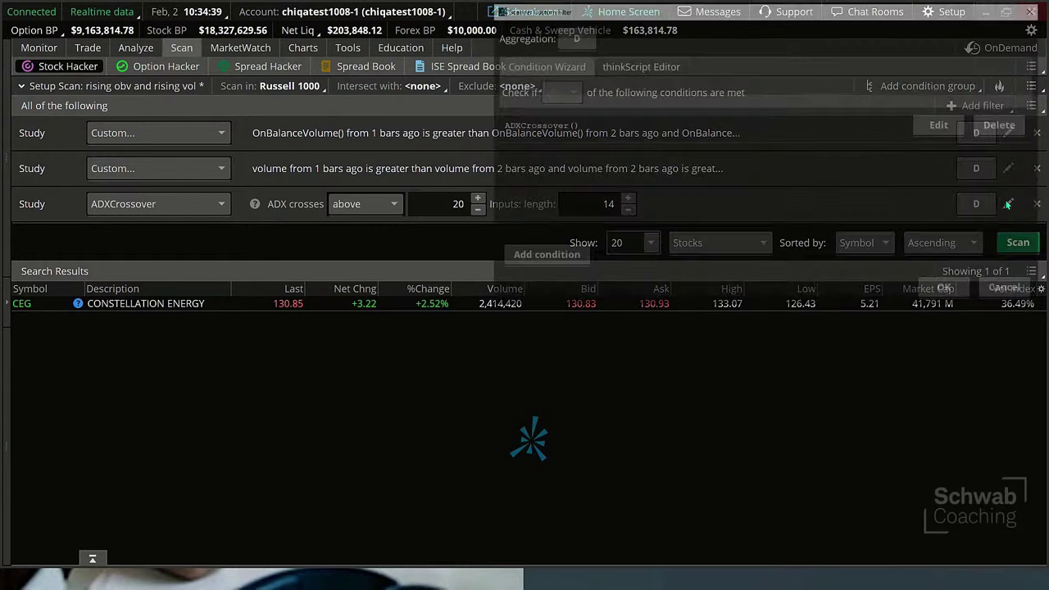
click(1001, 128)
click(557, 259)
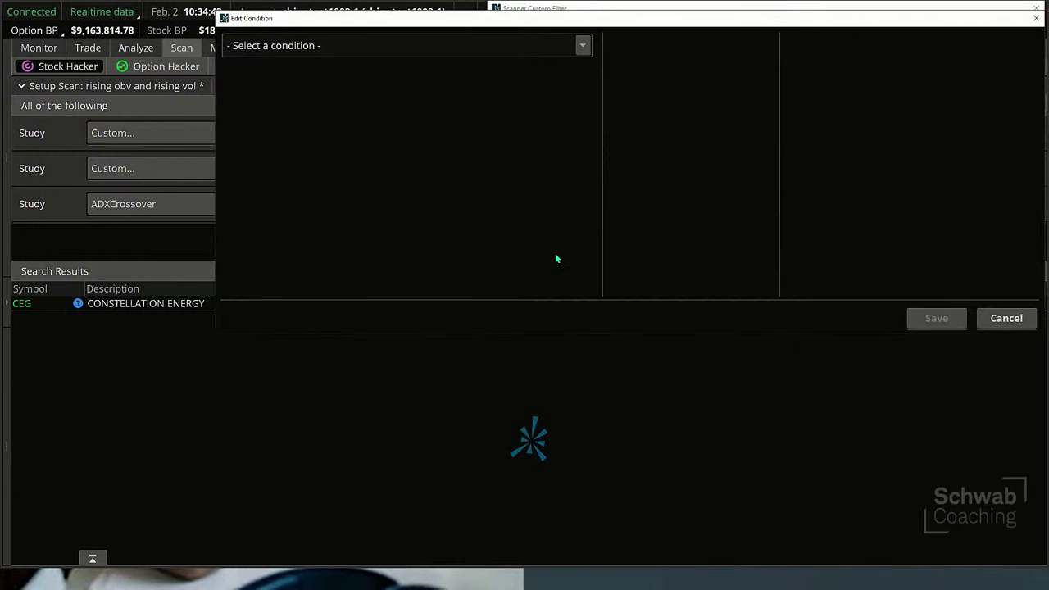
Step: Search the condition studies for "moving" and choose HullMovingAvg as the first term
click(582, 45)
click(267, 104)
click(283, 46)
text(m)
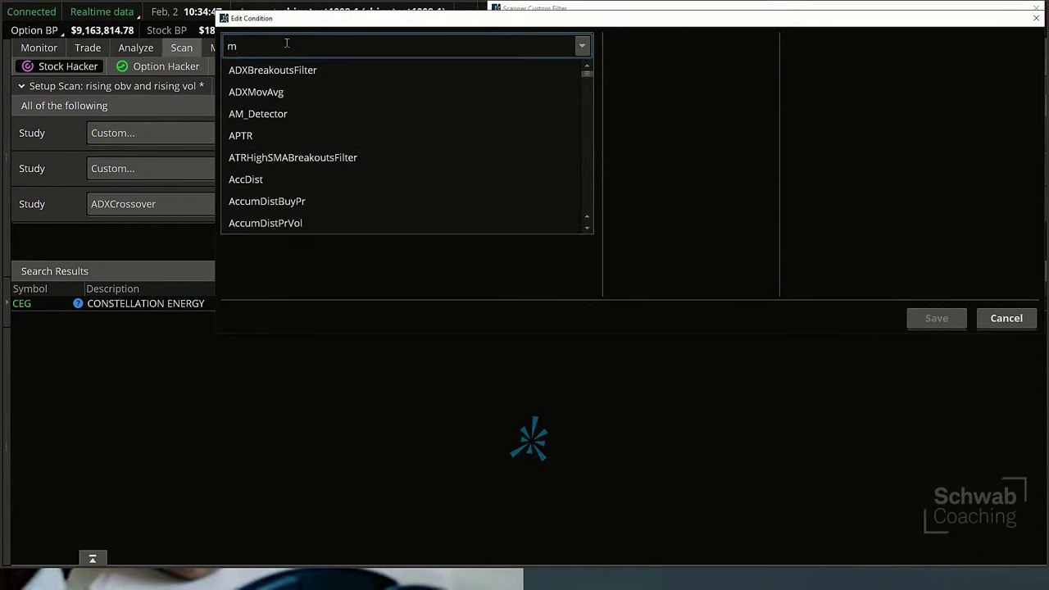
text(oving)
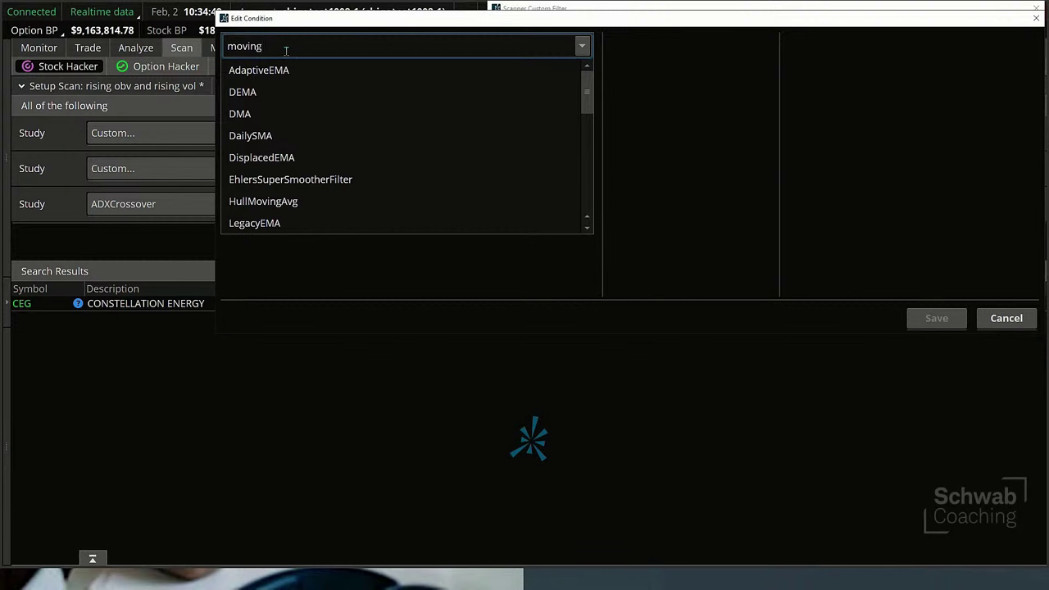
click(297, 202)
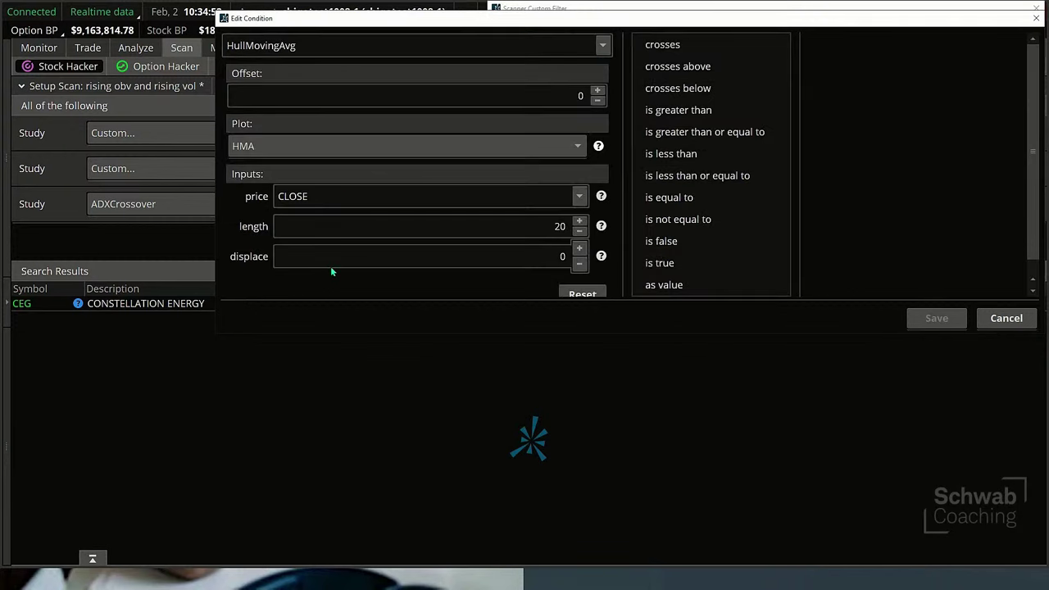
Step: Change the length of the HullMovingAvg study
double_click(559, 226)
text(1)
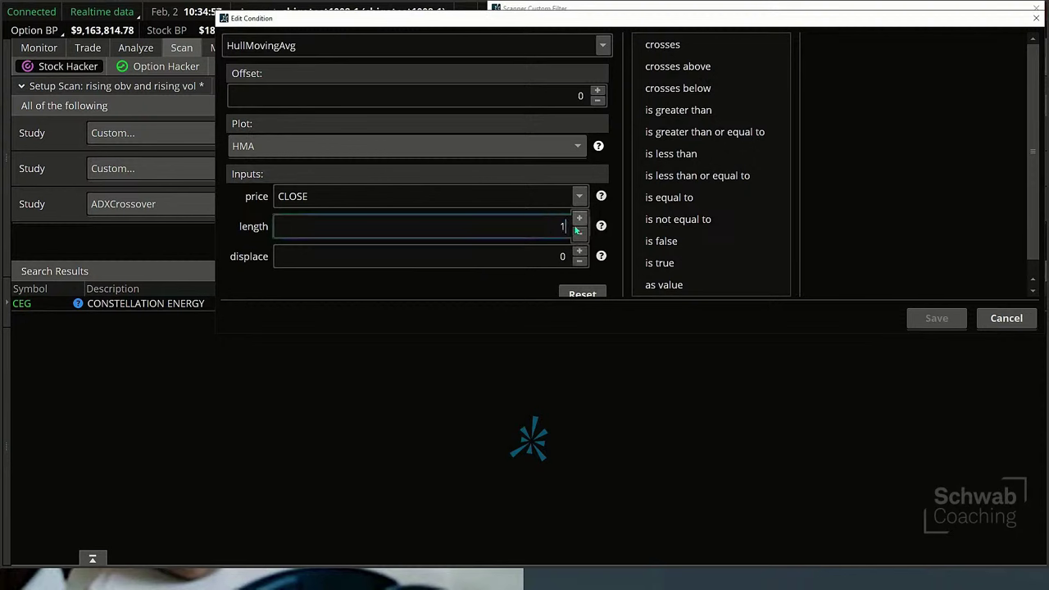